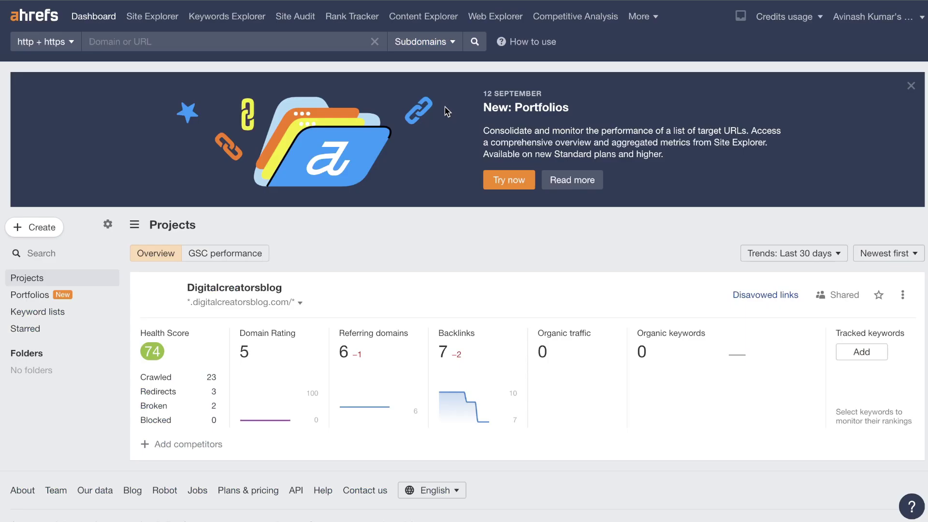
# - Open Keywords Explorer and look up the keyword "fishing" for Google in the United States
pyautogui.click(286, 38)
pyautogui.click(252, 23)
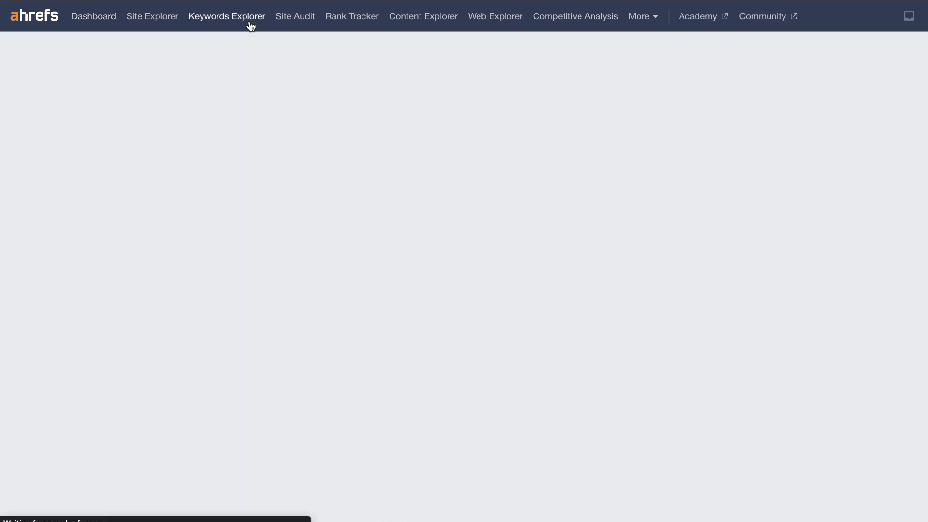
pyautogui.write('fishin')
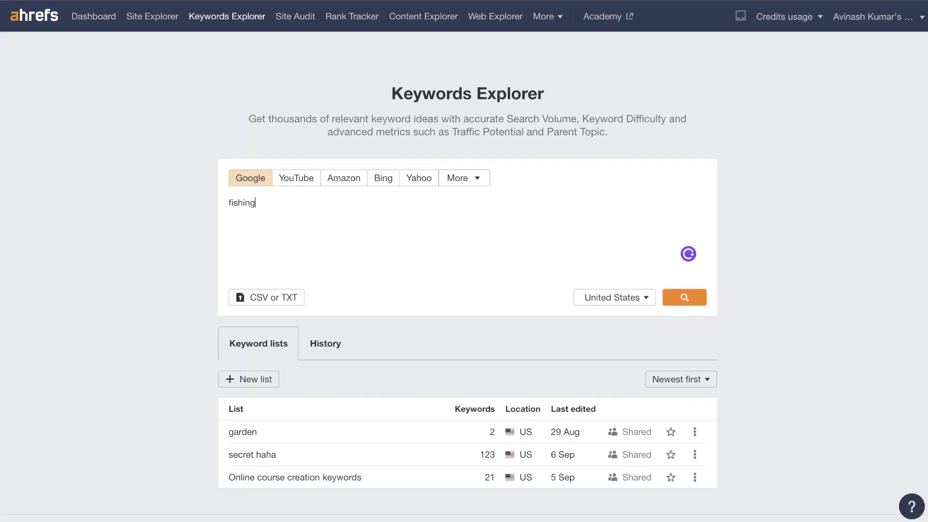
pyautogui.write('g')
pyautogui.press('Return')
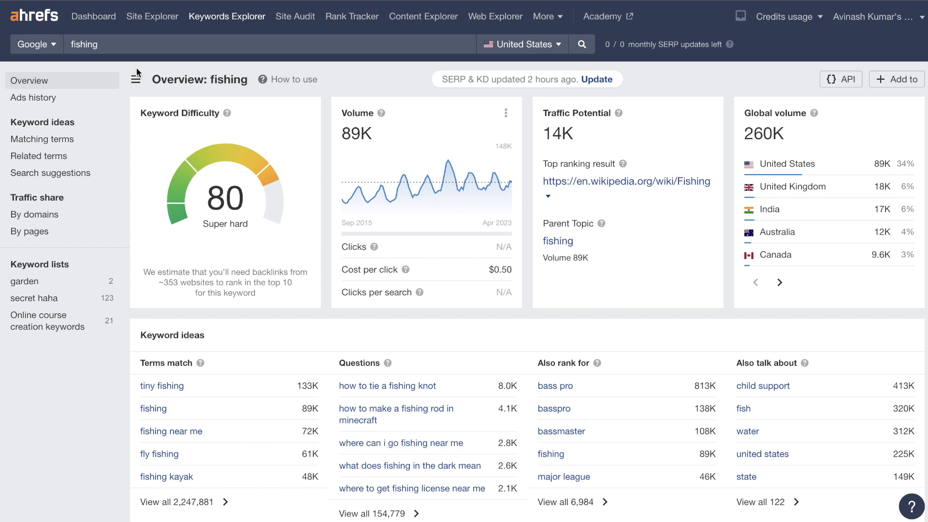
# - Show the matching terms for fishing, restricted to keywords that include "how to"
pyautogui.click(73, 138)
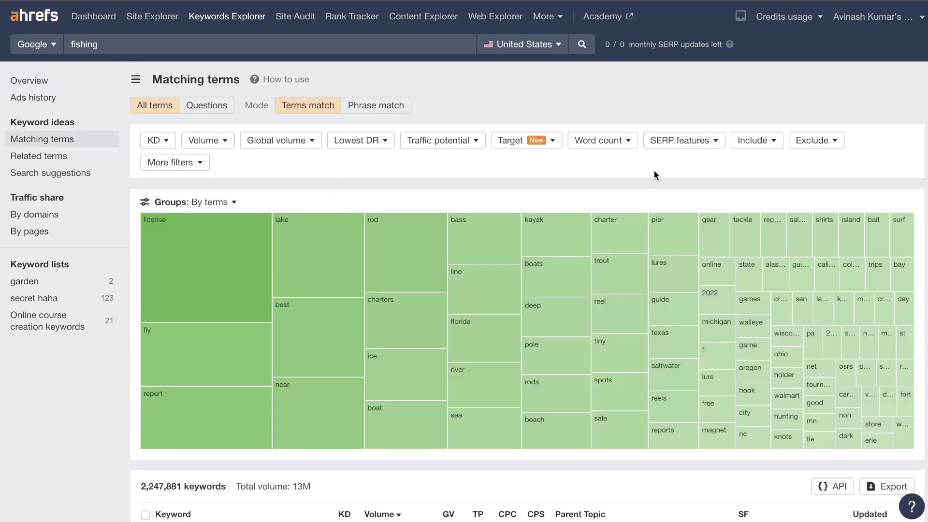
pyautogui.click(757, 143)
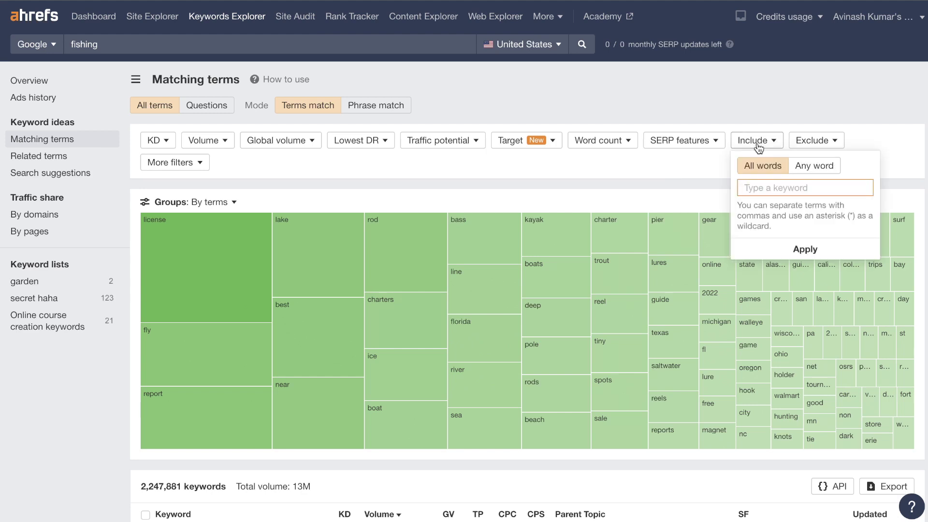
pyautogui.write('how to')
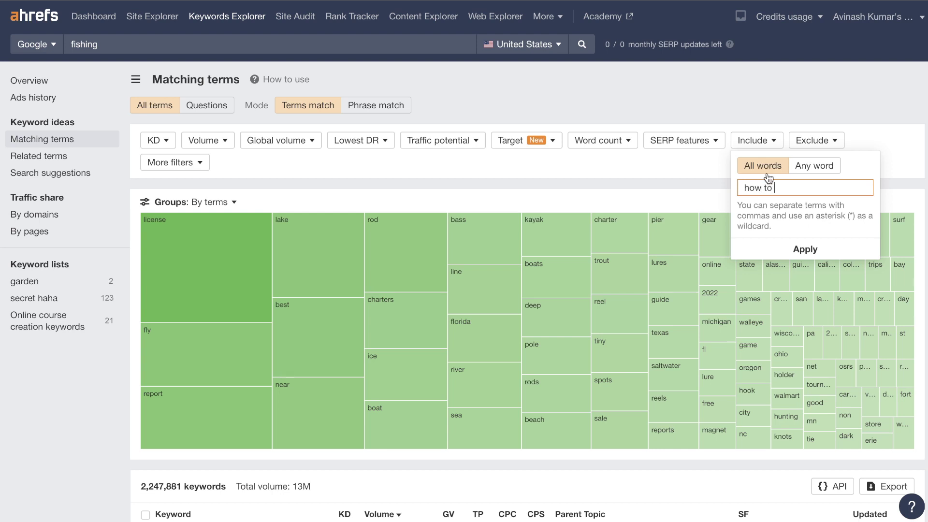
pyautogui.click(781, 249)
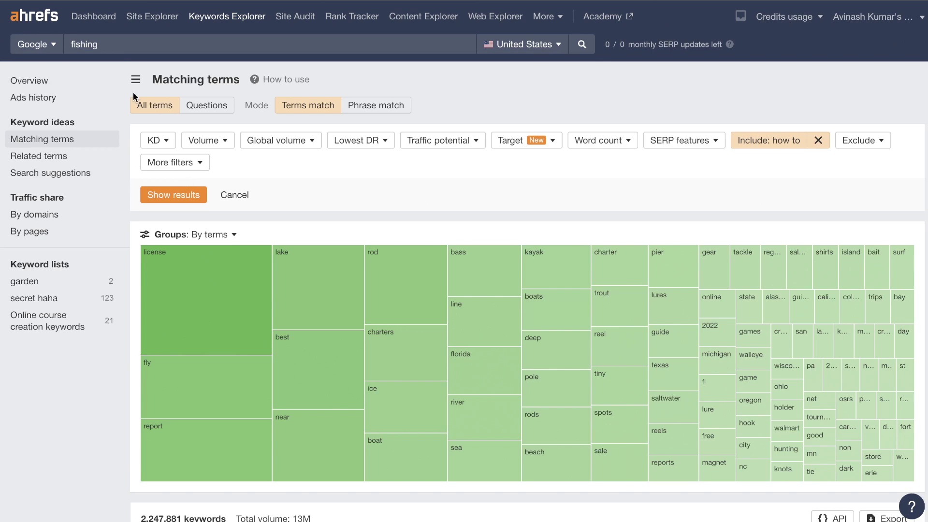
pyautogui.click(159, 194)
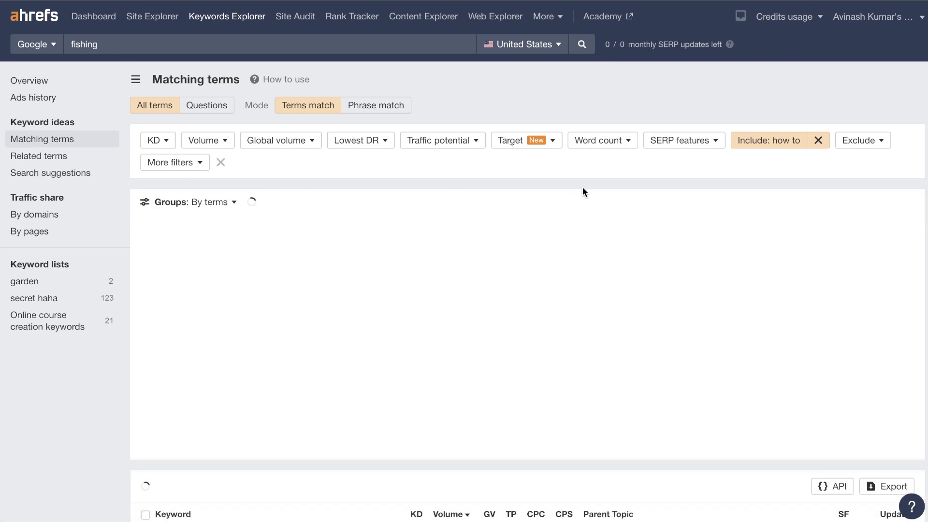
# - Limit the how-to keyword results to a maximum keyword difficulty (KD) of 10
pyautogui.scroll(-9, 583, 191)
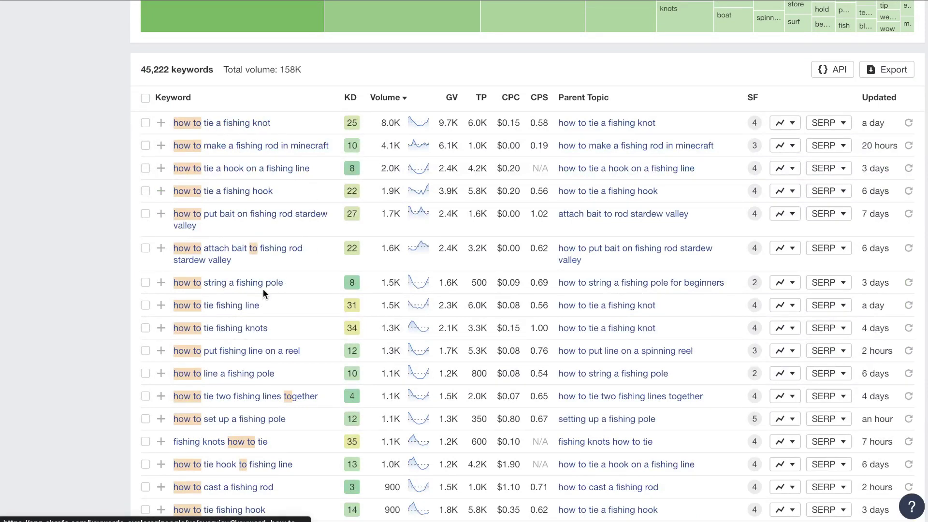
pyautogui.scroll(-1, 300, 311)
pyautogui.scroll(8, 300, 311)
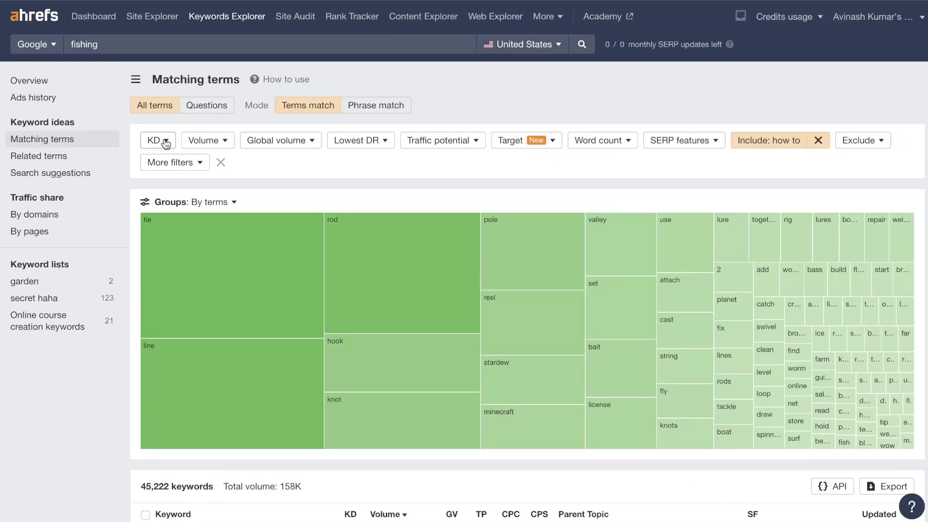
pyautogui.click(166, 141)
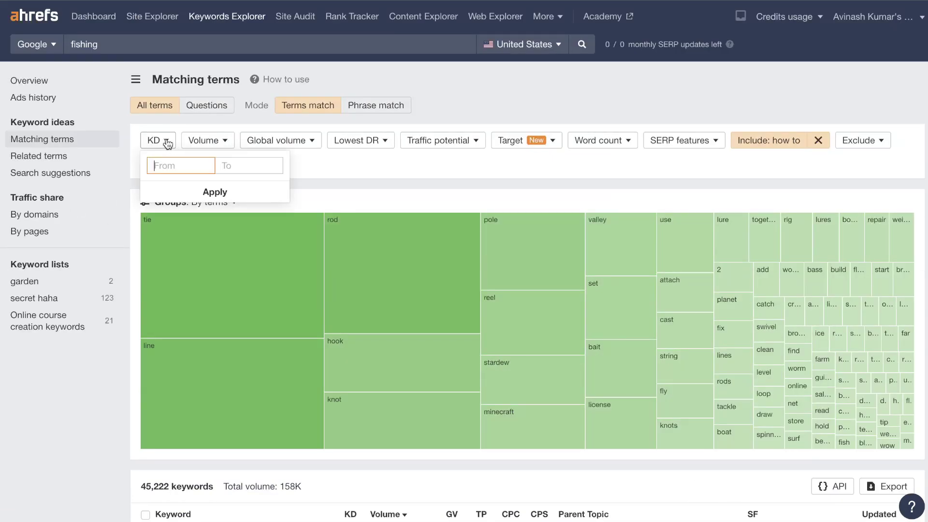
pyautogui.click(256, 166)
pyautogui.write('1')
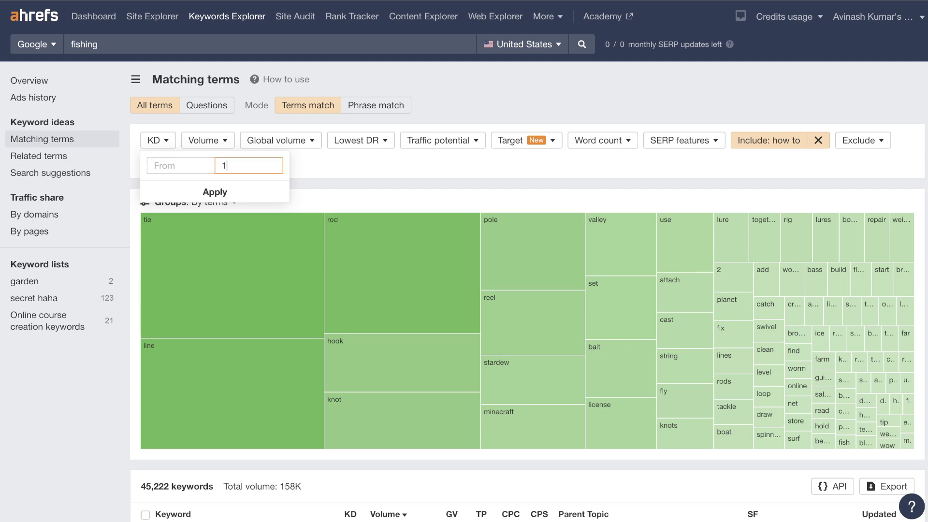
pyautogui.write('0')
pyautogui.click(240, 198)
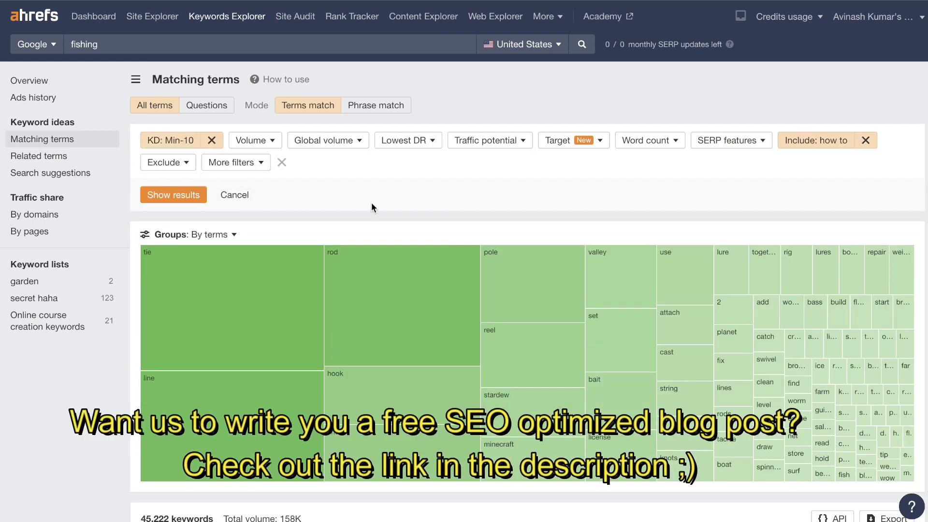
pyautogui.click(176, 198)
# - Browse the low-difficulty how-to keywords and open the overview of "how to tie two fishing lines together"
pyautogui.scroll(-10, 378, 253)
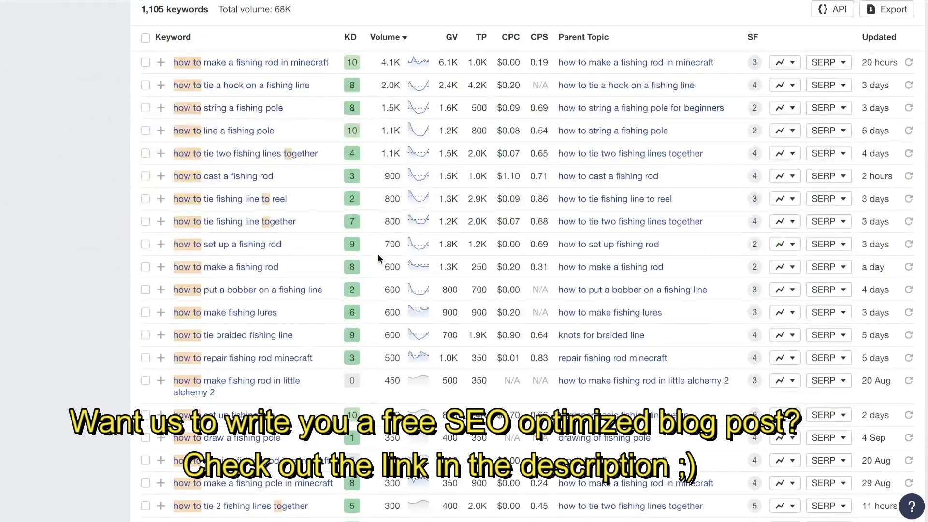
pyautogui.scroll(1, 377, 253)
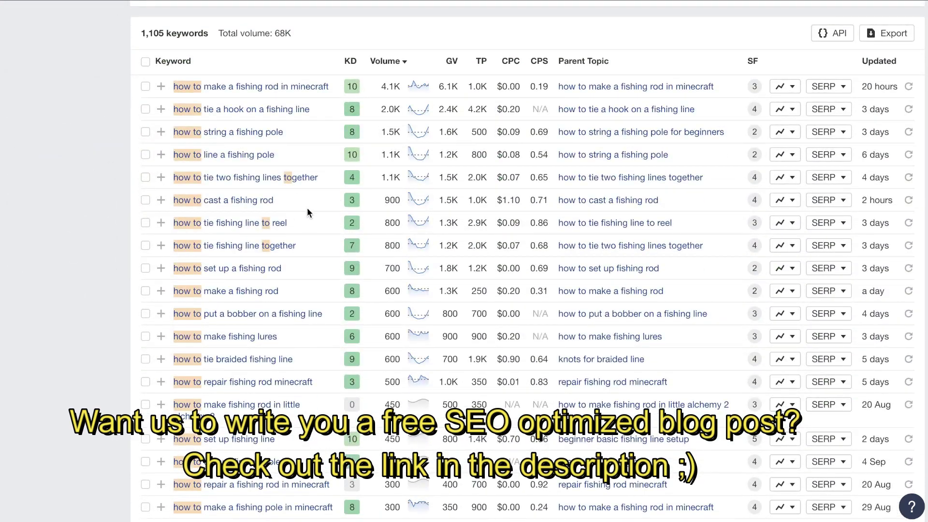
pyautogui.scroll(-1, 309, 215)
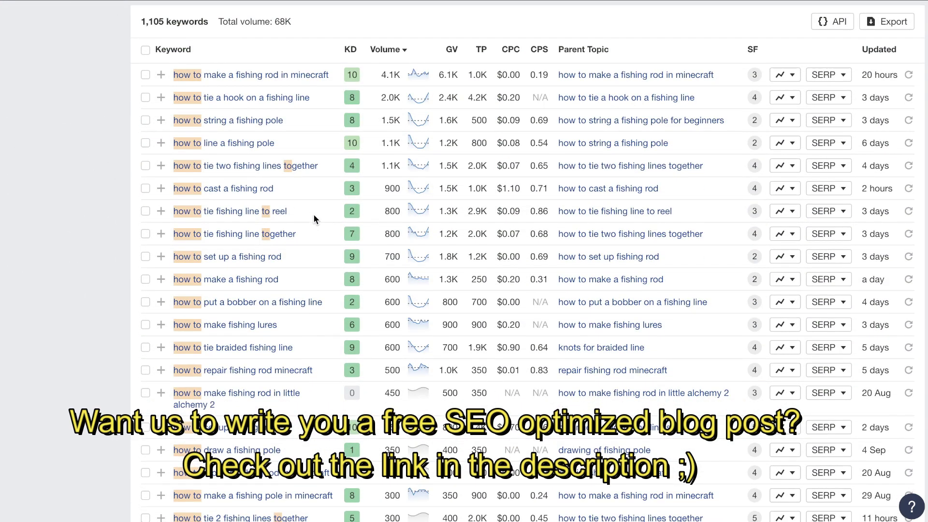
pyautogui.scroll(1, 313, 219)
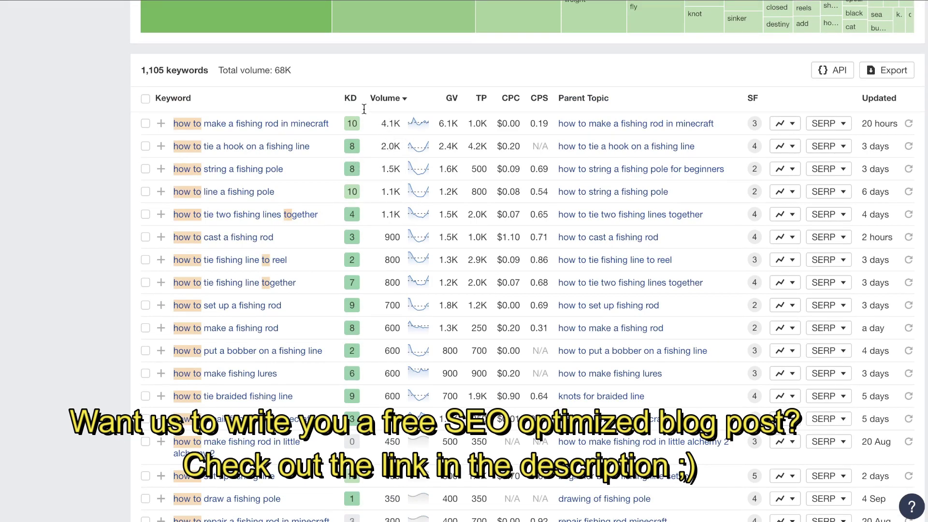
pyautogui.scroll(-1, 259, 204)
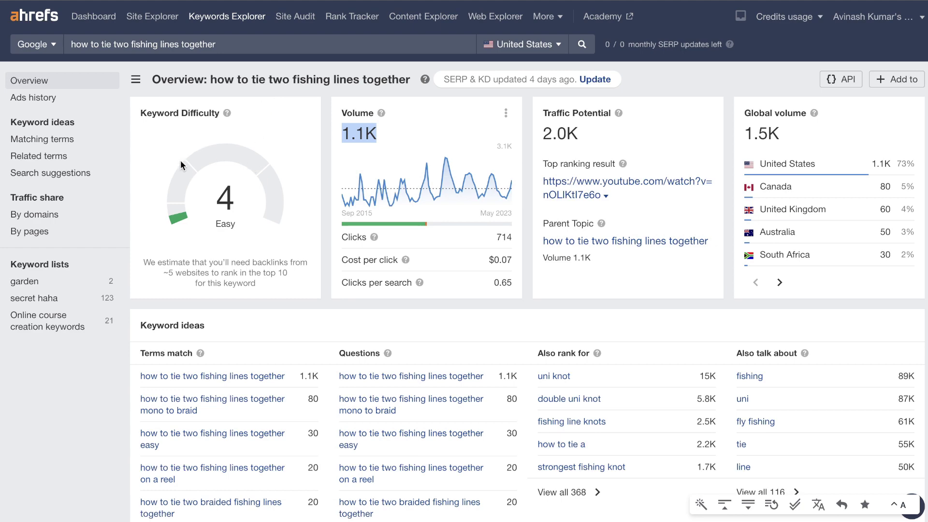
# - Examine the keyword's difficulty, search volume, position history and the ranking pages in its SERP overview
pyautogui.moveTo(194, 181); pyautogui.dragTo(280, 181)
pyautogui.moveTo(407, 129); pyautogui.dragTo(339, 134)
pyautogui.scroll(-2, 706, 137)
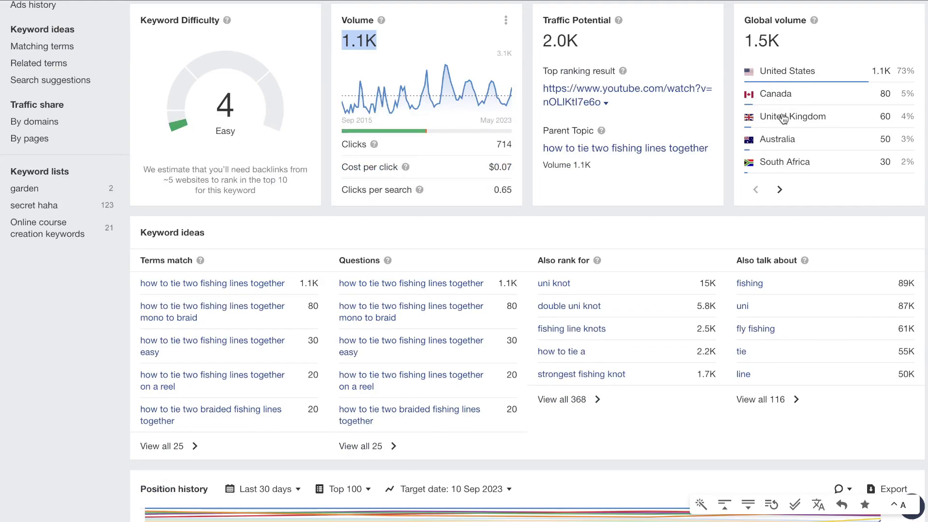
pyautogui.scroll(1, 712, 87)
pyautogui.scroll(-15, 711, 86)
pyautogui.scroll(10, 531, 239)
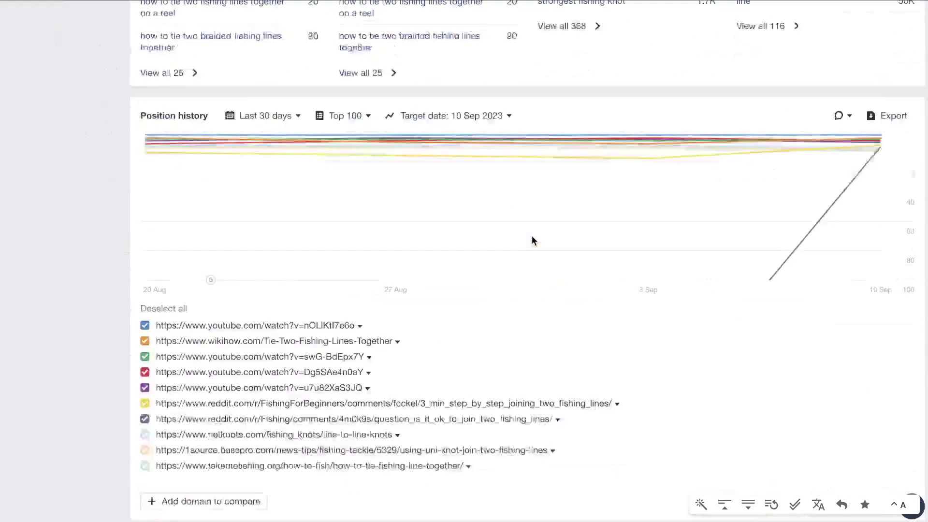
pyautogui.scroll(-15, 531, 240)
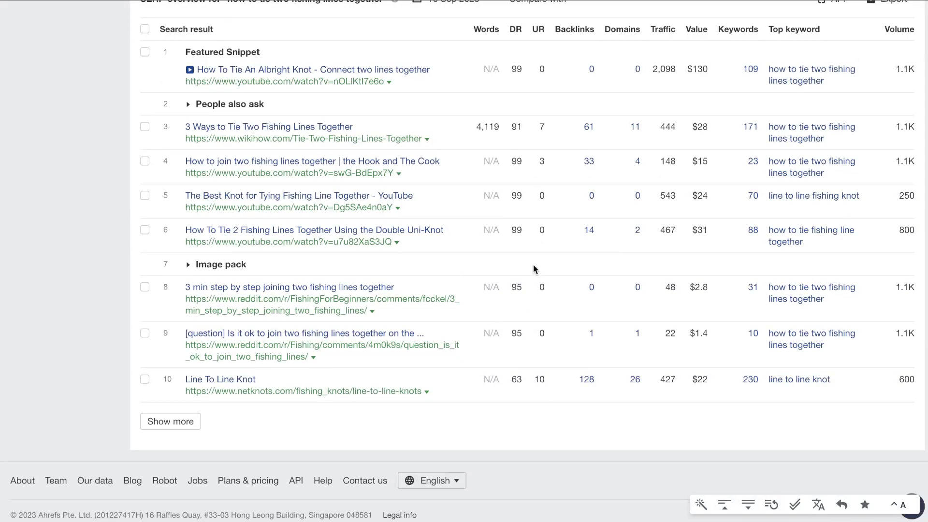
pyautogui.scroll(1, 534, 268)
pyautogui.scroll(15, 533, 264)
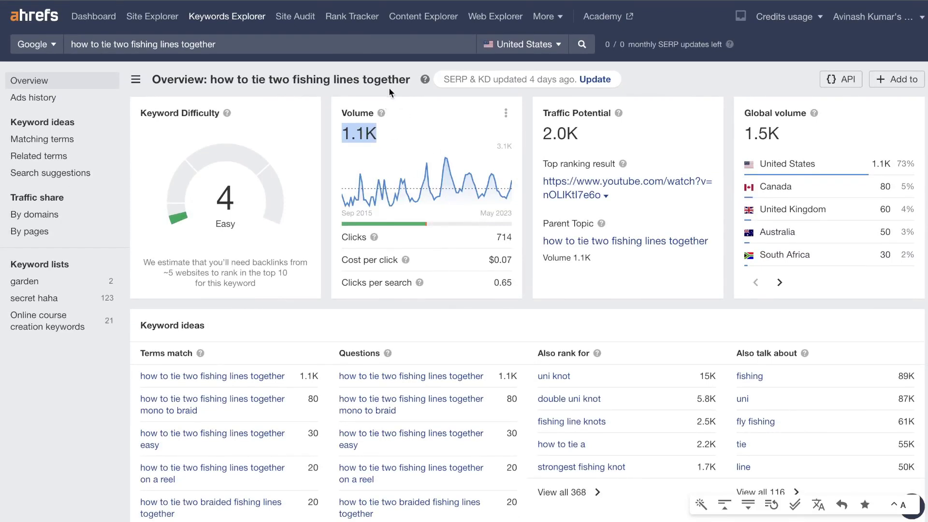
pyautogui.moveTo(411, 81); pyautogui.dragTo(211, 79)
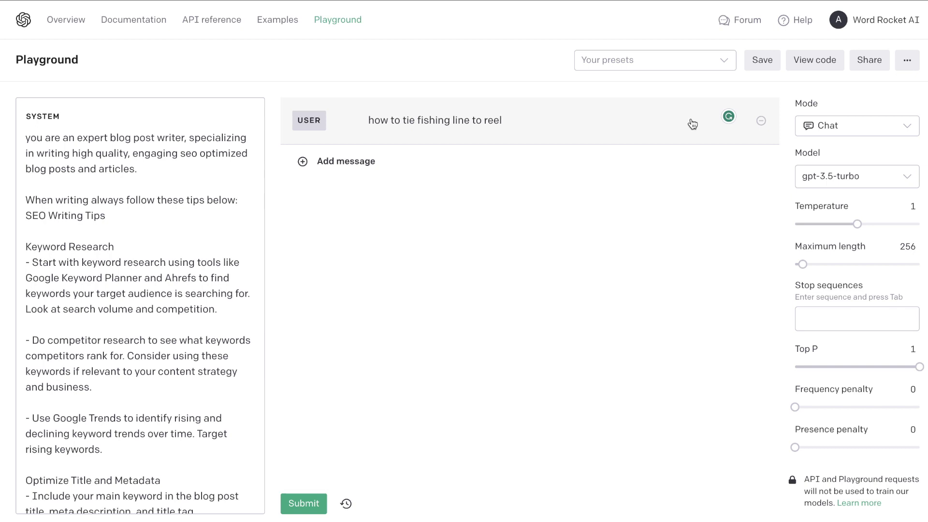
# - Switch to the OpenAI Playground and set the chat model to gpt-4
pyautogui.click(808, 177)
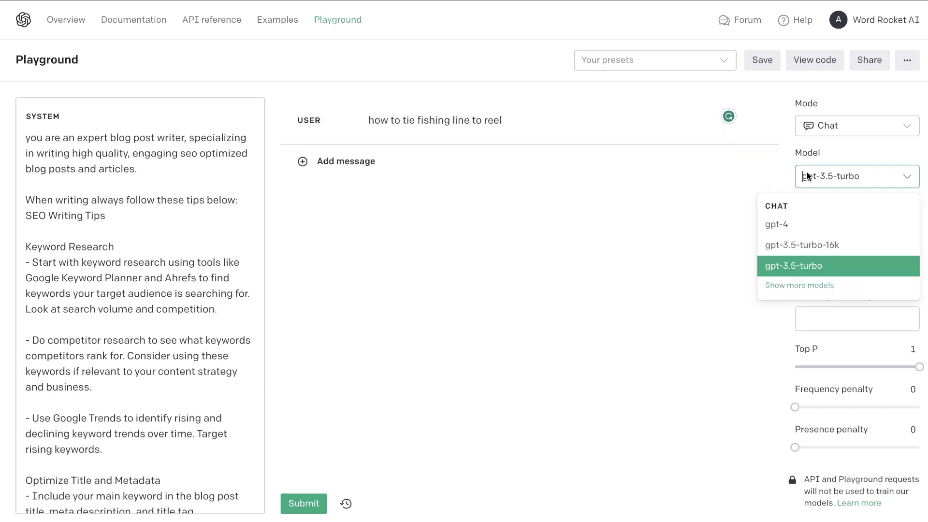
pyautogui.click(807, 223)
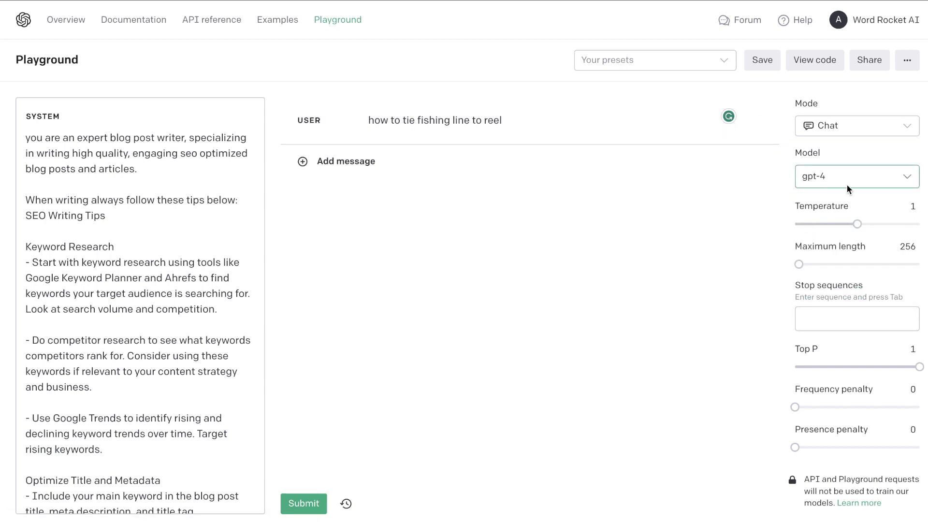
pyautogui.click(845, 177)
pyautogui.click(822, 227)
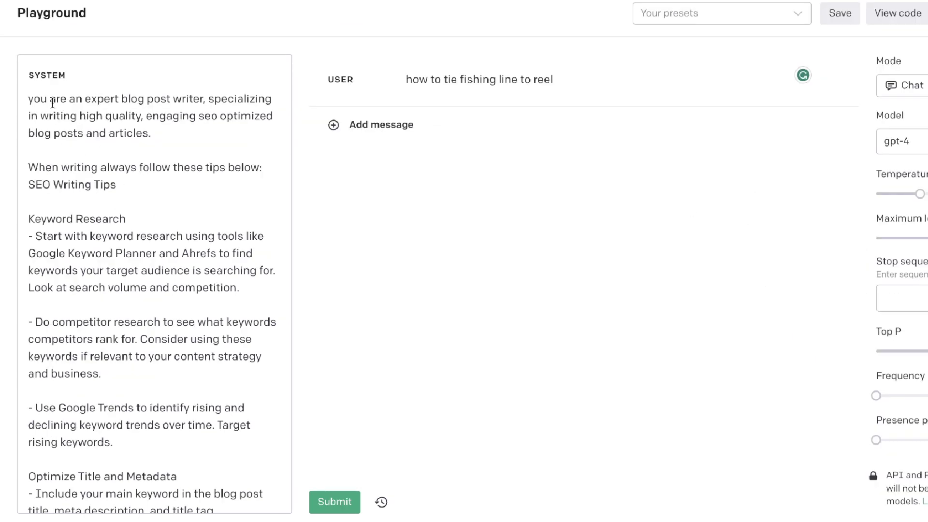
# - Read the system prompt's expert blog writer role and its SEO tips on keyword research, metadata, writing for humans, outline structure and keyword placement
pyautogui.moveTo(163, 133); pyautogui.dragTo(91, 99)
pyautogui.click(155, 130)
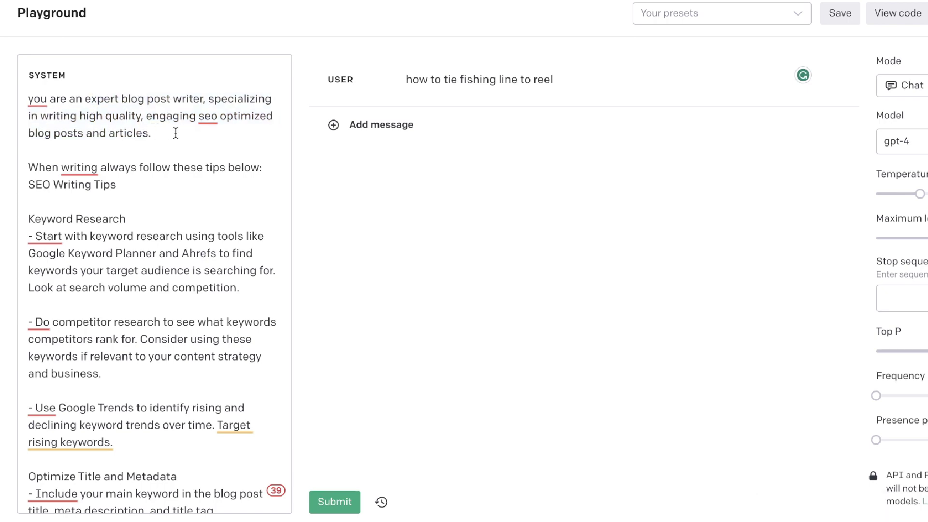
pyautogui.scroll(-1, 176, 133)
pyautogui.moveTo(129, 152); pyautogui.dragTo(84, 145)
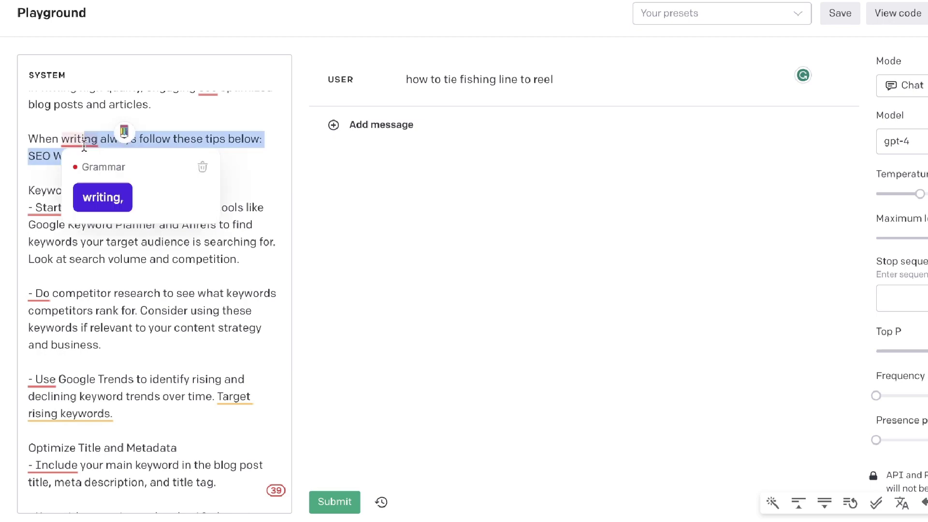
pyautogui.click(225, 140)
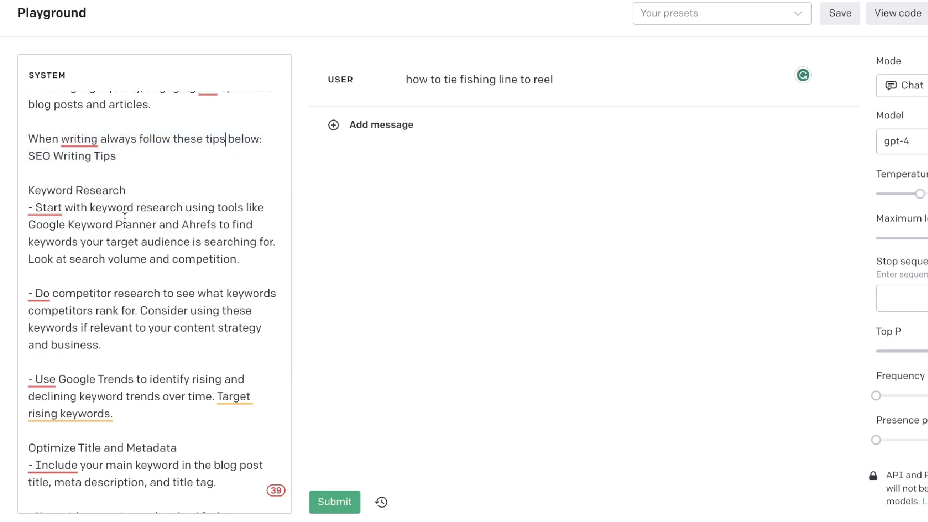
pyautogui.scroll(-2, 125, 218)
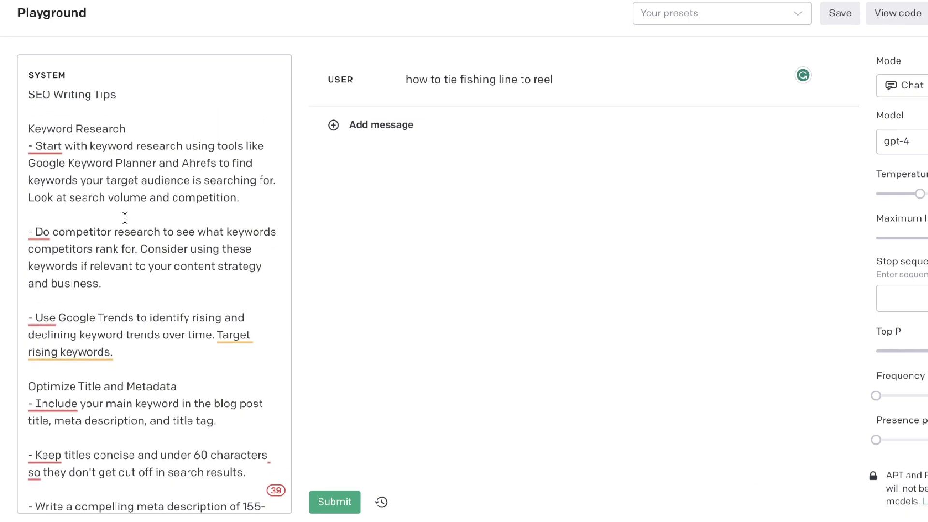
pyautogui.scroll(-1, 125, 218)
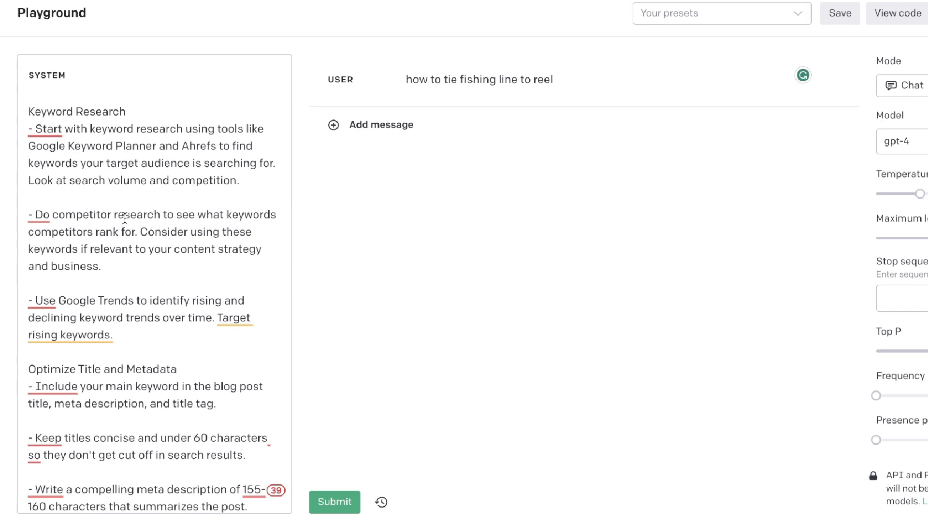
pyautogui.scroll(-5, 125, 218)
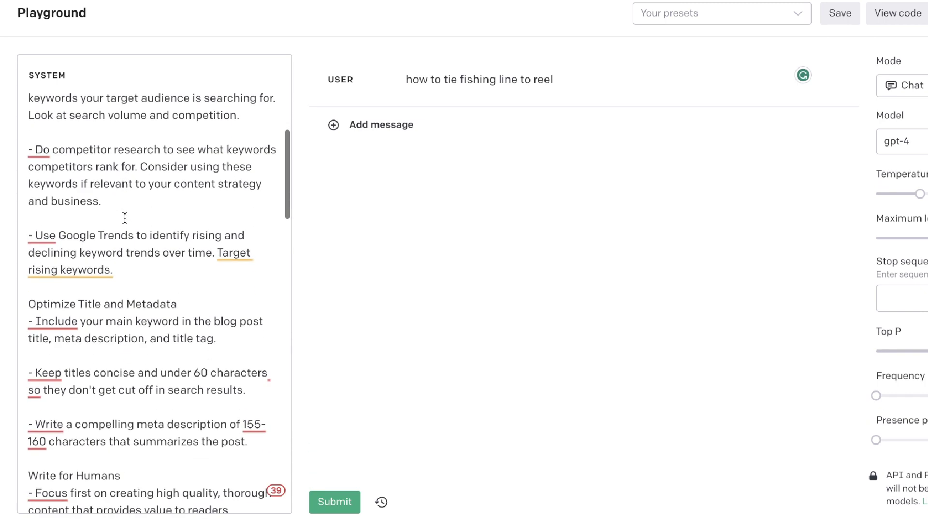
pyautogui.scroll(-10, 125, 218)
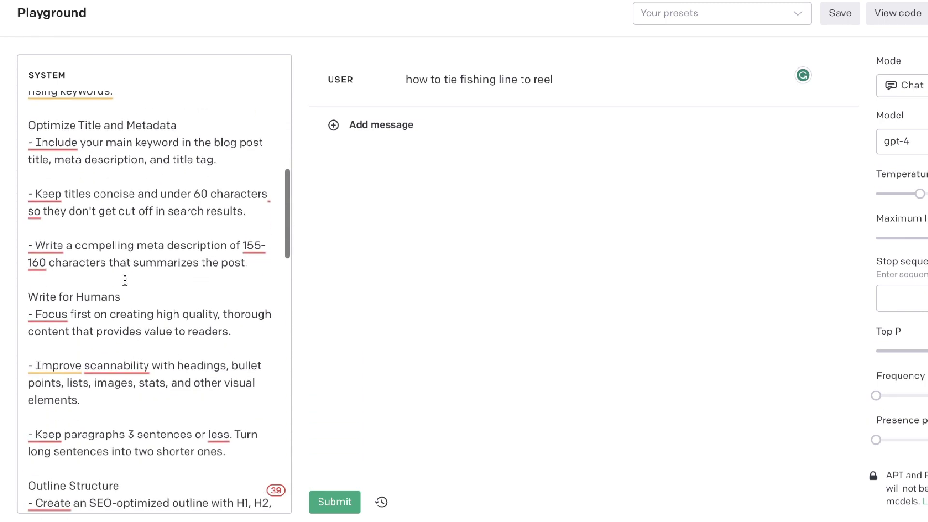
pyautogui.scroll(-9, 125, 280)
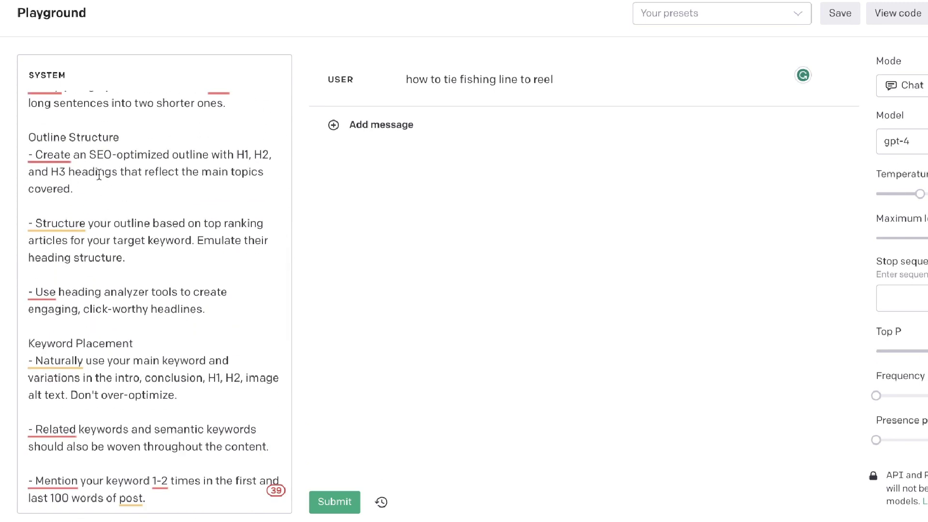
pyautogui.scroll(-9, 188, 178)
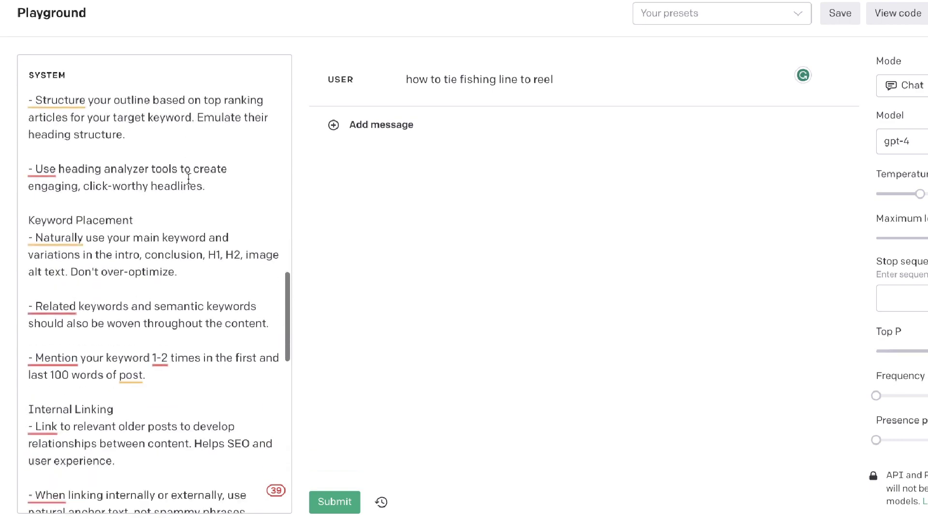
# - Review the system prompt's remaining SEO tips on linking, image compression, featured snippets, authority sites, length and alt text
pyautogui.scroll(-10, 189, 178)
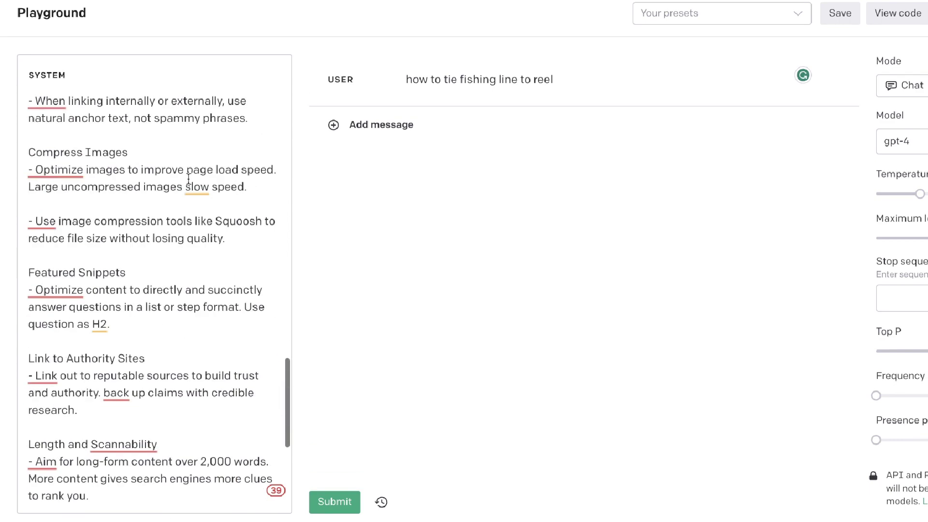
pyautogui.moveTo(145, 329); pyautogui.dragTo(78, 292)
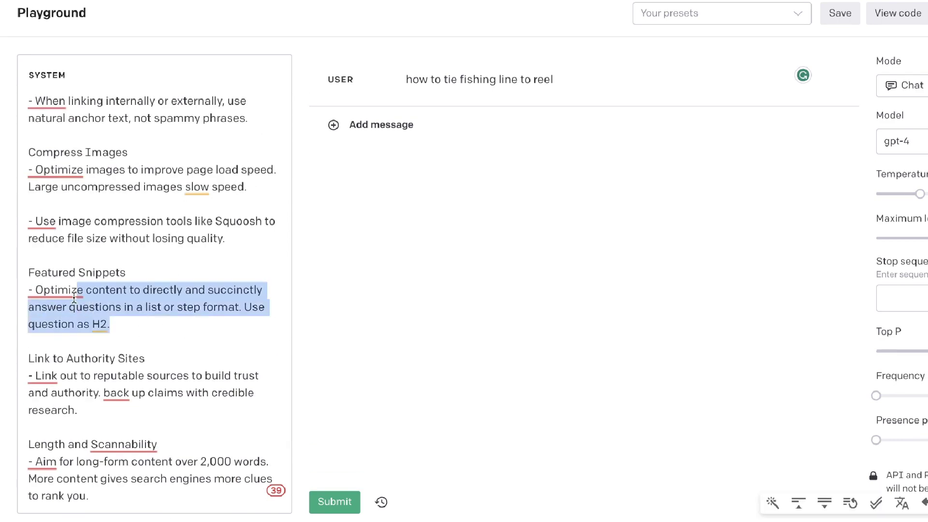
pyautogui.scroll(-2, 120, 311)
pyautogui.scroll(-2, 140, 317)
pyautogui.scroll(-4, 179, 323)
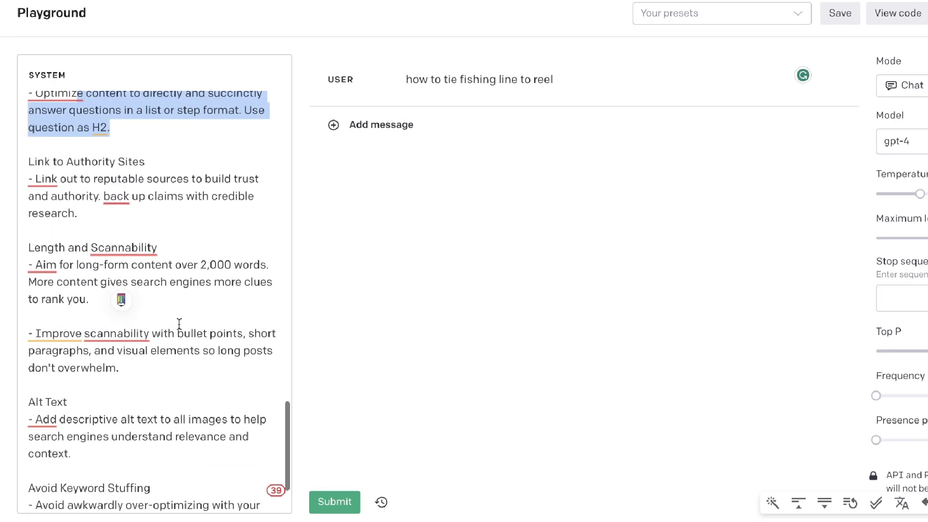
pyautogui.scroll(20, 179, 324)
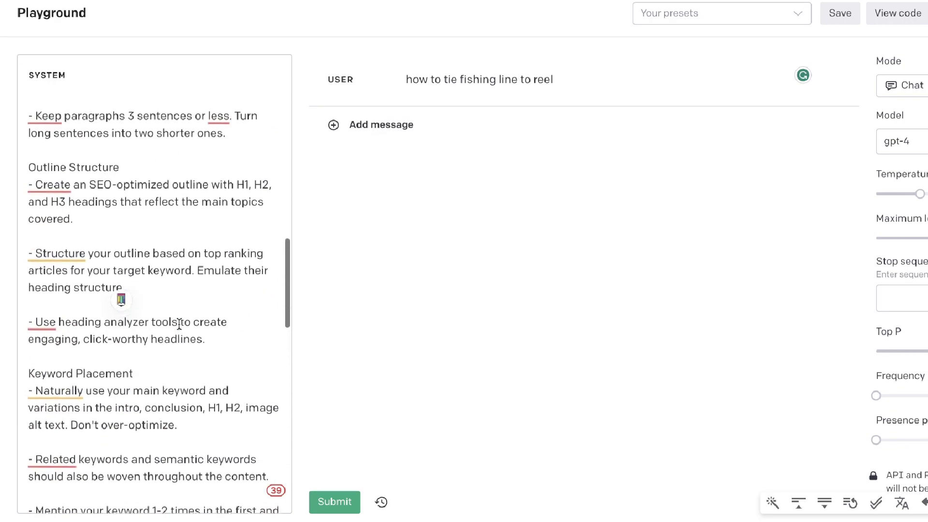
pyautogui.scroll(7, 179, 323)
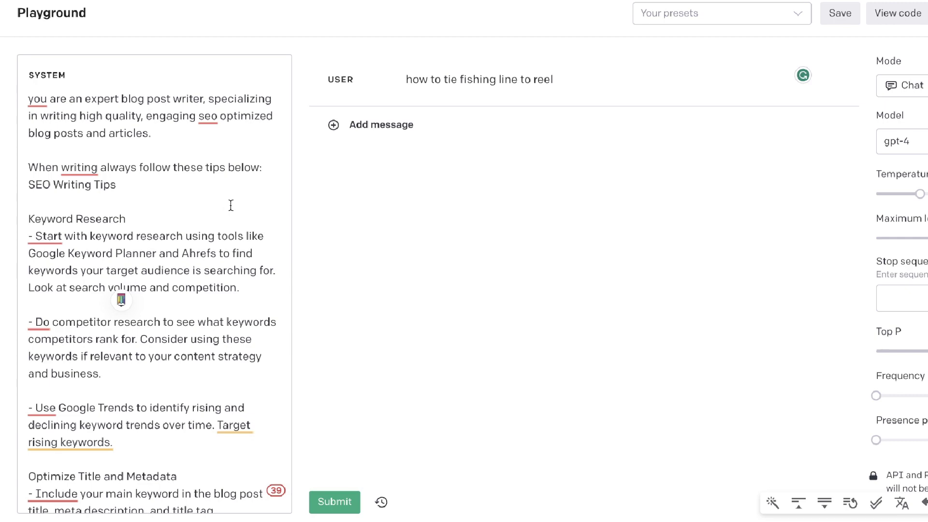
pyautogui.scroll(-3, 226, 185)
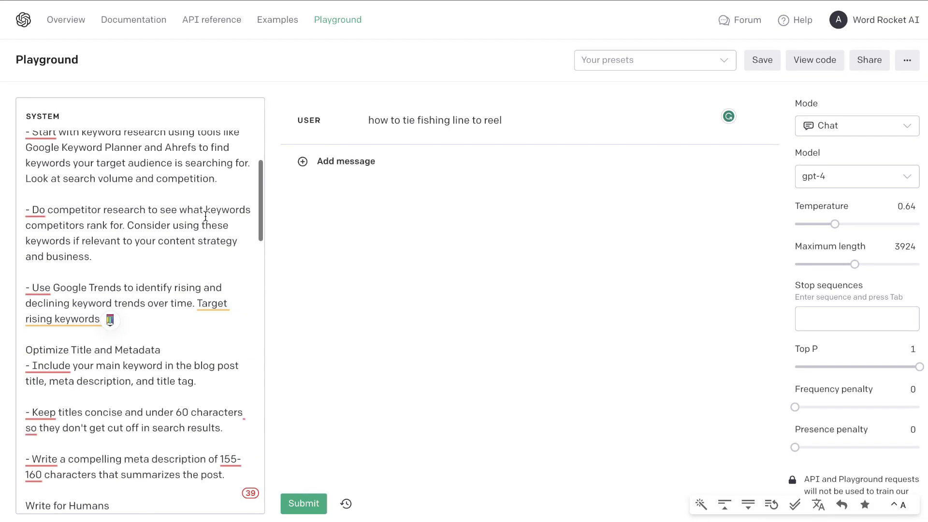
pyautogui.scroll(-10, 205, 216)
pyautogui.moveTo(70, 372); pyautogui.dragTo(99, 404)
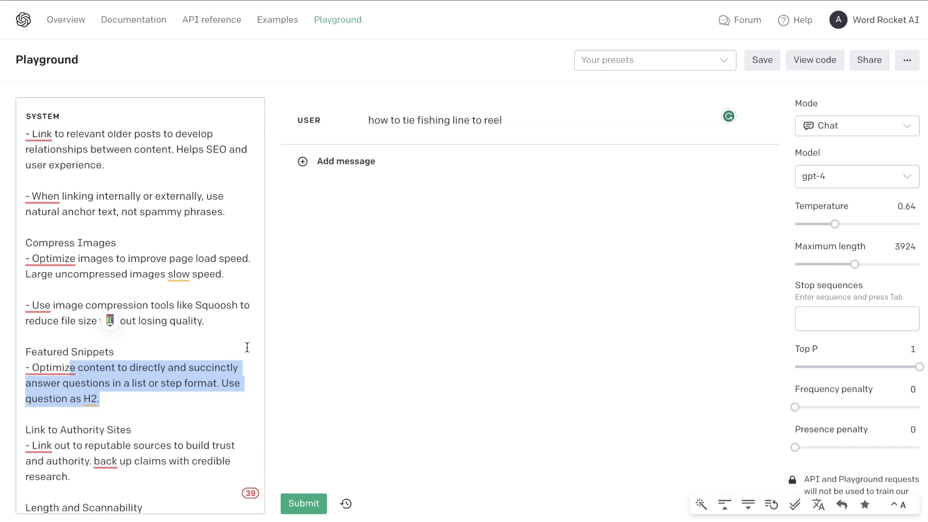
pyautogui.scroll(15, 247, 347)
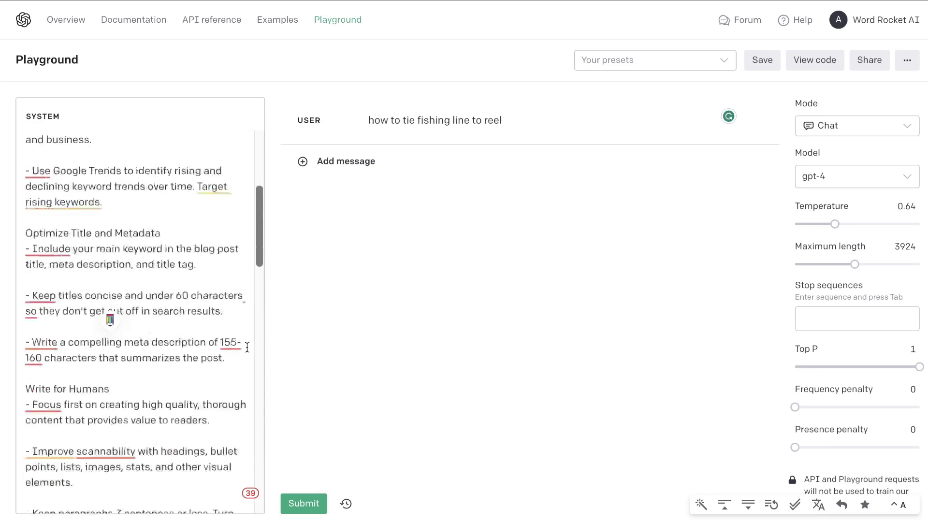
# - Replace the user message with a prompt for an in-depth, comprehensive blog post outline targeting the keyword "how to tie two fishing lines together"
pyautogui.click(631, 136)
pyautogui.hotkey('ctrl', 'a')
pyautogui.write('Your first task is to write an in-depth and comprehensive blog post outline for an article about: how to tie two fishing lines together   Keep in mind this is also the target keyword we are trying ot rank for so include it and variations of the keyword  in the h1,h2,h3 and throughout the article Create an indept blog post outline with every single question or topic a person would have for this blog post topic. Include information specific to topic you are writing about but also general information about the blog post topic that would be useful for readers. write in a simple, easy to read tone.')
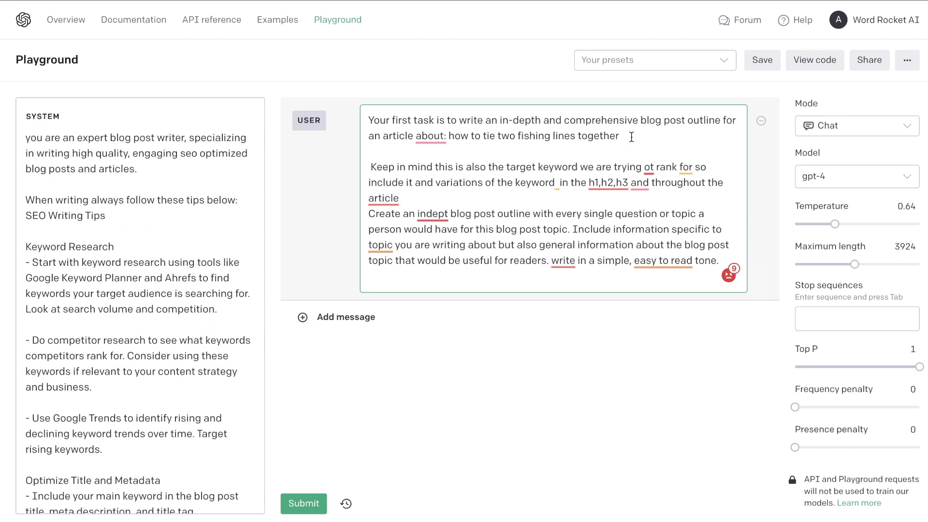
# - Check the target keyword in the user message and correct the misspelled "ot" to "to" in "trying to rank for"
pyautogui.moveTo(630, 136); pyautogui.dragTo(475, 135)
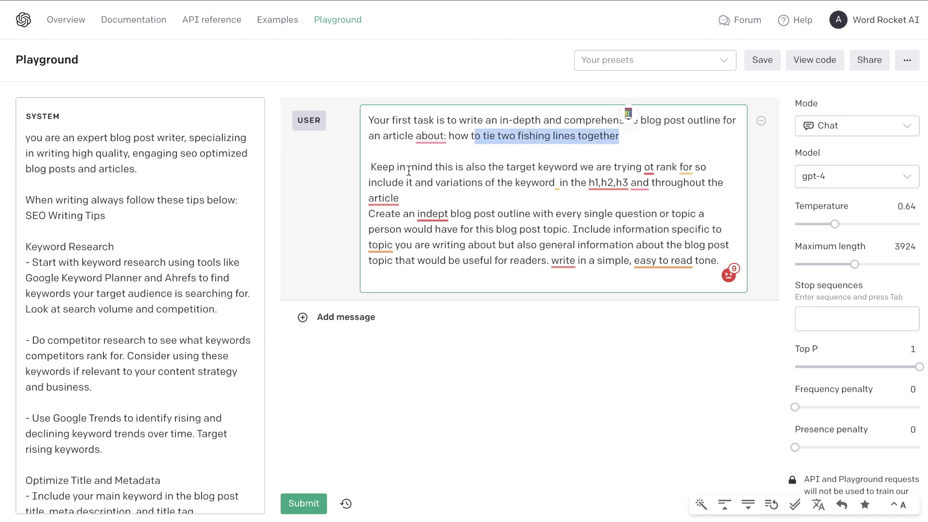
pyautogui.click(649, 167)
pyautogui.click(536, 219)
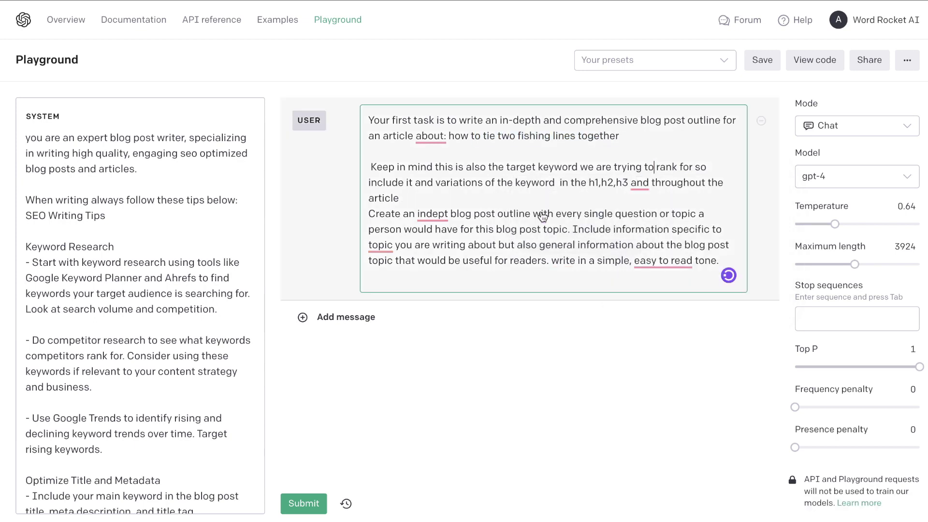
pyautogui.click(604, 189)
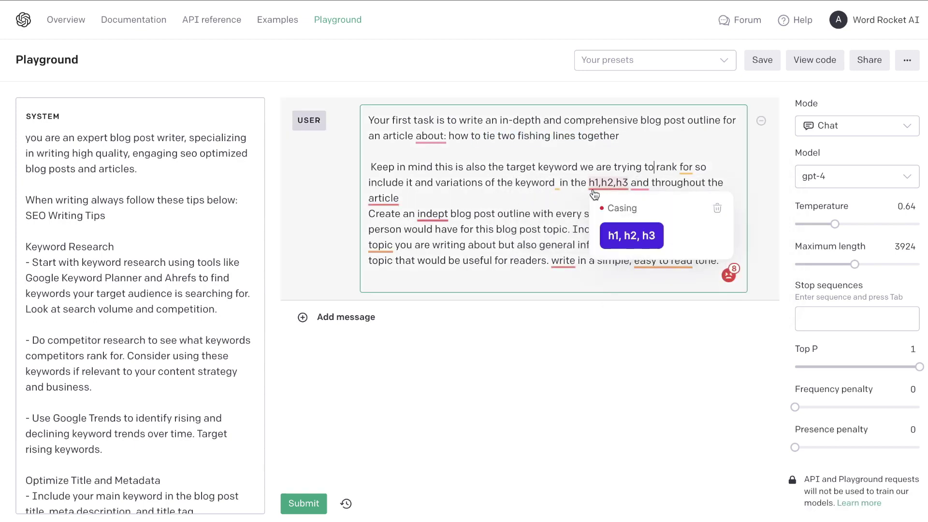
pyautogui.click(622, 193)
# - Add a period after "throughout the article" and a blank line before "Create an indept blog post outline", and submit the prompt
pyautogui.click(431, 196)
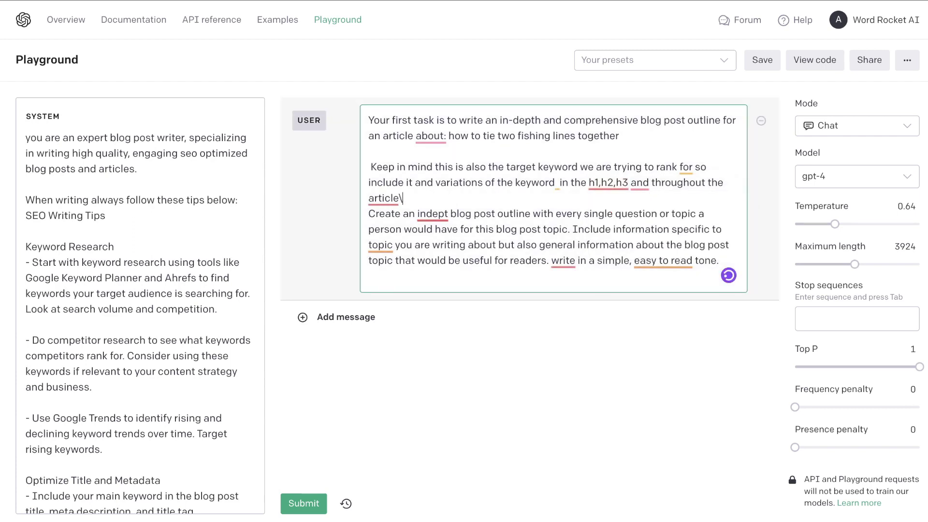
pyautogui.press('Return')
pyautogui.press('BackSpace')
pyautogui.write('.')
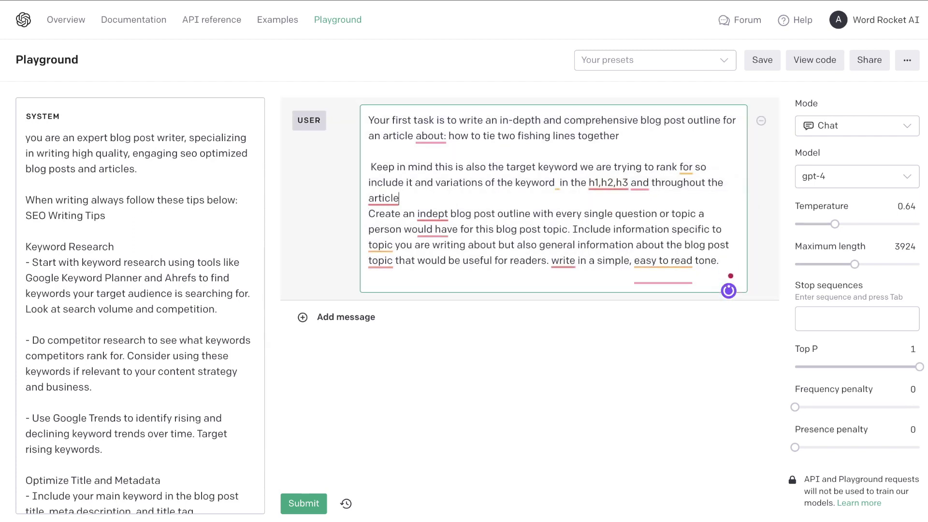
pyautogui.press('Return')
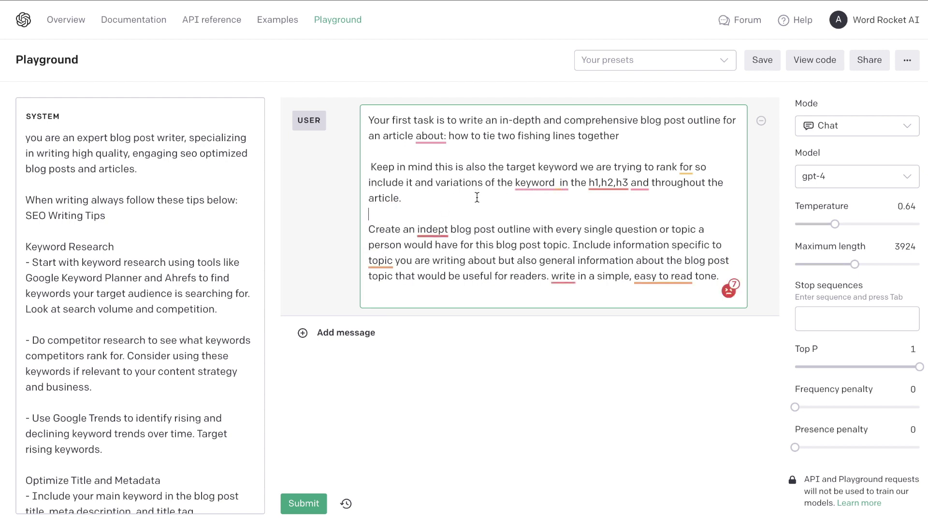
pyautogui.click(302, 500)
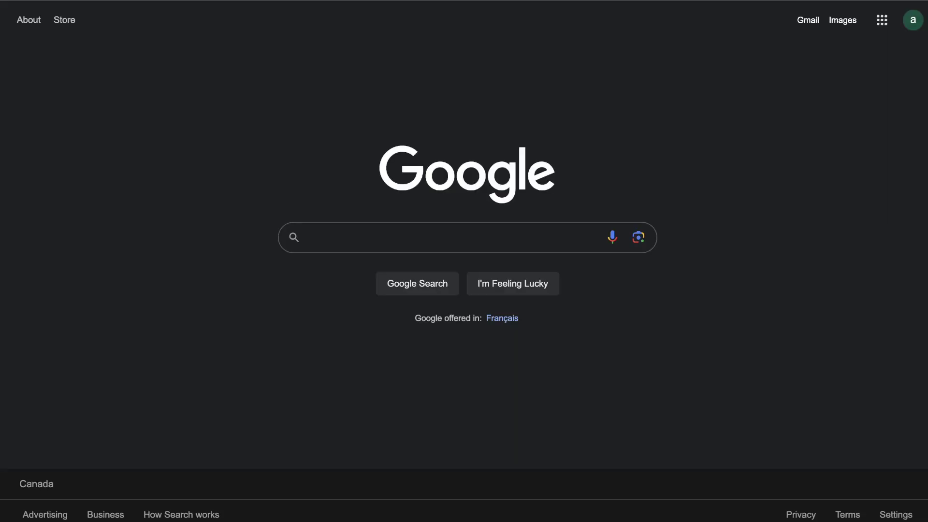
# - Switch to Google, search for "how to tie two fishing lines together" and open wikiHow's "3 Ways to Tie Two Fishing Lines Together" result
pyautogui.write('how to tie two fishing lines together')
pyautogui.press('Return')
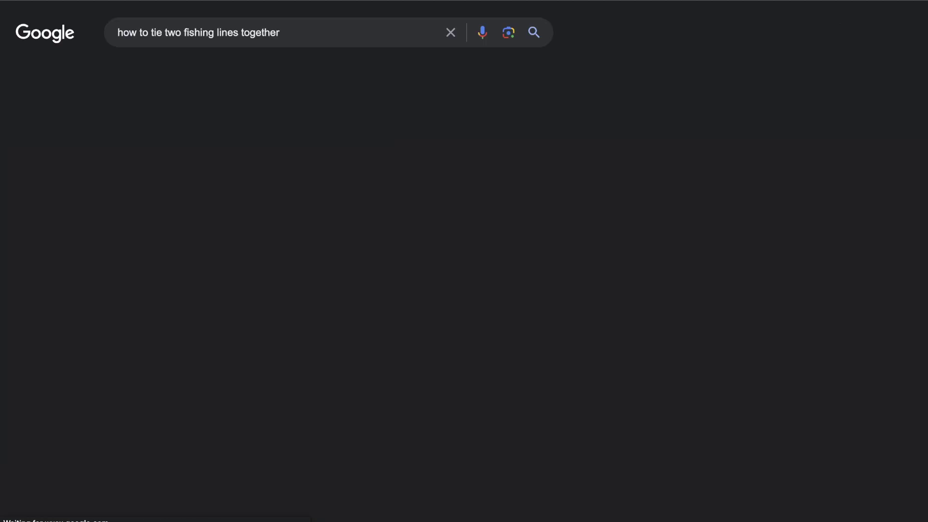
pyautogui.scroll(-10, 544, 184)
pyautogui.scroll(10, 544, 181)
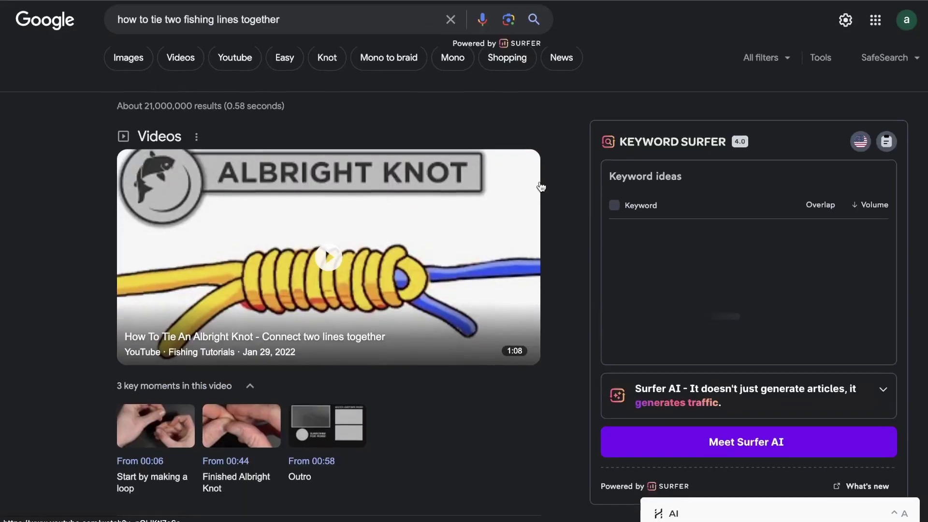
pyautogui.scroll(-7, 542, 185)
pyautogui.scroll(-6, 541, 185)
pyautogui.rightClick(296, 191)
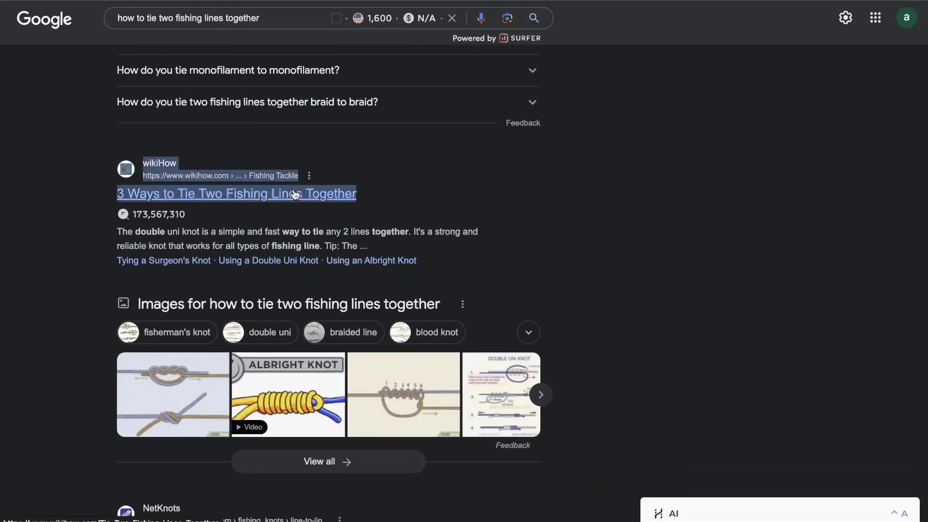
pyautogui.click(317, 197)
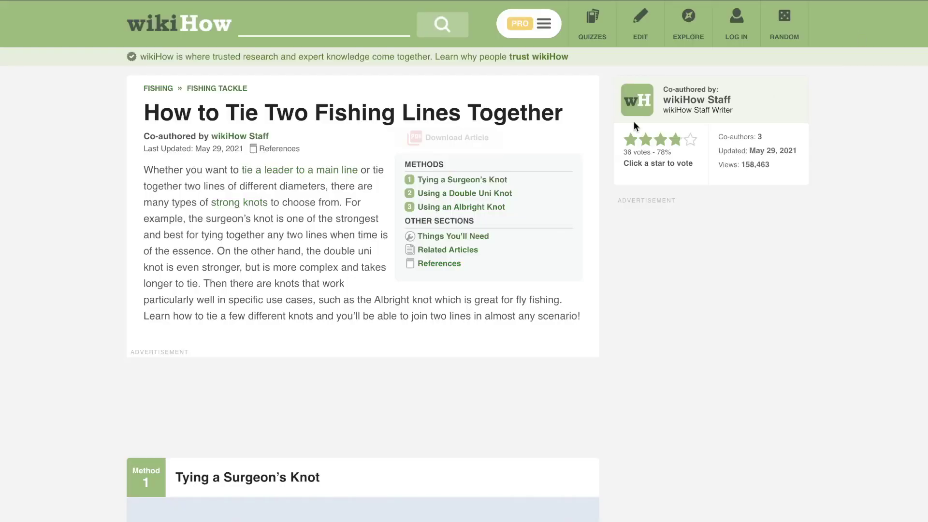
# - Skim the wikiHow article's knot-tying methods and dismiss the "Join us in our mission" donation banner
pyautogui.scroll(-20, 480, 194)
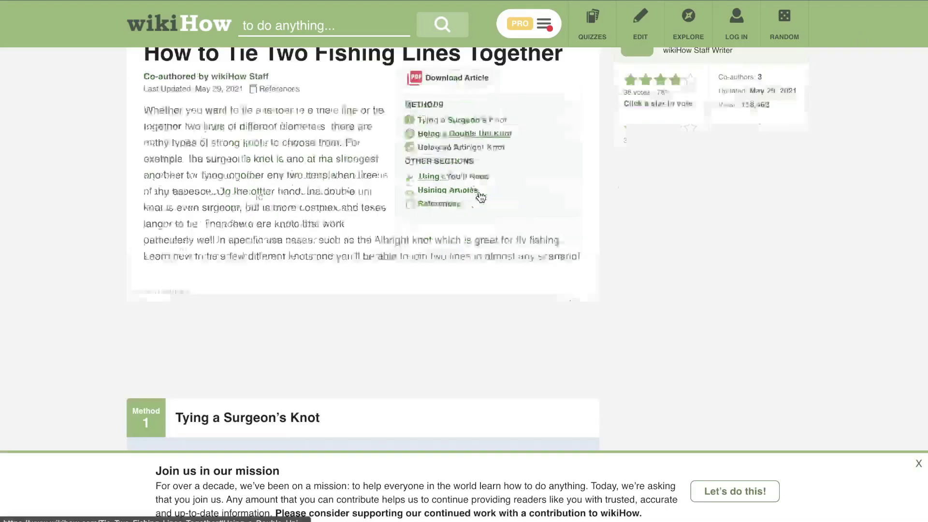
pyautogui.scroll(-7, 480, 196)
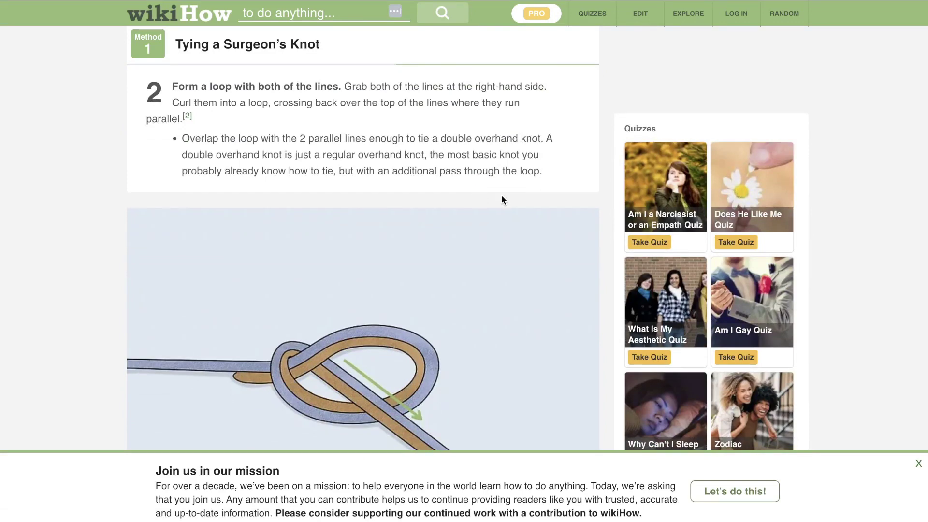
pyautogui.scroll(10, 623, 203)
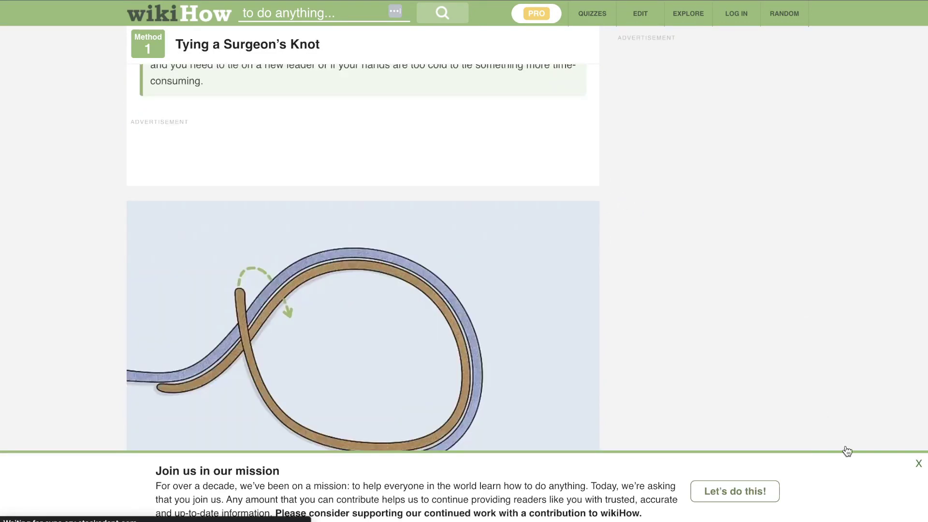
pyautogui.click(918, 463)
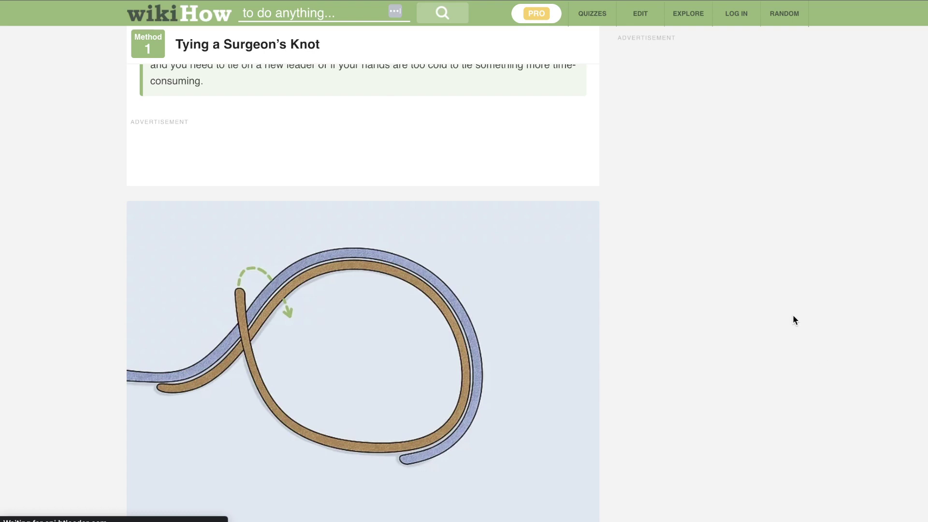
# - Ask the browser AI assistant on the wikiHow article to "extract the main outlines from this webpage", using the {{page}} parameter
pyautogui.scroll(10, 763, 183)
pyautogui.hotkey('alt', 'a')
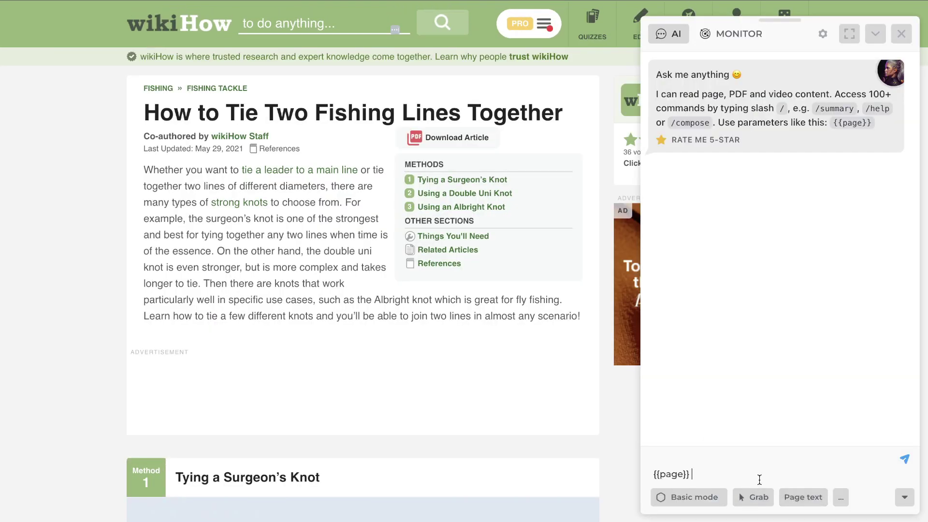
pyautogui.write('extract the main outlines from this')
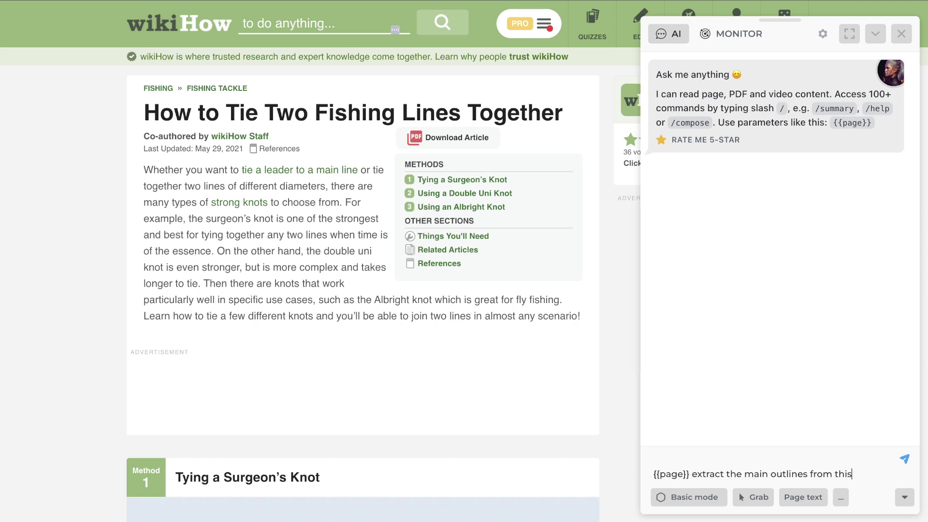
pyautogui.write(' webpage')
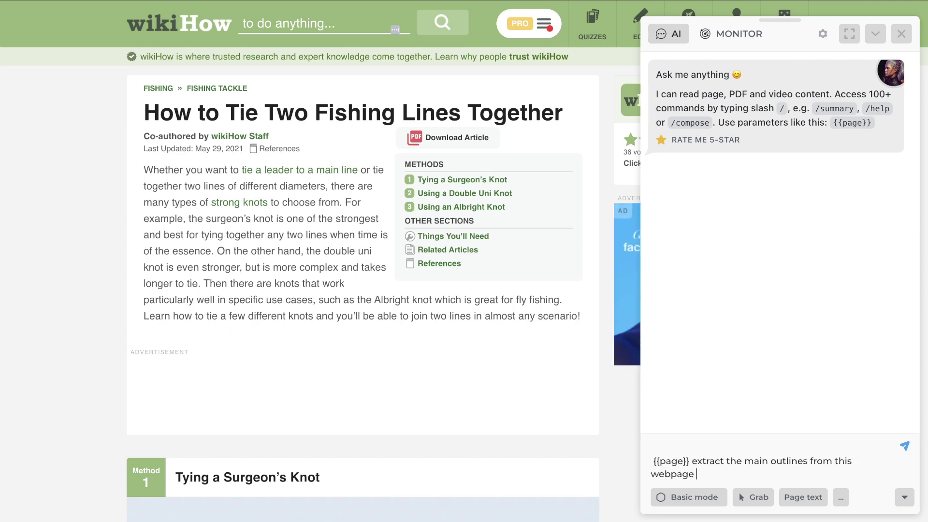
pyautogui.press('Return')
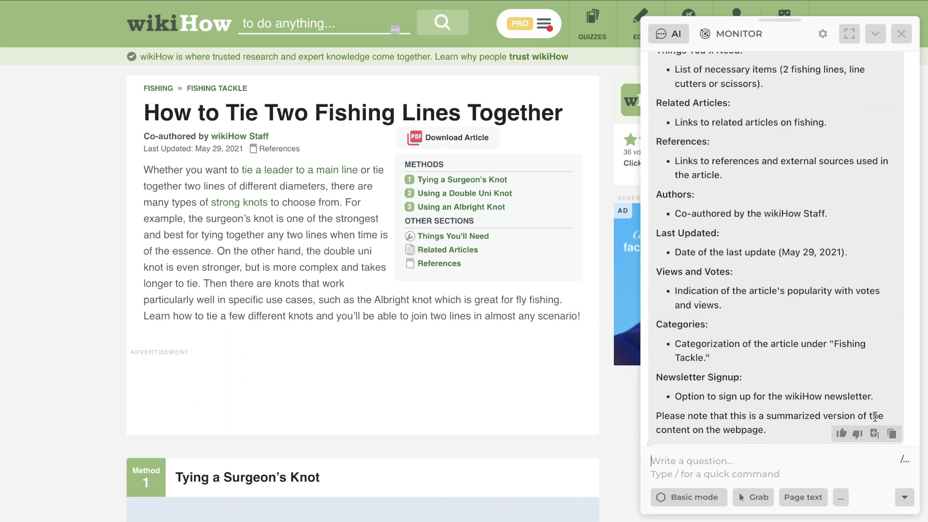
# - Review the extracted wikiHow outline and paste it into a new user message in the OpenAI Playground
pyautogui.scroll(6, 838, 294)
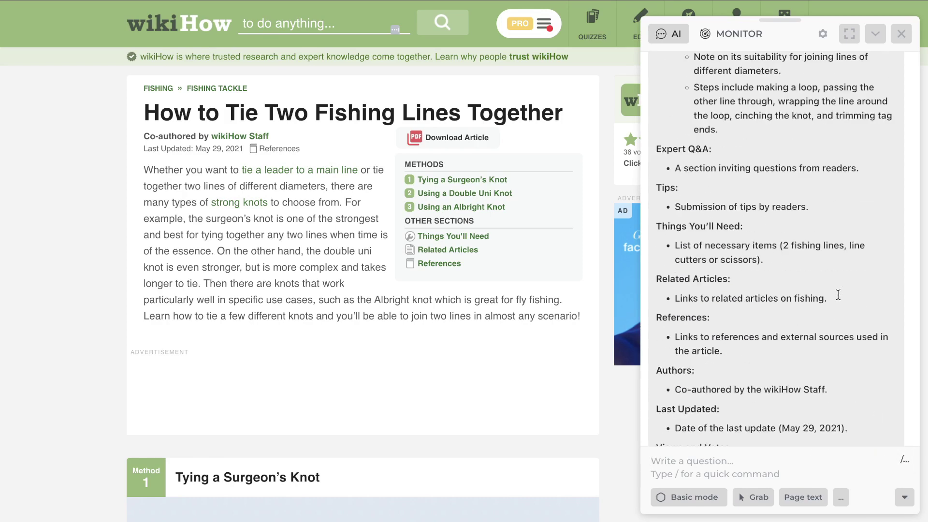
pyautogui.scroll(8, 837, 295)
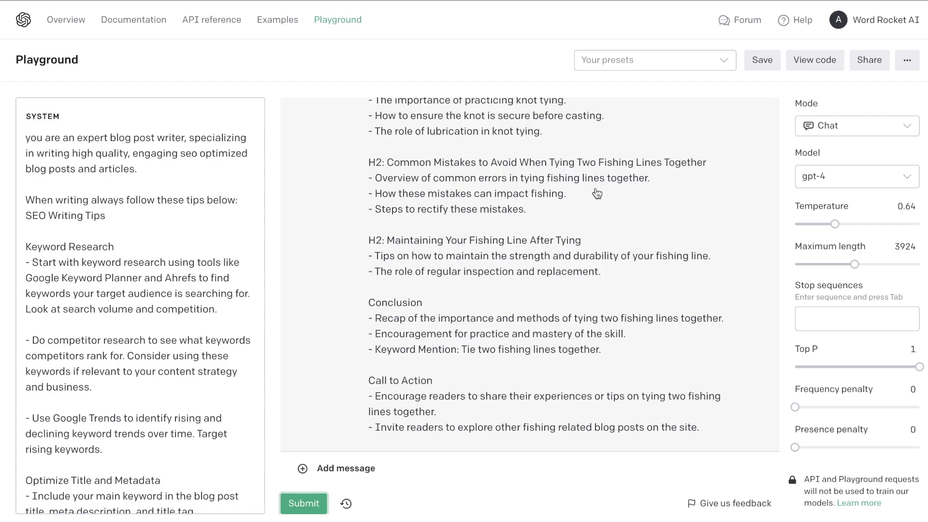
pyautogui.click(451, 463)
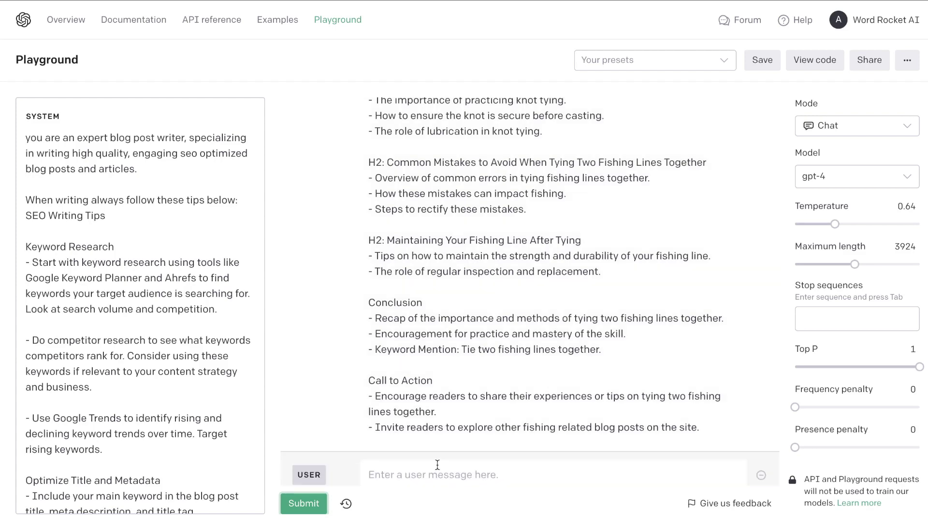
pyautogui.hotkey('ctrl', 'v')
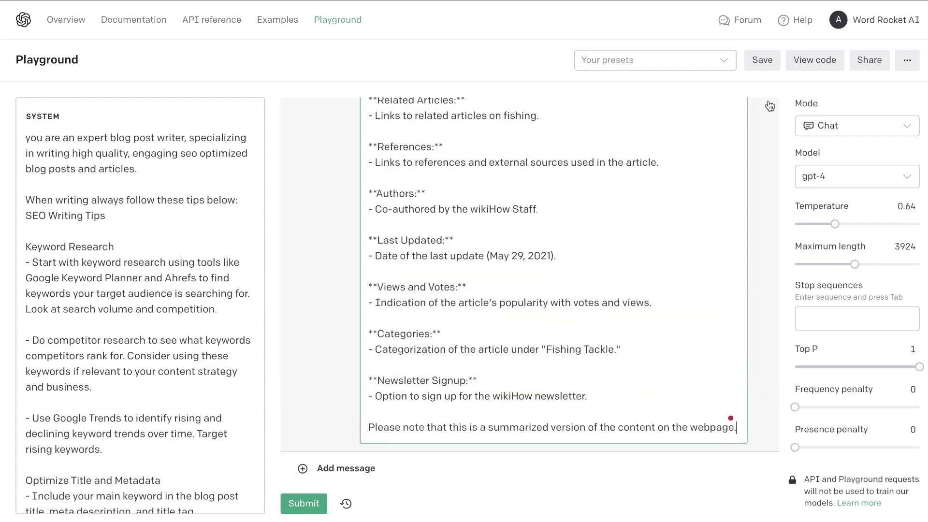
# - Open NetKnots' "Line To Line Knot" from the Google results, skim its list of knots and return to the results
pyautogui.hotkey('ctrl', 'Tab')
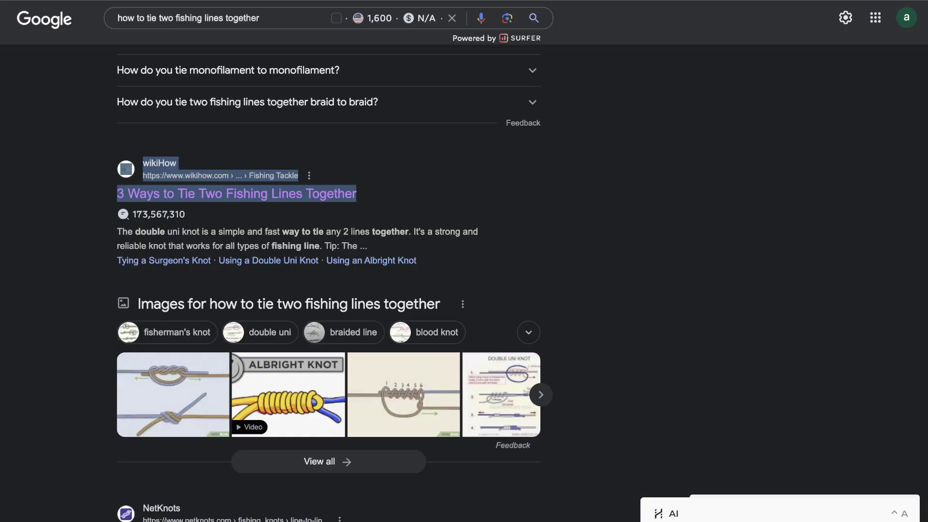
pyautogui.scroll(-5, 420, 176)
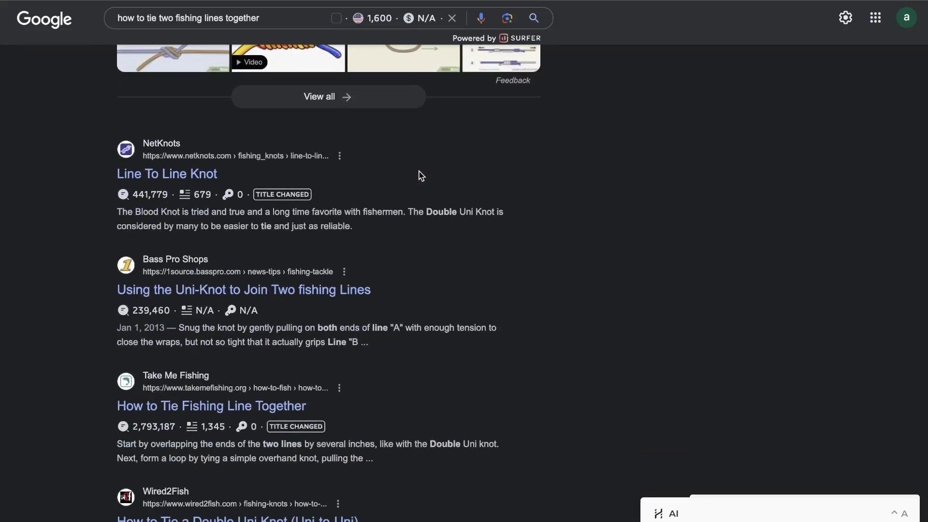
pyautogui.click(186, 177)
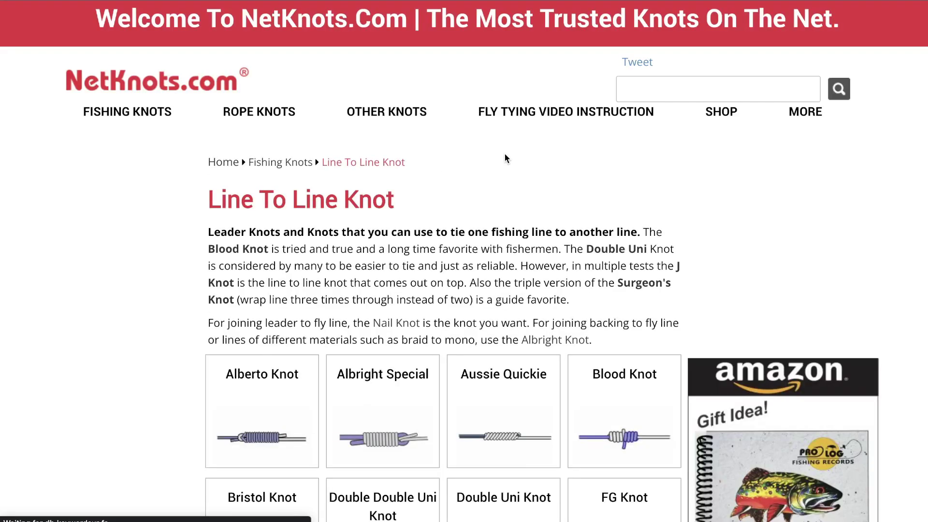
pyautogui.scroll(-20, 505, 158)
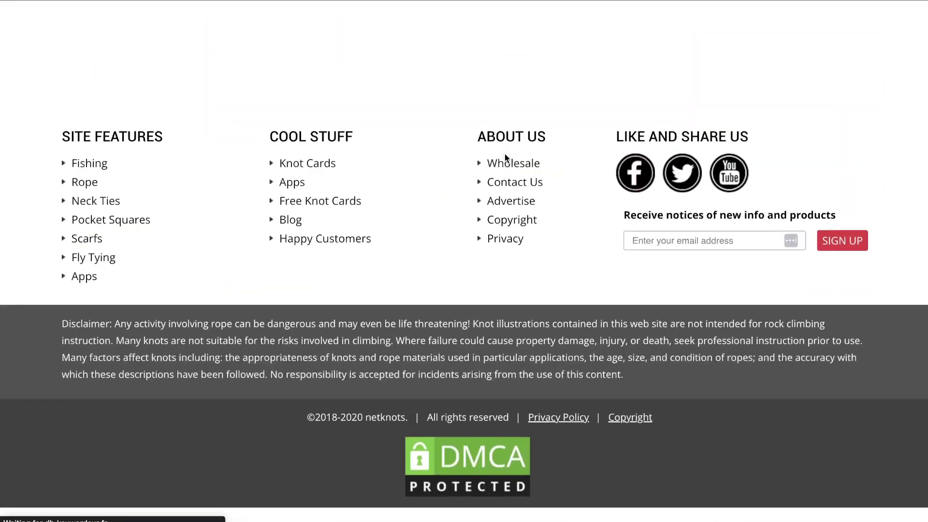
pyautogui.scroll(20, 505, 157)
pyautogui.scroll(-7, 506, 158)
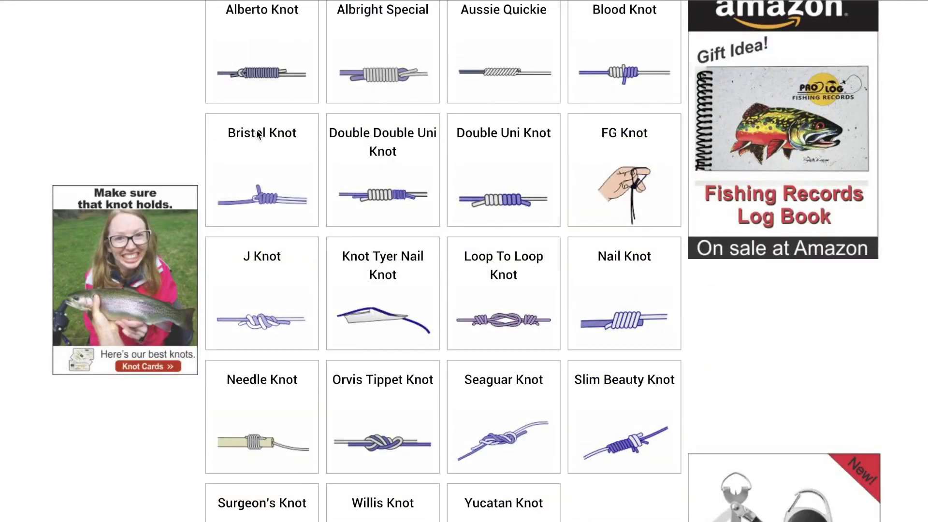
pyautogui.hotkey('alt', 'Left')
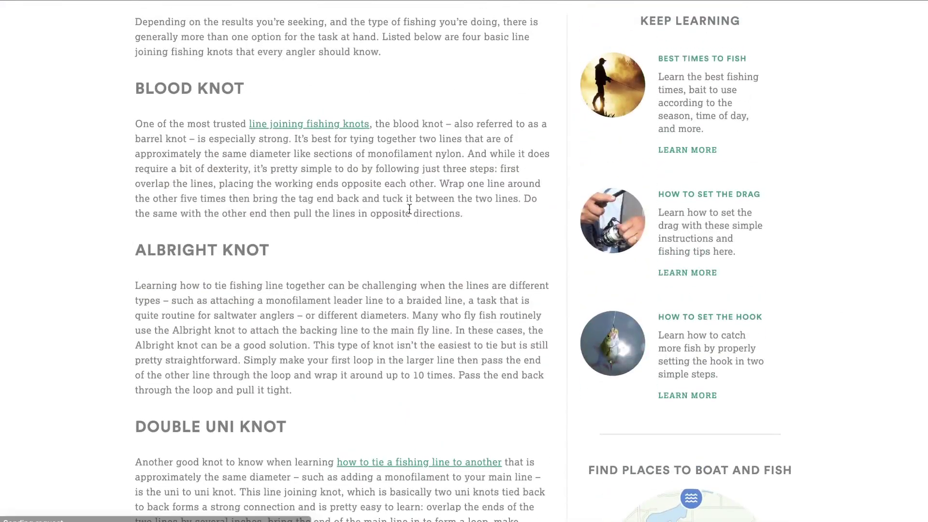
# - Ask the AI assistant to "extract the outline from this webpage" on the Take Me Fishing article, with the page text included
pyautogui.hotkey('alt', 'a')
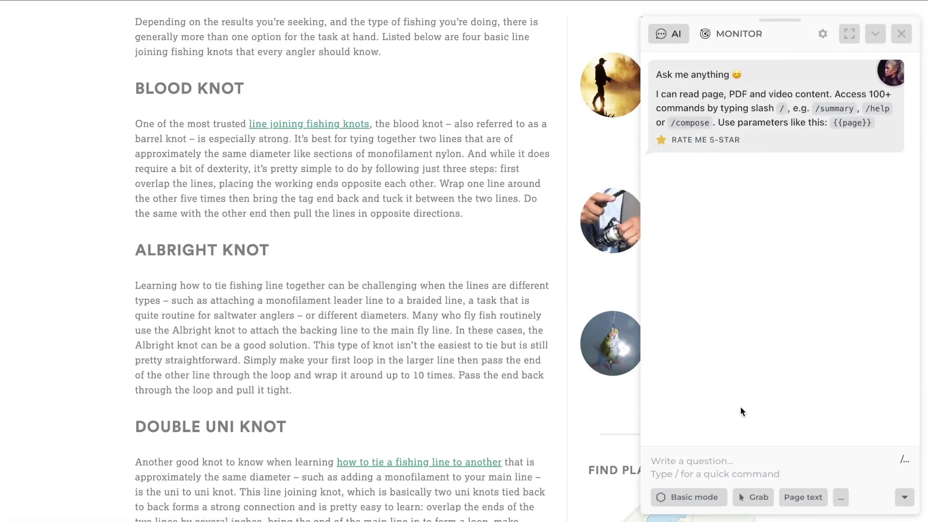
pyautogui.click(802, 497)
pyautogui.write('ext')
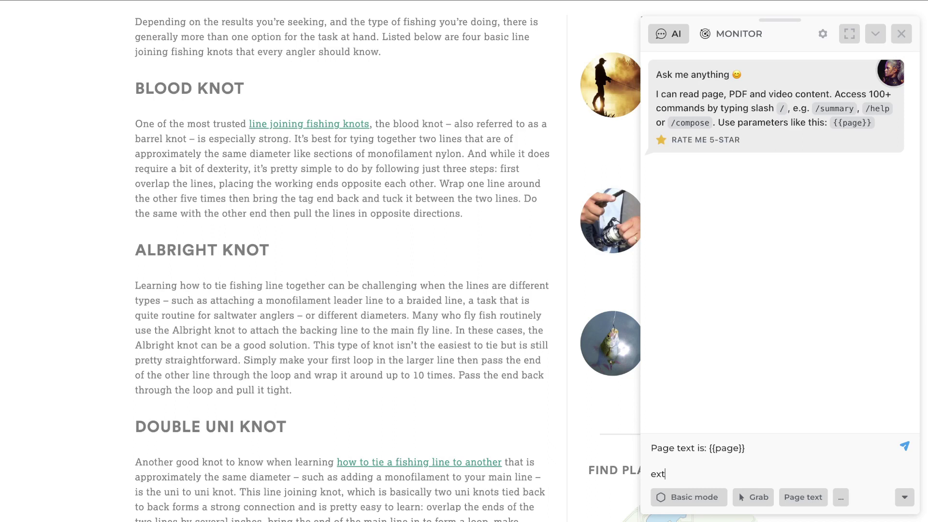
pyautogui.write('ract the outline from this we')
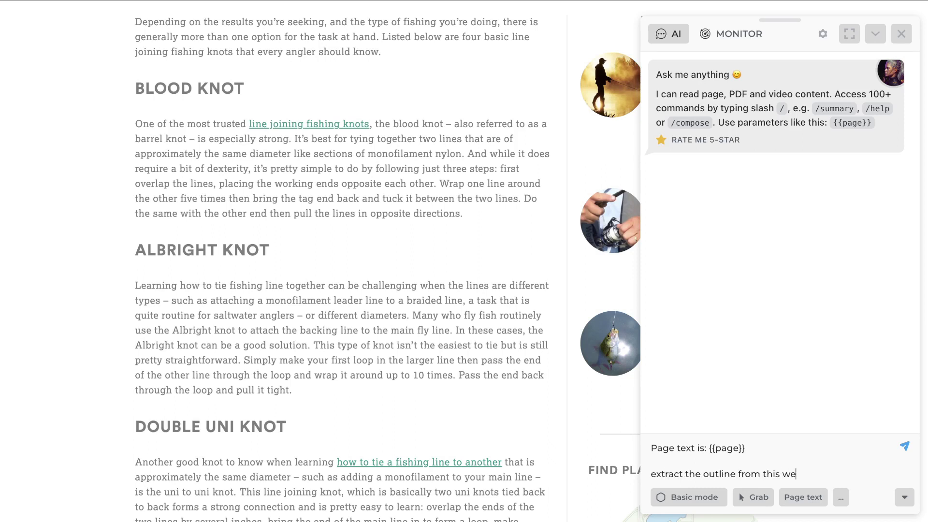
pyautogui.write('page')
pyautogui.press('Return')
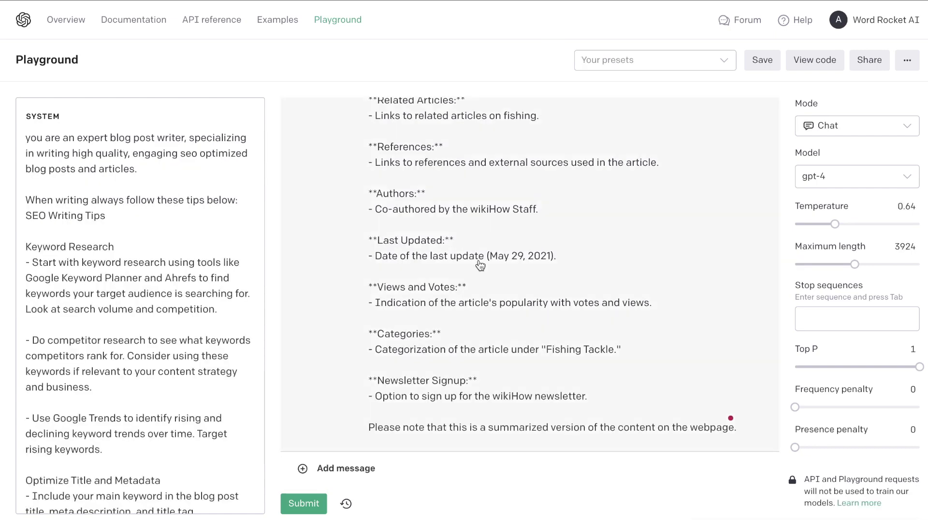
# - Switch to the Playground and add the Take Me Fishing outline below the wikiHow outline in the user message
pyautogui.click(523, 363)
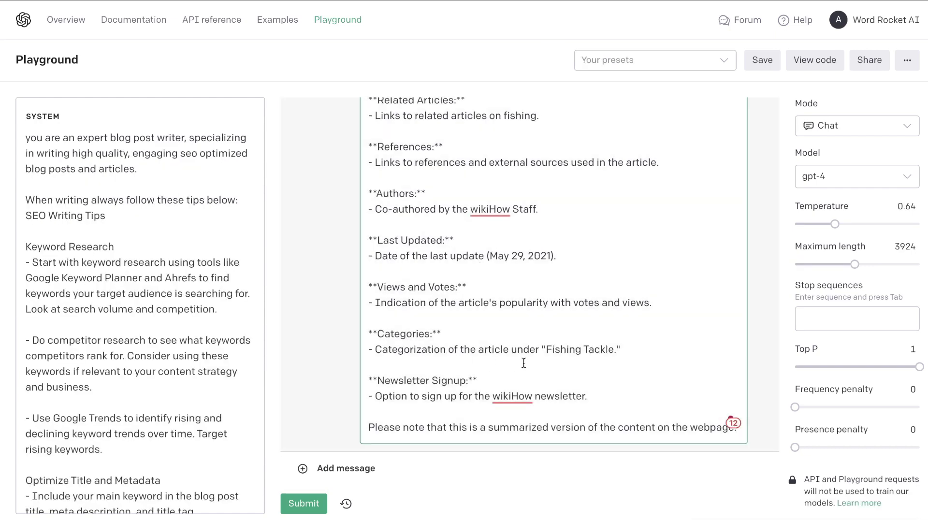
pyautogui.press('Return')
pyautogui.press('Return')
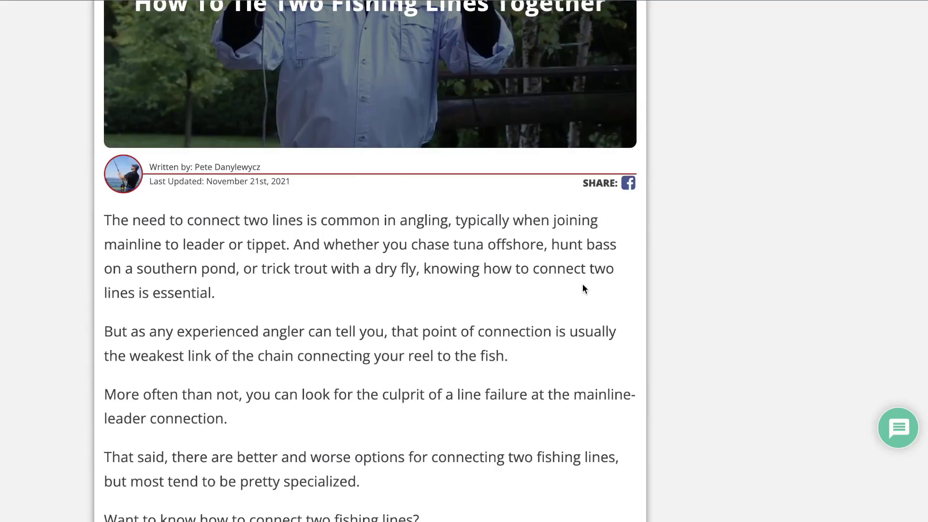
# - Extract the outline of the "How To Tie Two Fishing Lines Together" article with the AI assistant and paste it below the others in the Playground message
pyautogui.hotkey('alt', 'a')
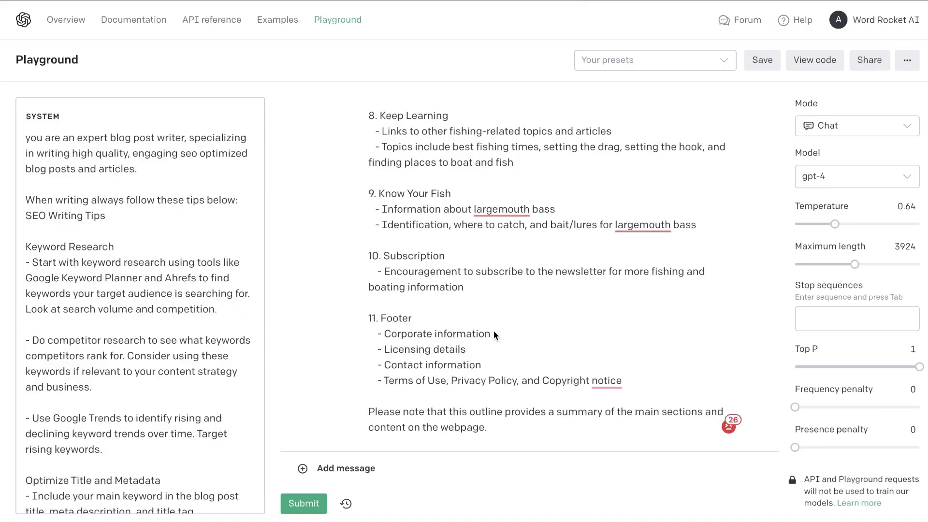
pyautogui.press('Return')
pyautogui.press('Return')
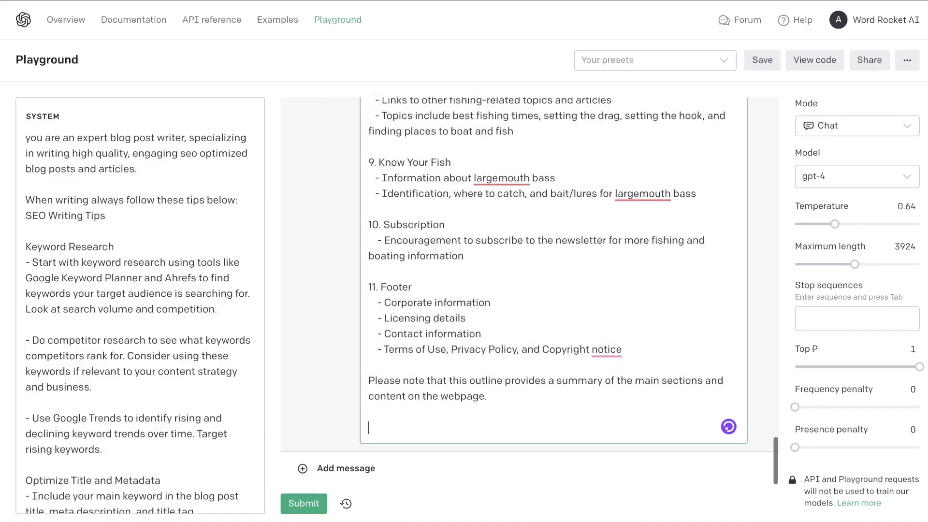
pyautogui.hotkey('ctrl', 'v')
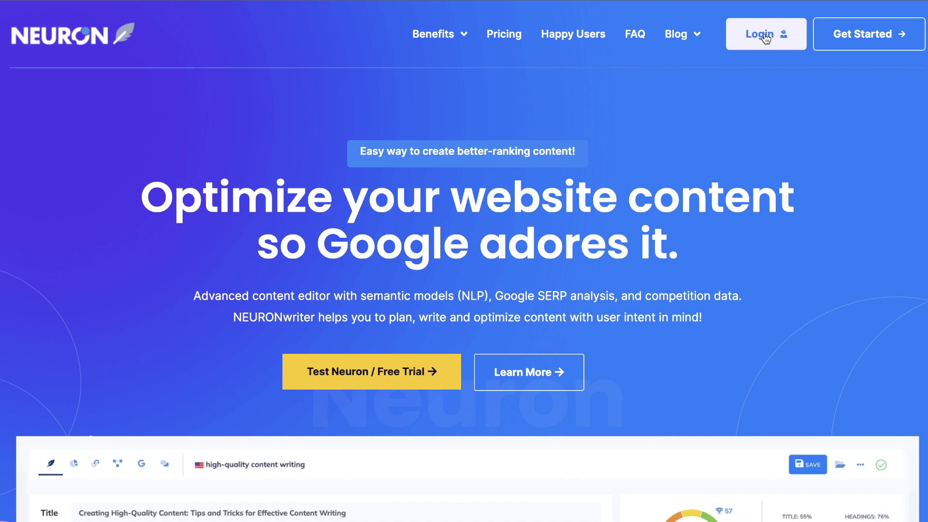
# - Log in to NeuronWriter, open the digitalcreatorsblog.com project and start a content writer query for "how to tie two fishing lines together"
pyautogui.click(759, 48)
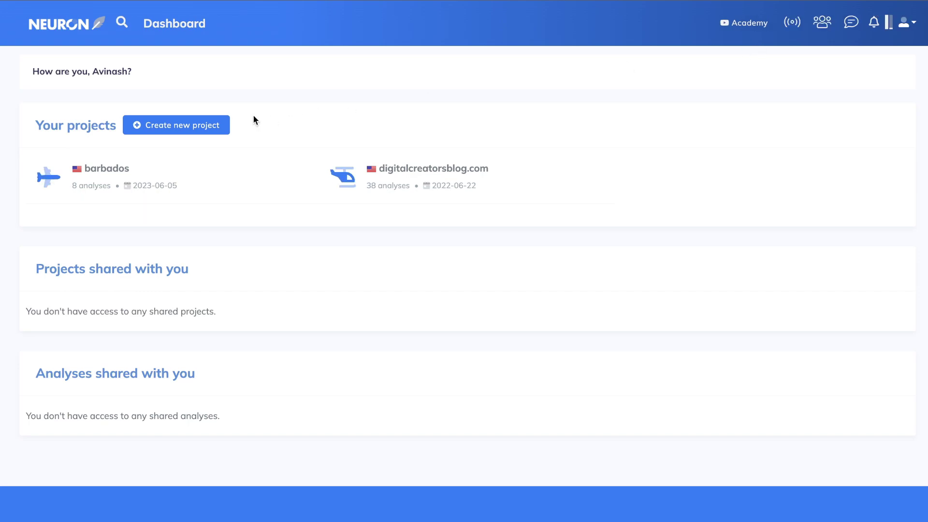
pyautogui.click(400, 172)
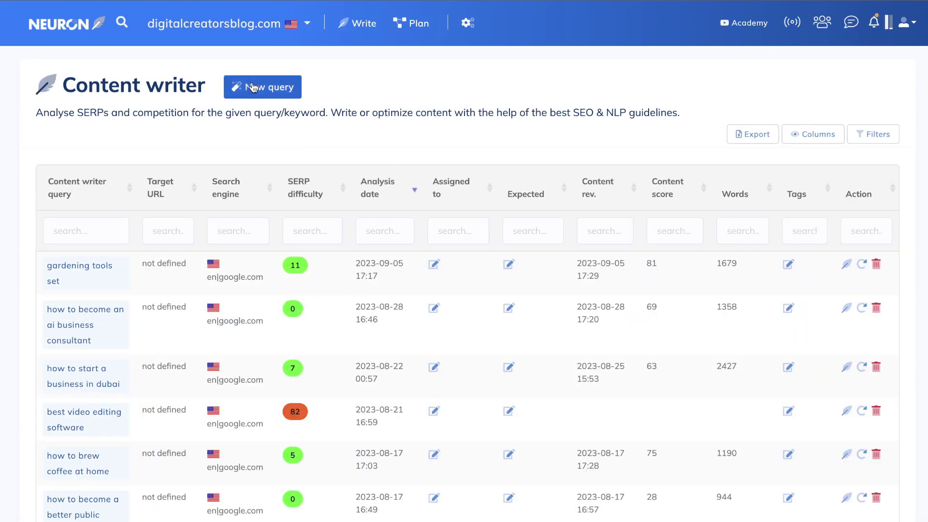
pyautogui.click(252, 87)
pyautogui.write('how to tie two fishing lines together')
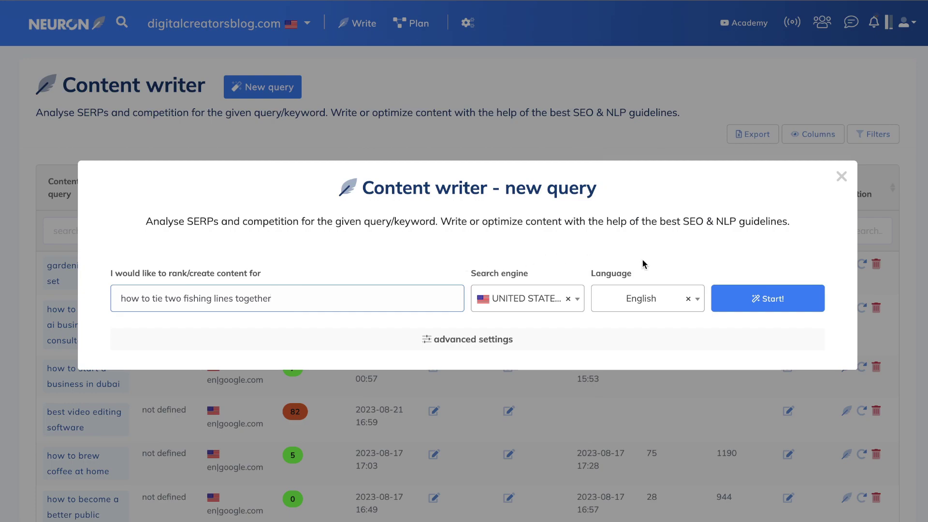
pyautogui.click(743, 297)
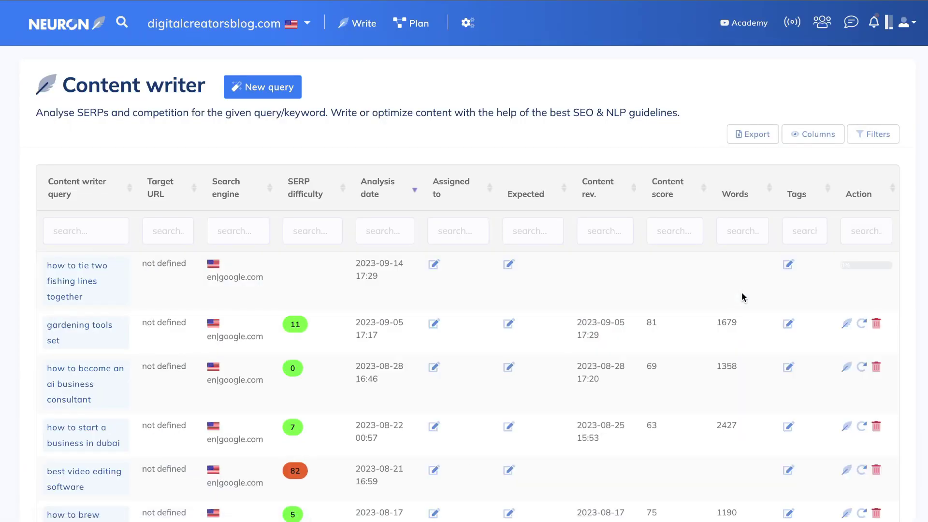
# - Open the new query's analysis, add the competitors ranked 11 and 12 to the reference selection and continue to the editor
pyautogui.click(99, 286)
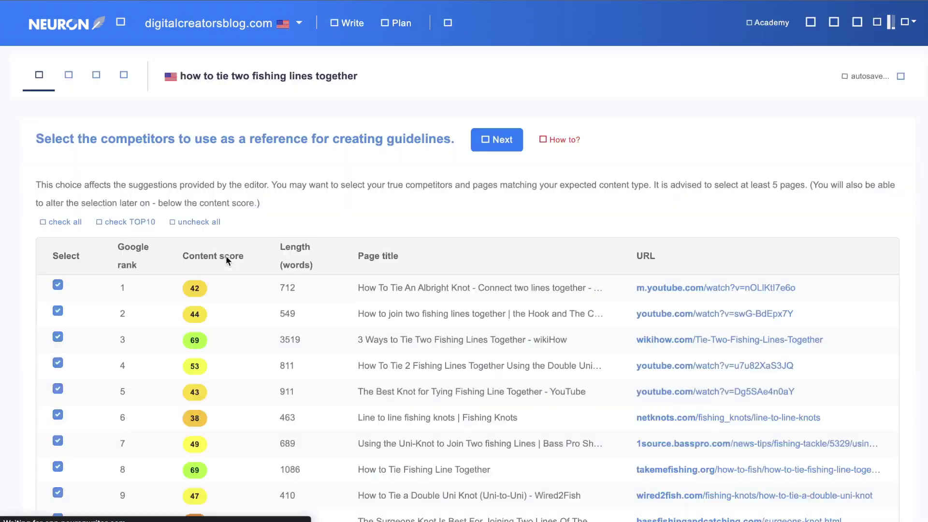
pyautogui.scroll(-5, 226, 260)
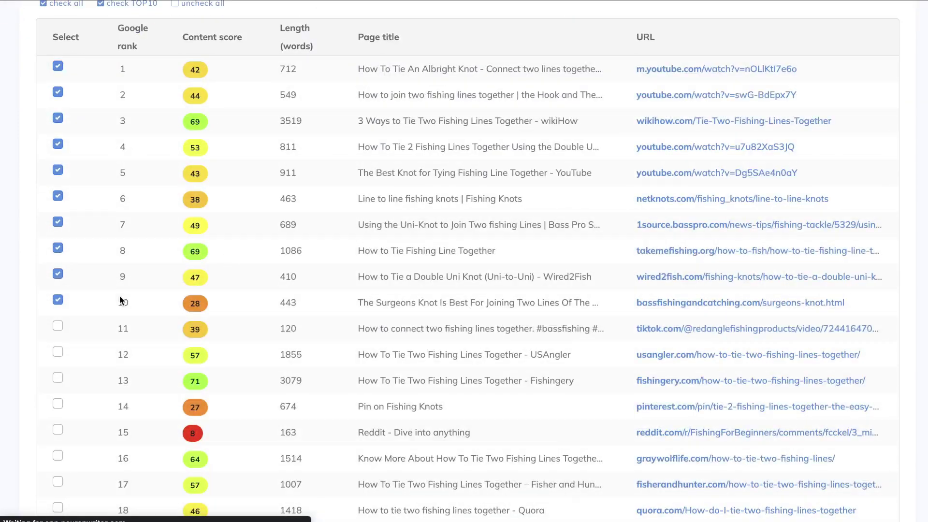
pyautogui.click(57, 325)
pyautogui.click(58, 352)
pyautogui.scroll(5, 114, 337)
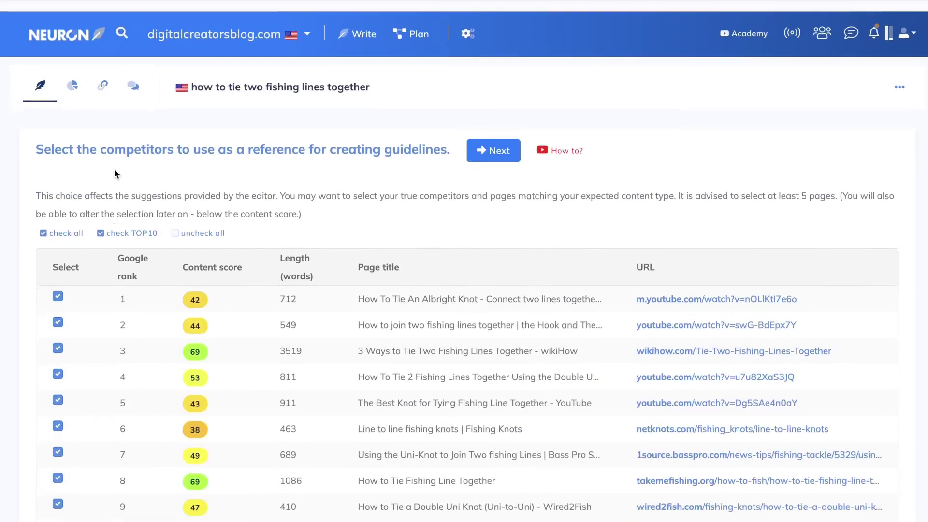
pyautogui.click(469, 147)
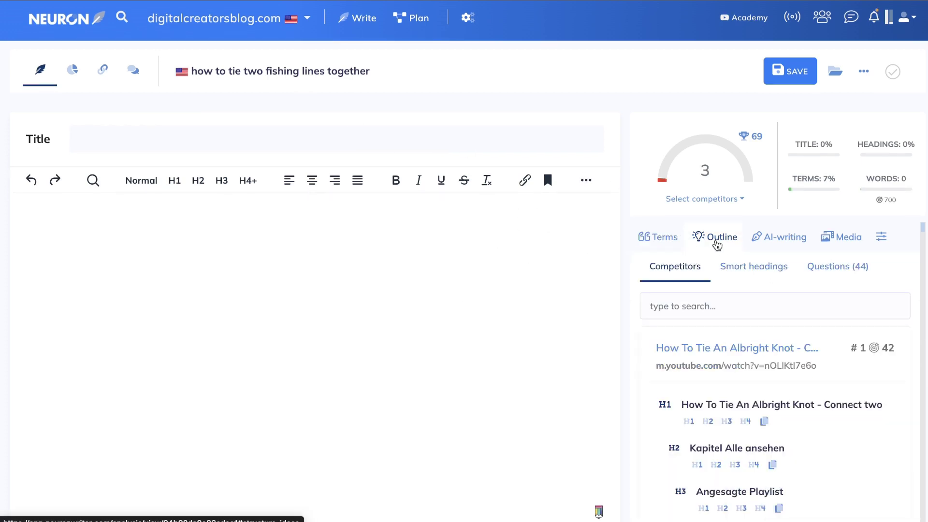
# - Insert the first competitor's H1 "How To Tie An Albright Knot - Connect two lines together" plus "Kapitel Alle ansehen", "Angesagte Playlist" and "Transkript" as H2 headings
pyautogui.click(716, 262)
pyautogui.scroll(-1, 715, 270)
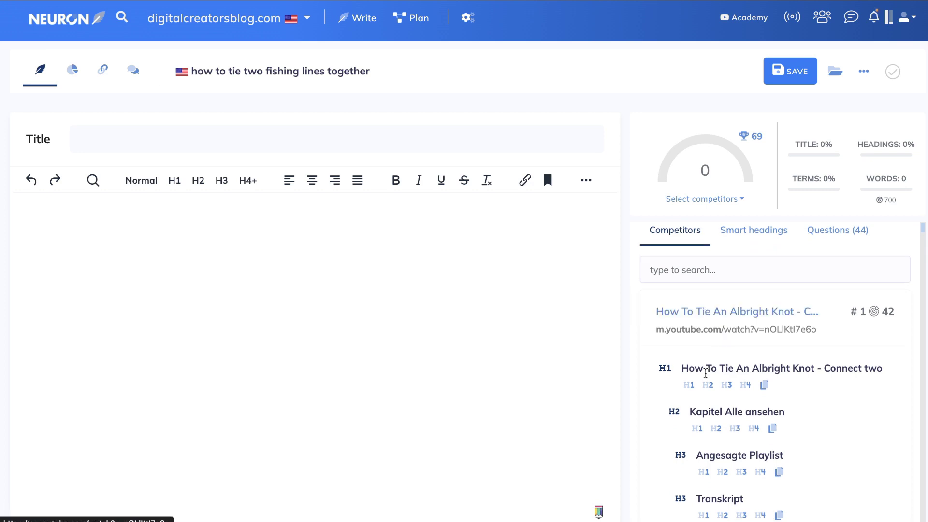
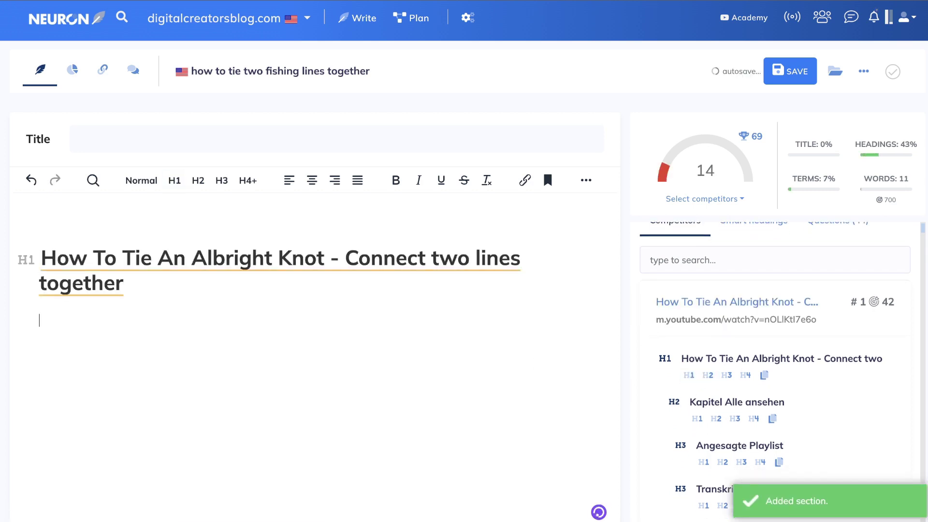
pyautogui.click(716, 418)
pyautogui.scroll(-1, 720, 422)
pyautogui.click(723, 411)
pyautogui.scroll(-2, 726, 416)
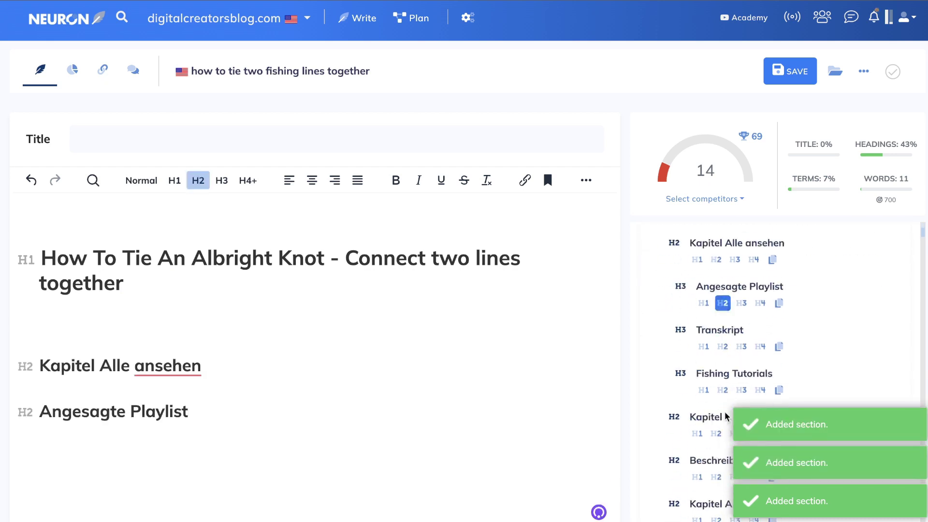
pyautogui.click(722, 346)
pyautogui.scroll(2, 730, 314)
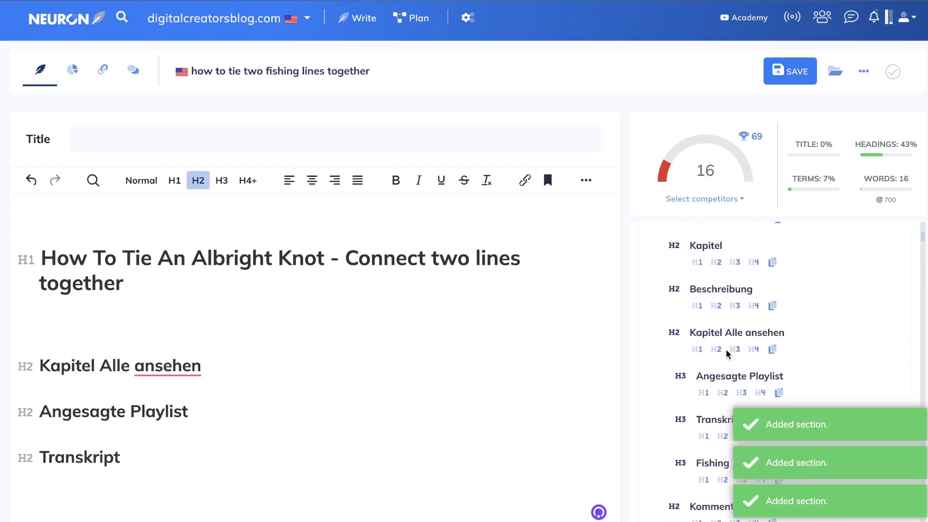
# - Insert "Kapitel" as an H1 and "Beschreibung" as an H2 from the first competitor's headings
pyautogui.click(697, 262)
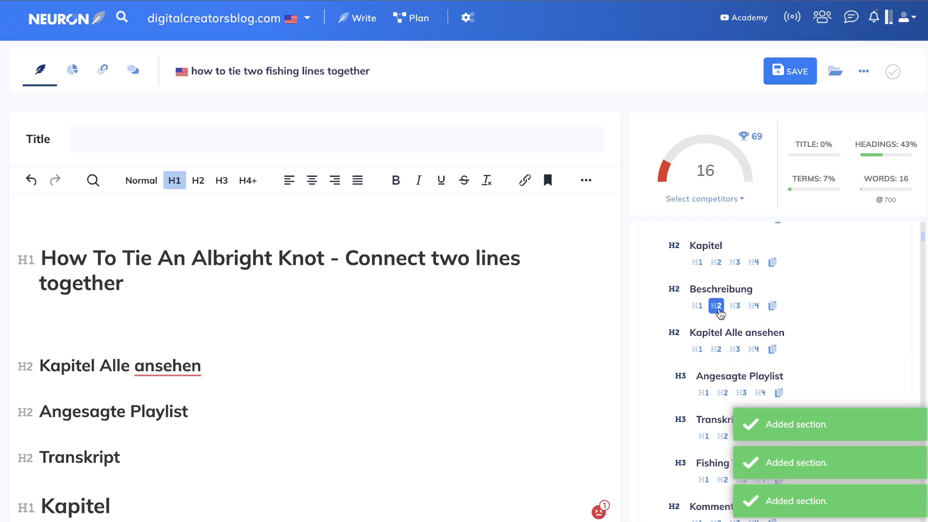
pyautogui.click(716, 305)
# - Insert "The Best Knot for Tying Fishing Line Together" and "Angesagte Playlist" from the fifth-ranked competitor as H1 headings
pyautogui.scroll(-4, 720, 314)
pyautogui.scroll(-6, 720, 314)
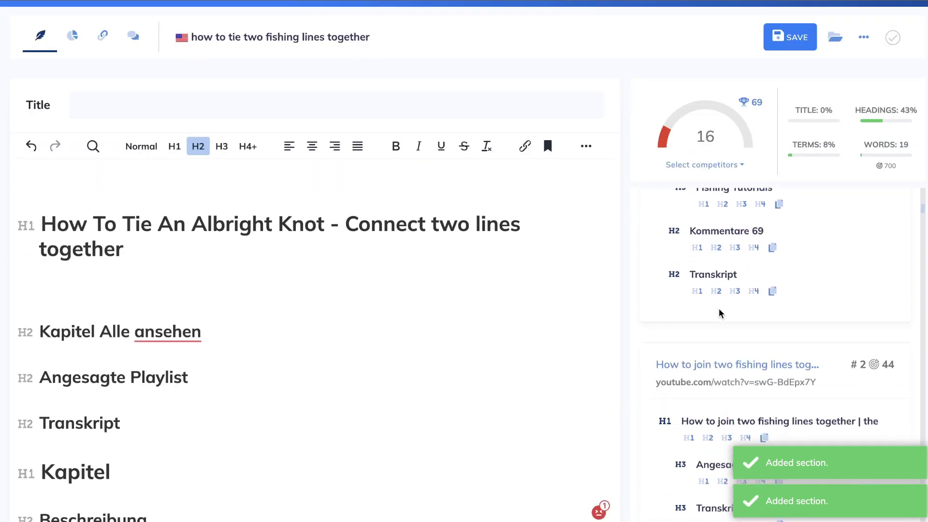
pyautogui.scroll(15, 720, 314)
pyautogui.scroll(-15, 720, 313)
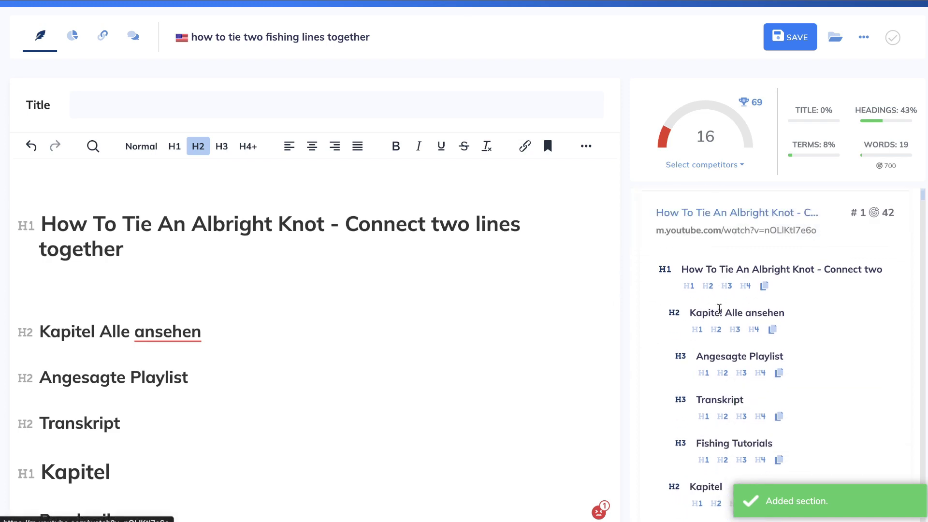
pyautogui.scroll(-15, 720, 313)
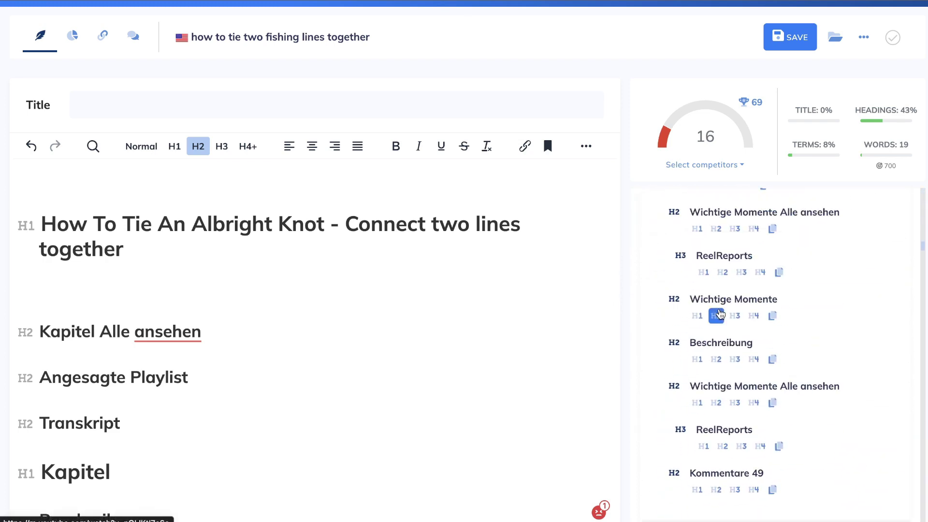
pyautogui.scroll(-5, 710, 344)
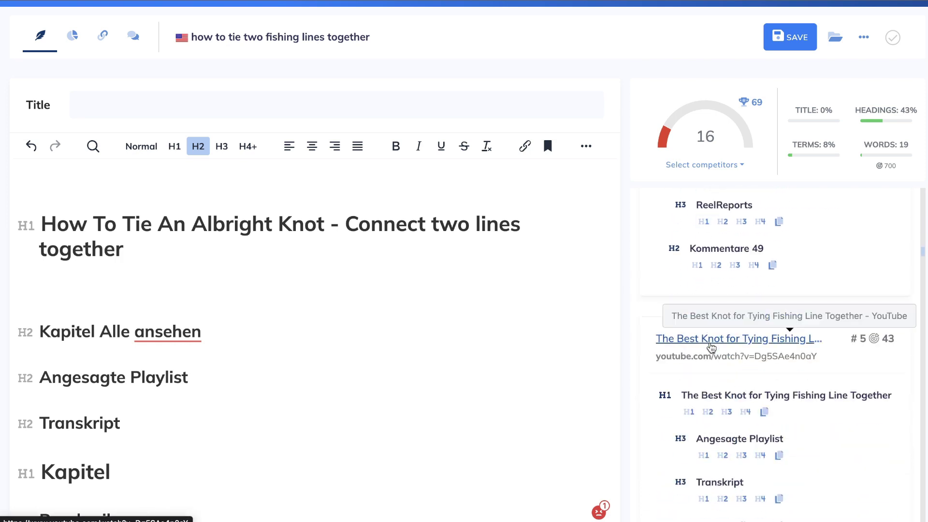
pyautogui.scroll(3, 710, 346)
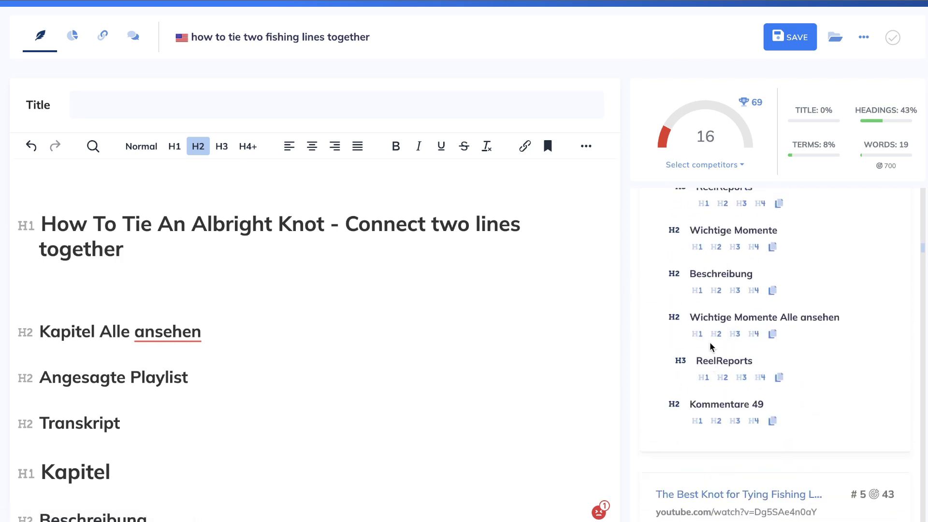
pyautogui.scroll(4, 710, 346)
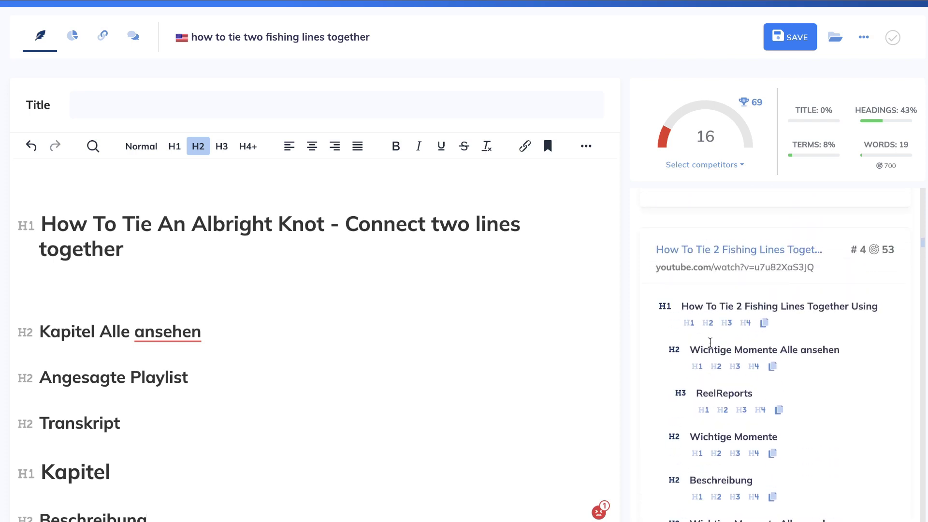
pyautogui.scroll(-15, 710, 342)
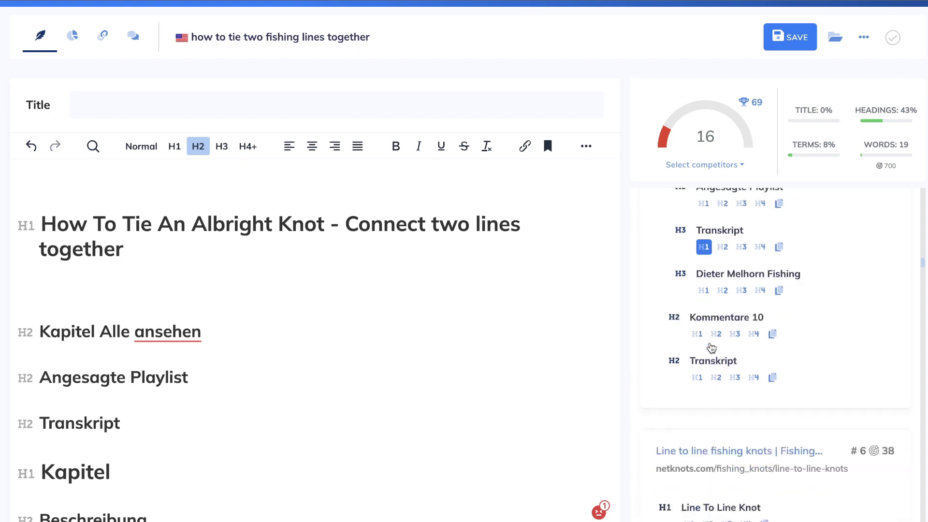
pyautogui.scroll(8, 710, 347)
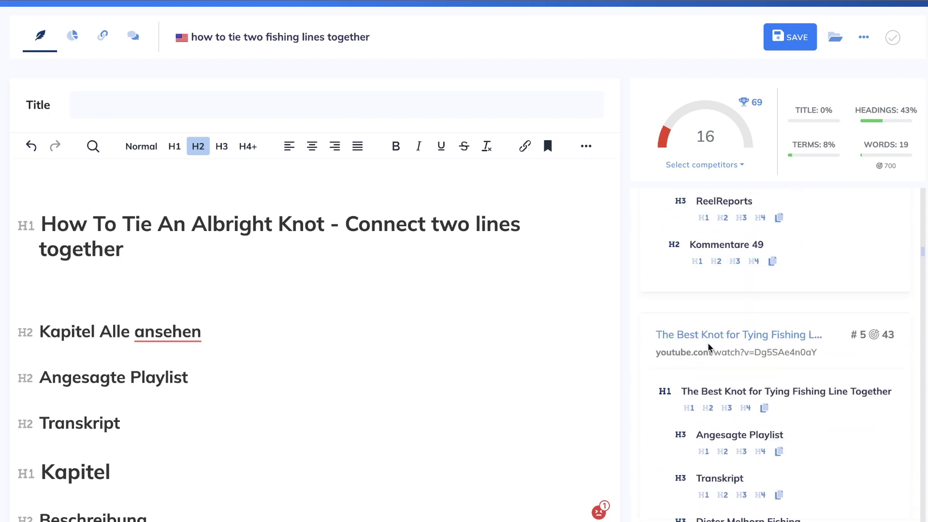
pyautogui.click(689, 407)
pyautogui.scroll(-4, 720, 367)
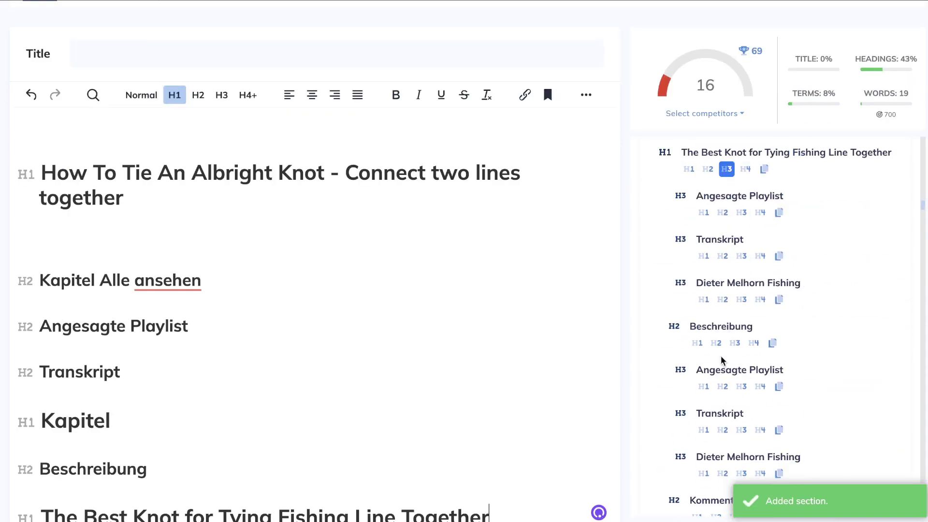
pyautogui.click(704, 386)
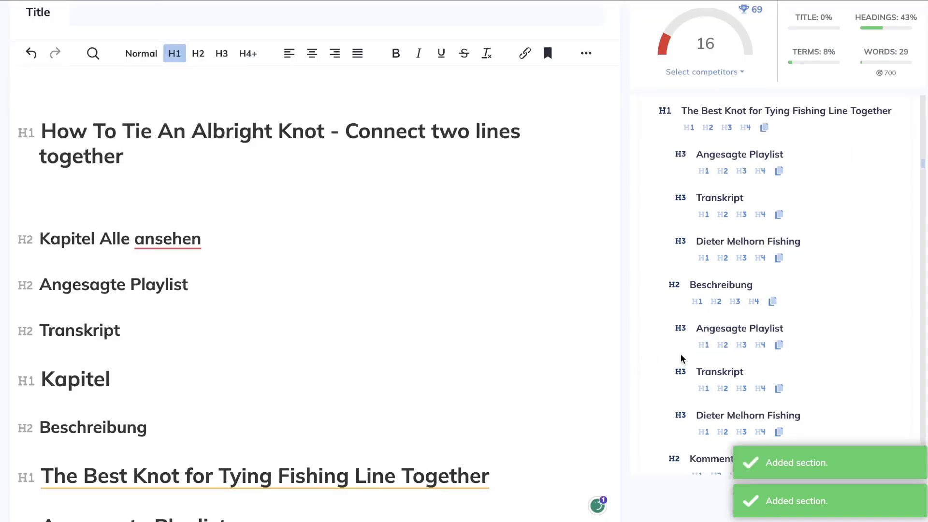
# - Copy all collected headings from the NeuronWriter editor and paste them below the last outline in the Playground's user message
pyautogui.scroll(15, 681, 358)
pyautogui.scroll(-1, 479, 335)
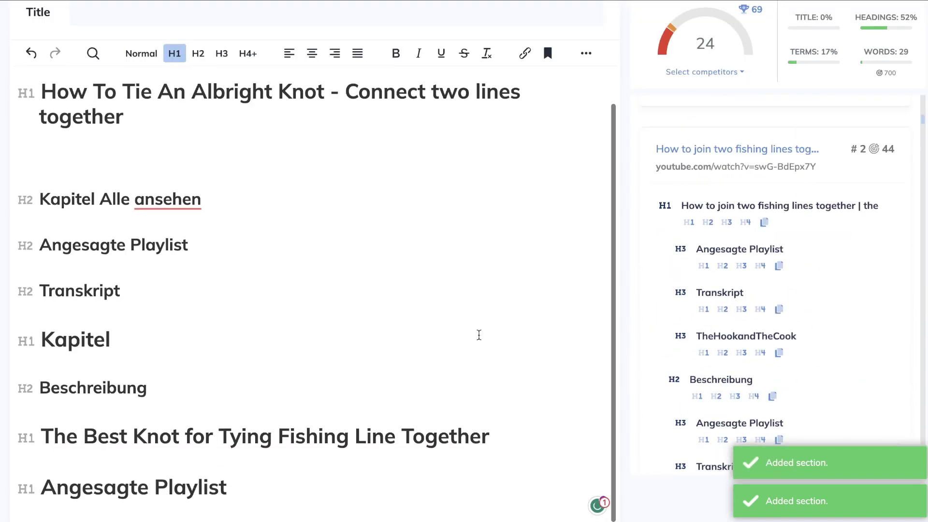
pyautogui.moveTo(275, 464); pyautogui.dragTo(40, 260)
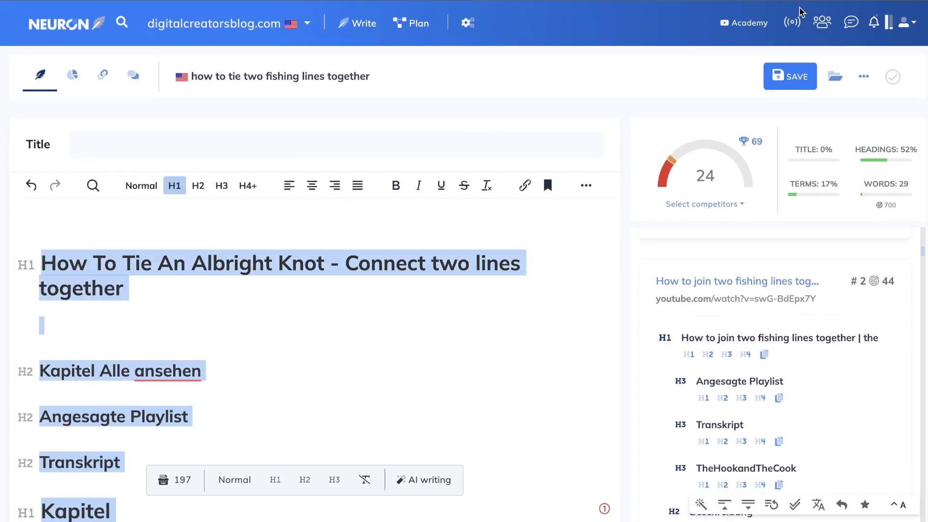
pyautogui.scroll(-4, 239, 478)
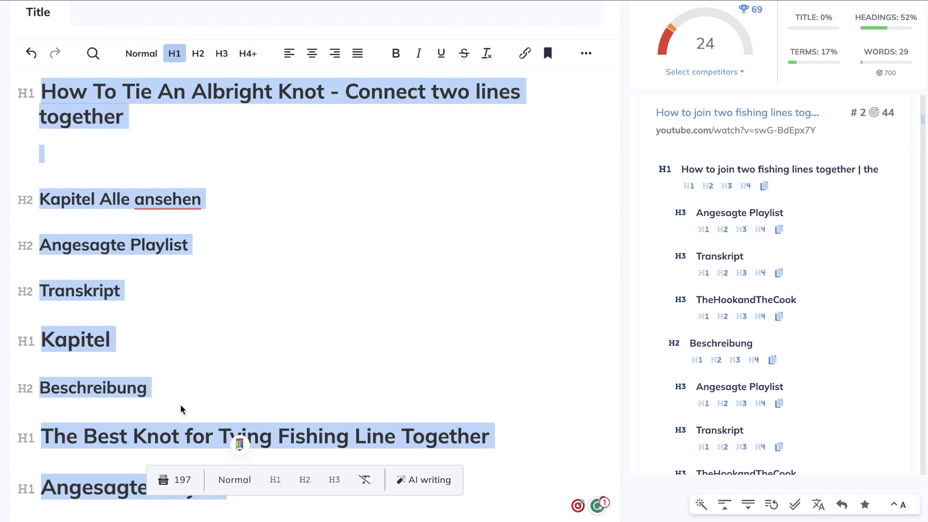
pyautogui.rightClick(181, 384)
pyautogui.click(213, 267)
pyautogui.hotkey('ctrl', 'Tab')
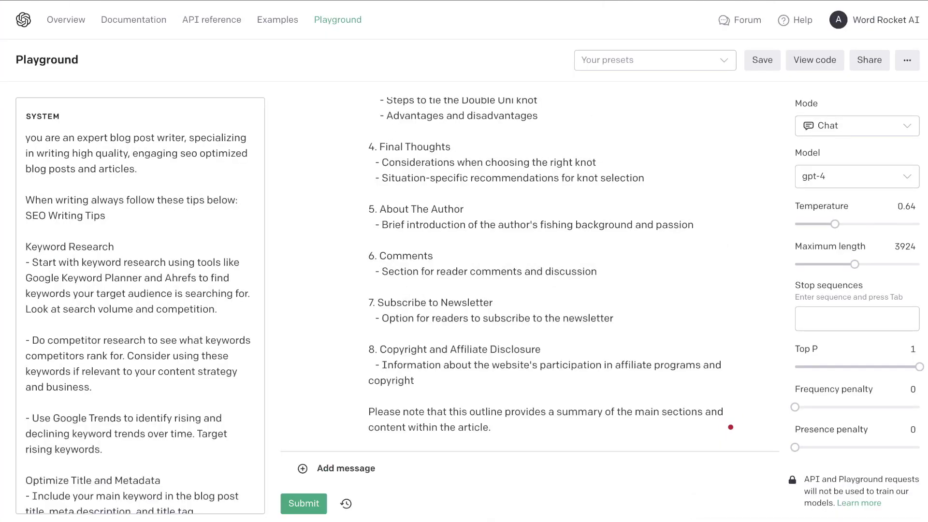
pyautogui.click(514, 412)
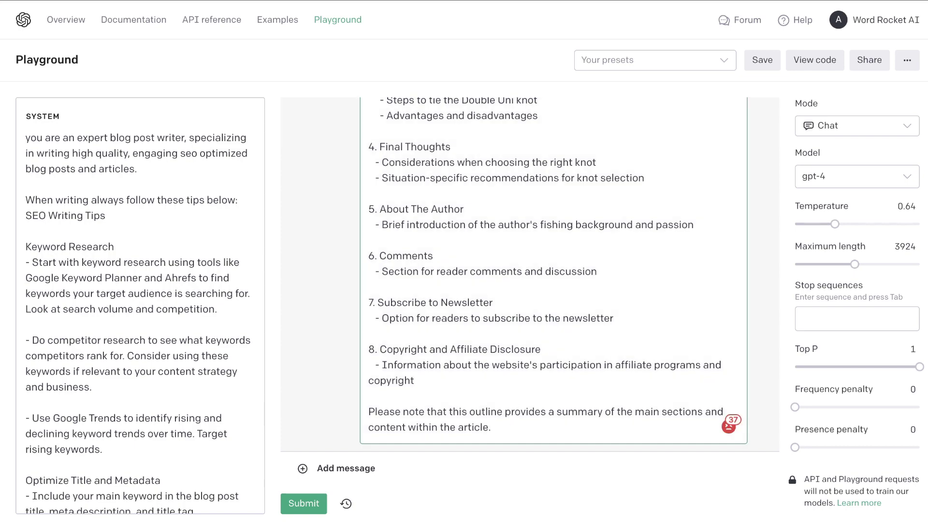
pyautogui.press('Return')
pyautogui.press('Return')
pyautogui.hotkey('ctrl', 'v')
# - Examine the assistant's earlier blog outline and the competitor outlines pasted into the user message
pyautogui.scroll(20, 619, 321)
pyautogui.scroll(20, 620, 321)
pyautogui.scroll(6, 607, 332)
pyautogui.scroll(-7, 607, 332)
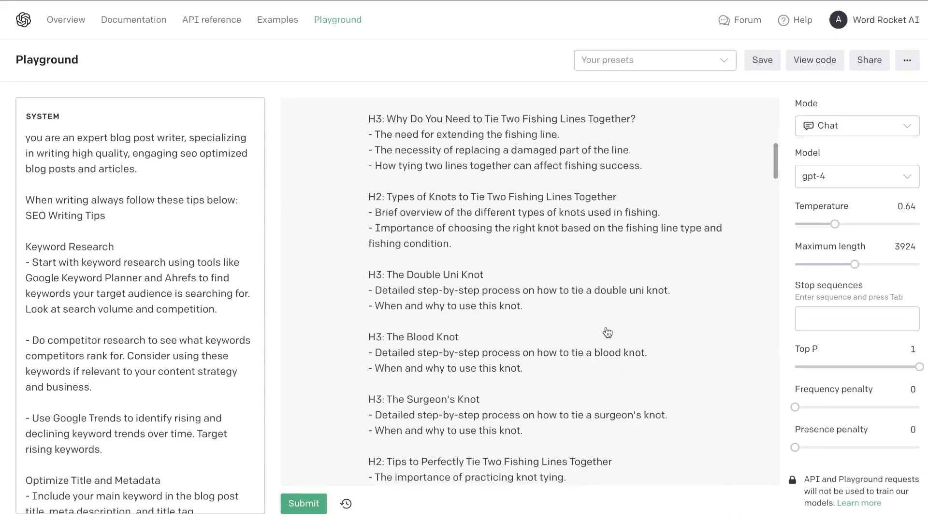
pyautogui.scroll(-5, 554, 274)
pyautogui.scroll(-6, 554, 273)
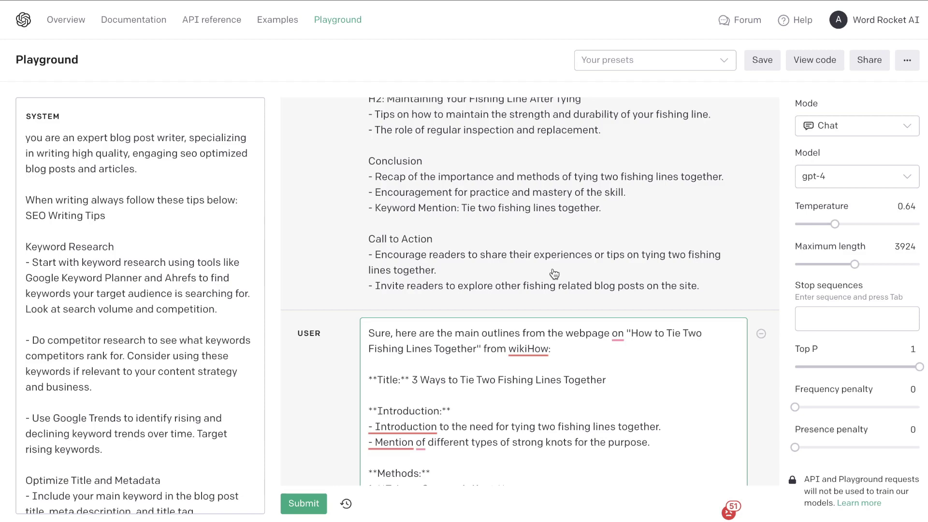
pyautogui.scroll(-4, 554, 274)
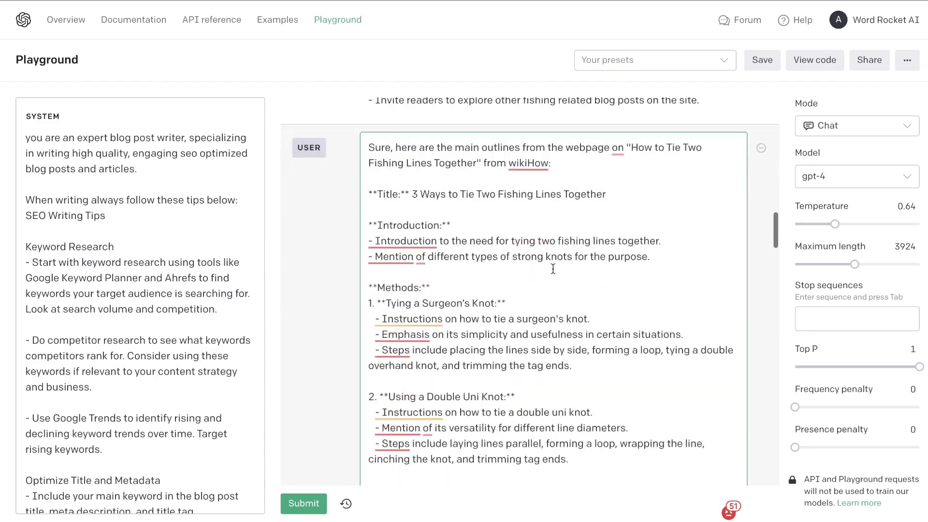
pyautogui.scroll(-20, 553, 268)
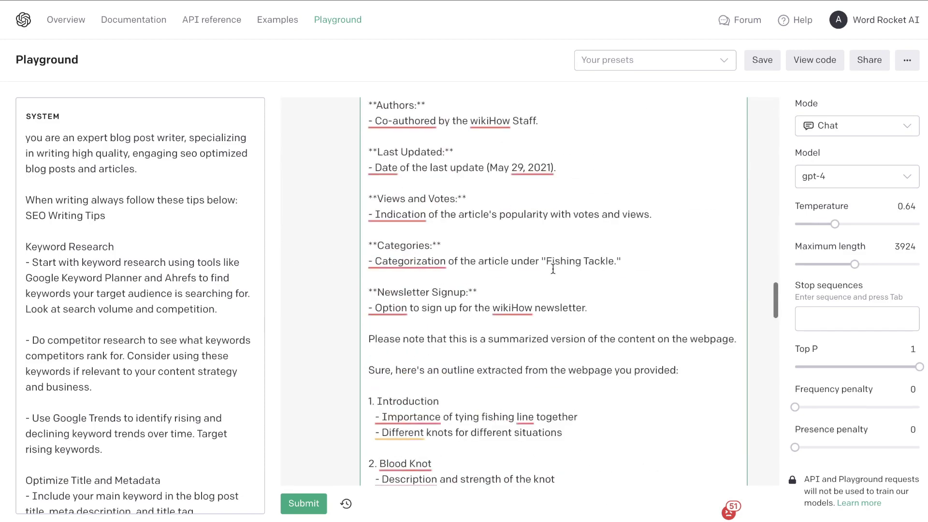
# - Remove the extra blank lines between the pasted Albright Knot heading and "Kapitel Alle ansehen"
pyautogui.hotkey('ctrl', 'v')
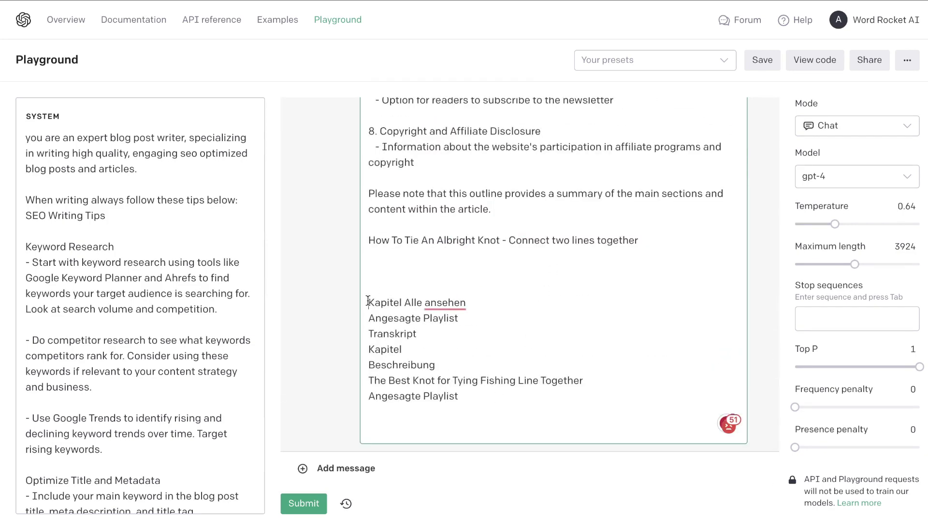
pyautogui.press('BackSpace')
pyautogui.press('BackSpace')
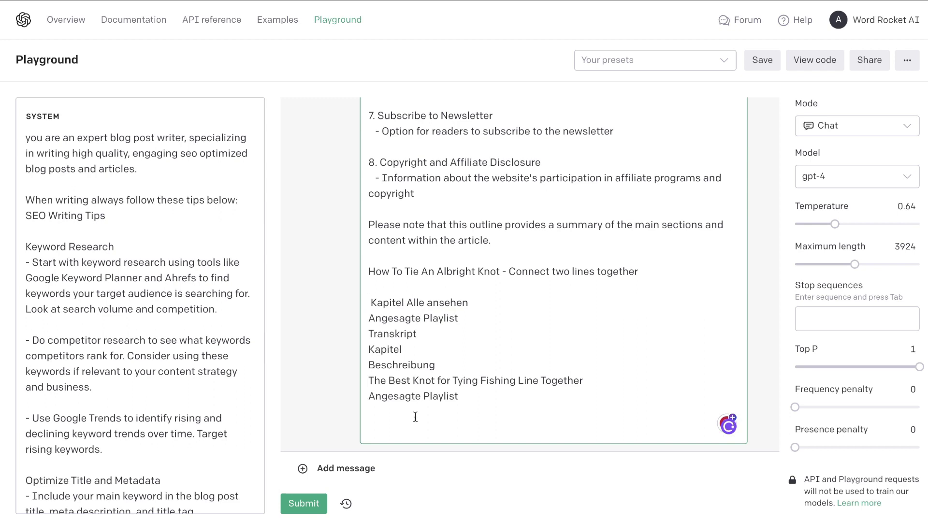
# - Begin the message with "Combine the above outline with these outlines below for one seo optimized, comprehensive blog post outline:" and submit it
pyautogui.click(409, 422)
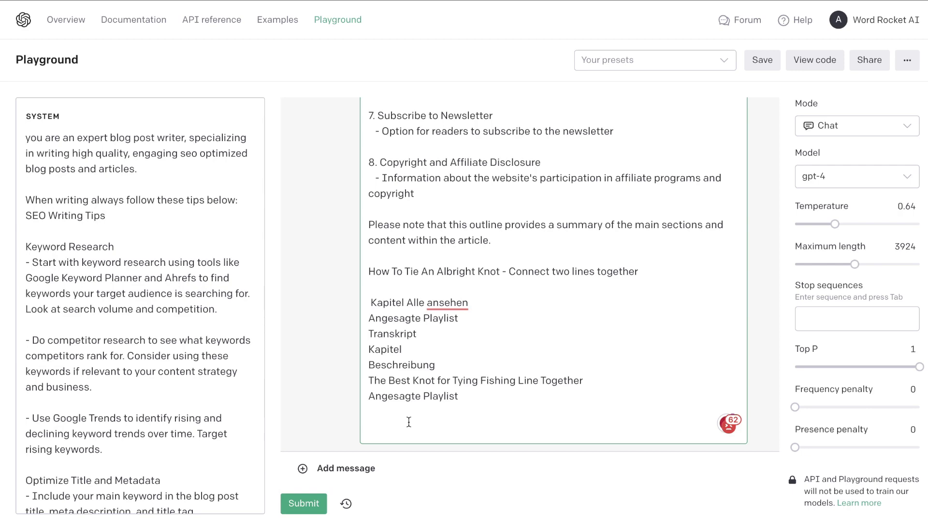
pyautogui.scroll(10, 427, 194)
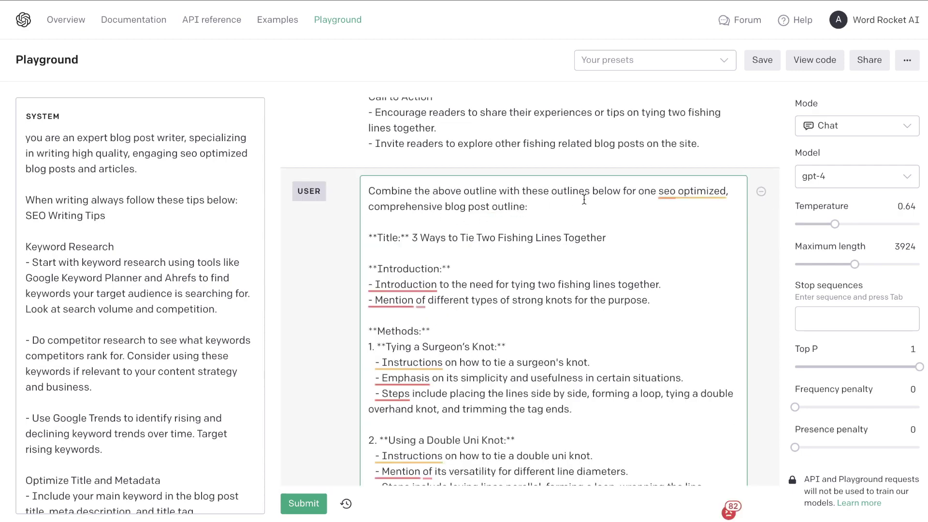
pyautogui.moveTo(666, 191)
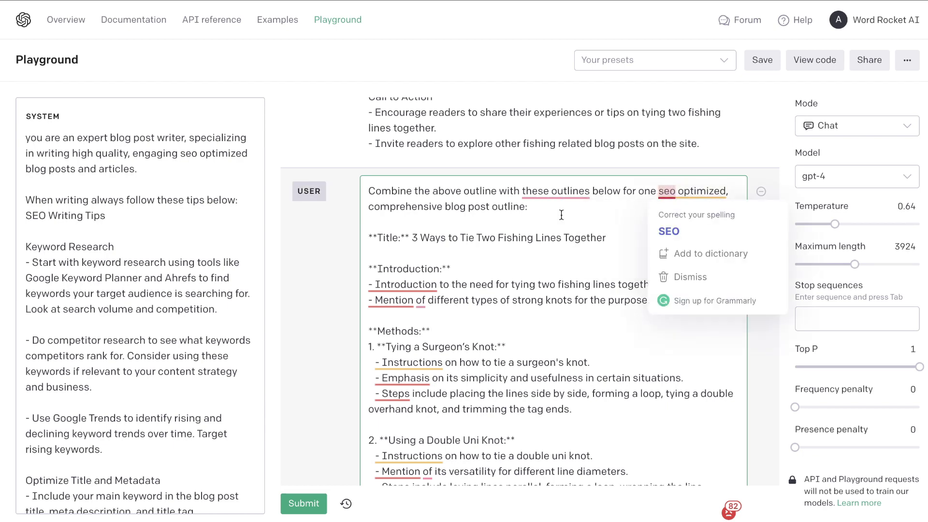
pyautogui.click(546, 214)
pyautogui.scroll(-20, 545, 214)
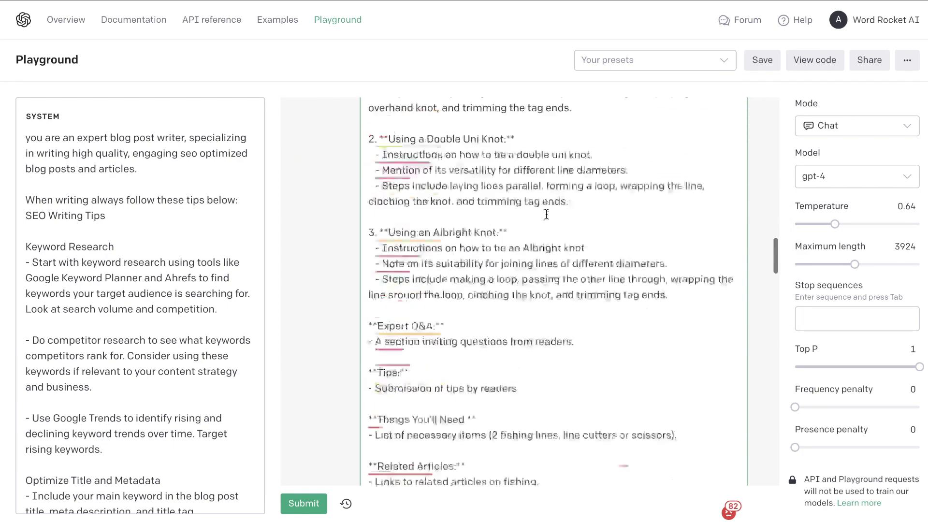
pyautogui.click(303, 503)
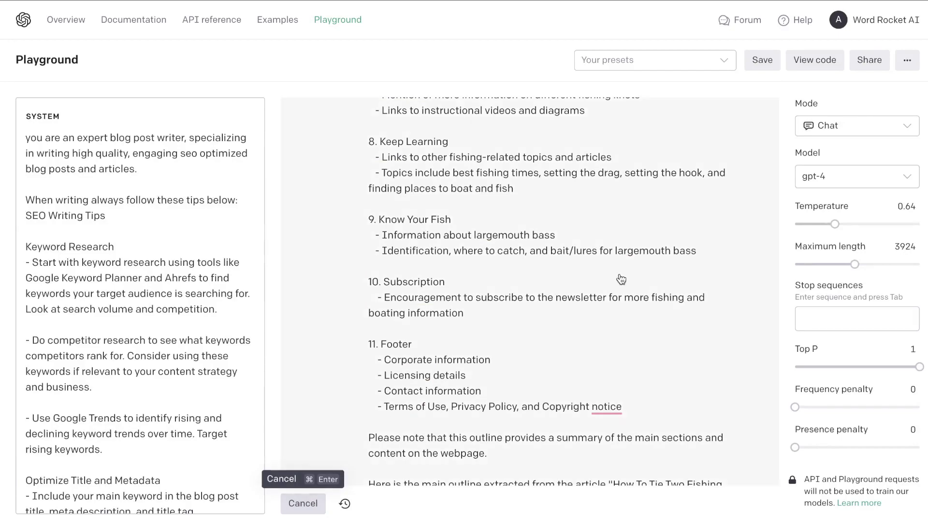
pyautogui.scroll(-10, 616, 244)
pyautogui.scroll(-5, 621, 279)
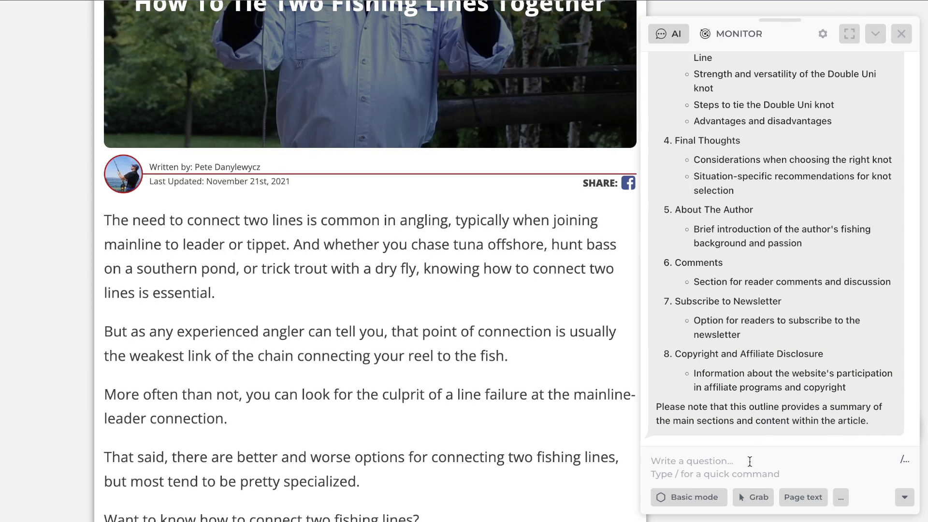
pyautogui.click(794, 497)
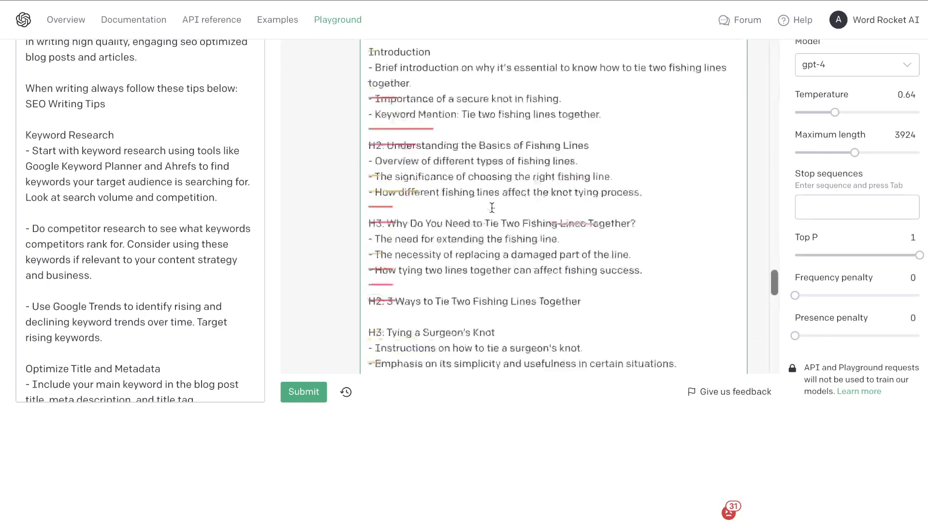
# - Review the generated combined outline in the Playground, from the introduction and knot sections through to the footer
pyautogui.scroll(-5, 492, 208)
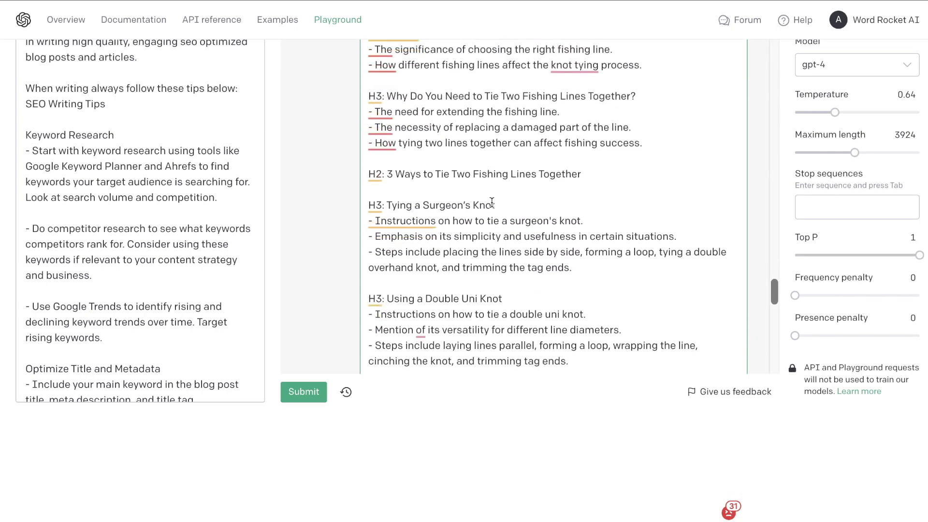
pyautogui.scroll(-7, 492, 202)
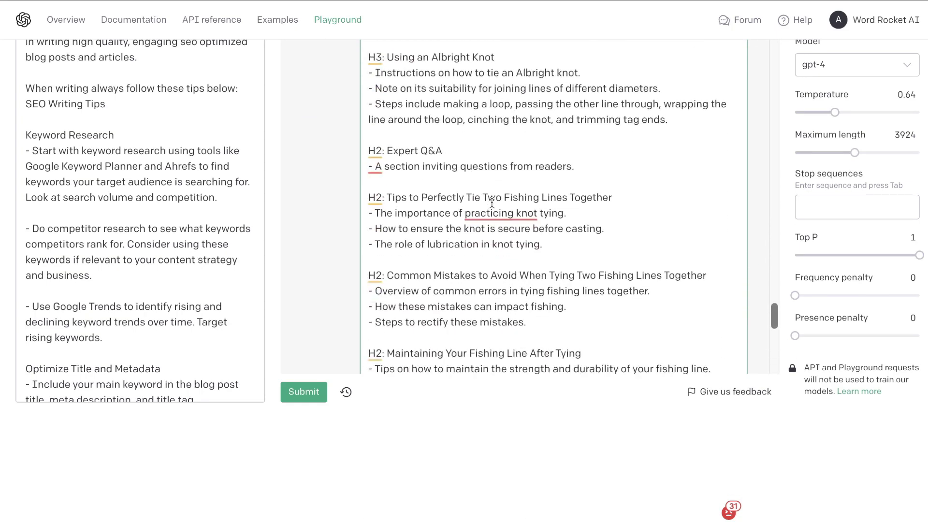
pyautogui.scroll(-5, 492, 201)
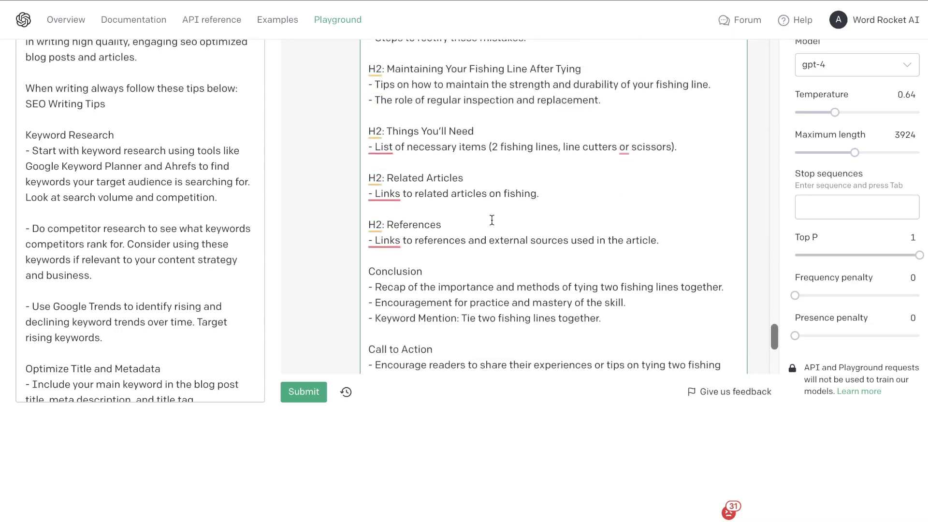
pyautogui.scroll(-1, 492, 220)
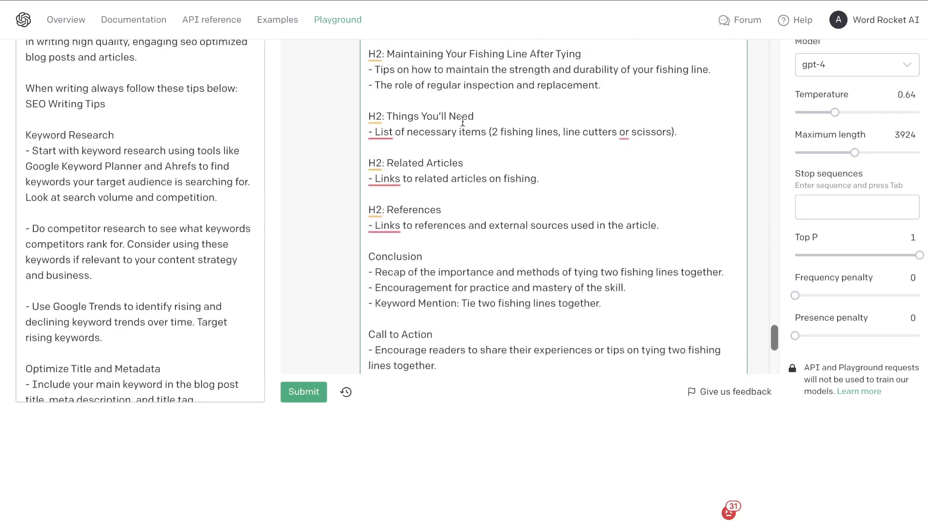
pyautogui.scroll(-3, 483, 133)
pyautogui.scroll(-1, 483, 207)
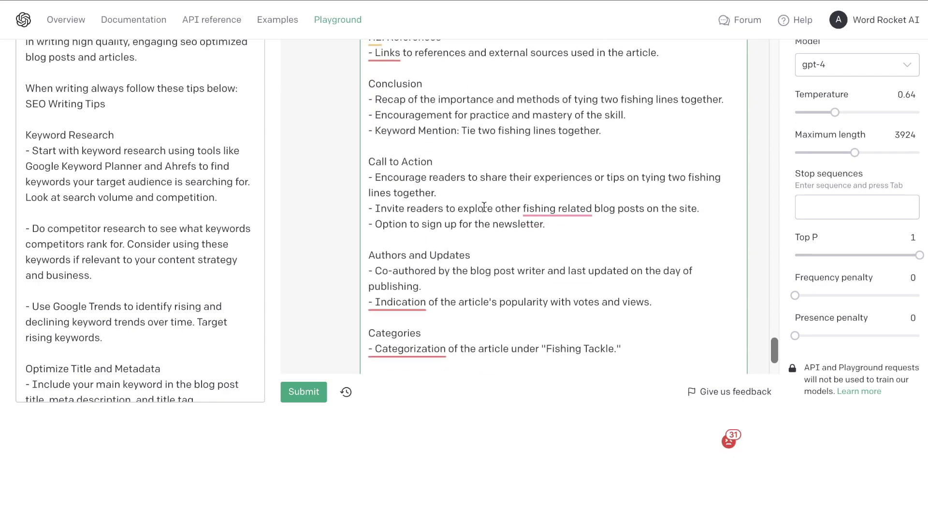
pyautogui.scroll(-2, 483, 207)
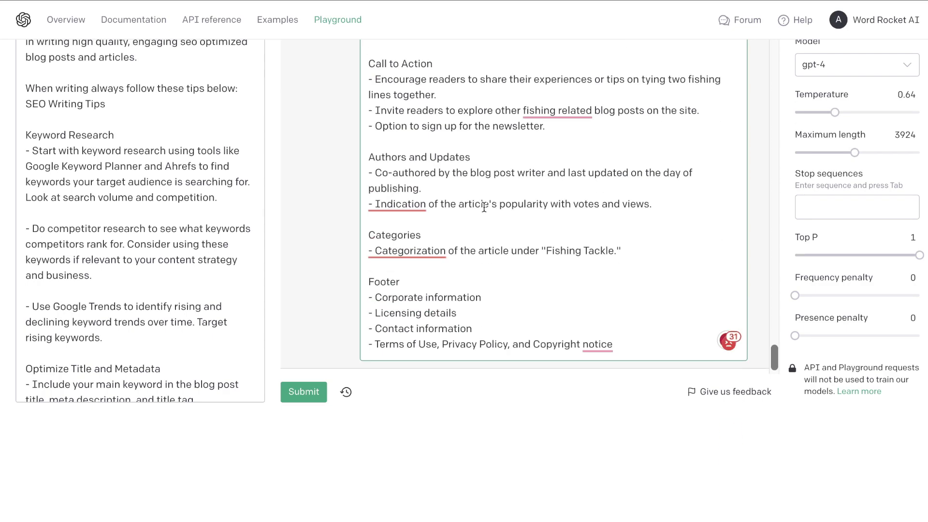
# - Extend the article-writing prompt with the line "here are some keywords to include naturally throughout the article:" and paste the first keyword list below it
pyautogui.scroll(15, 484, 207)
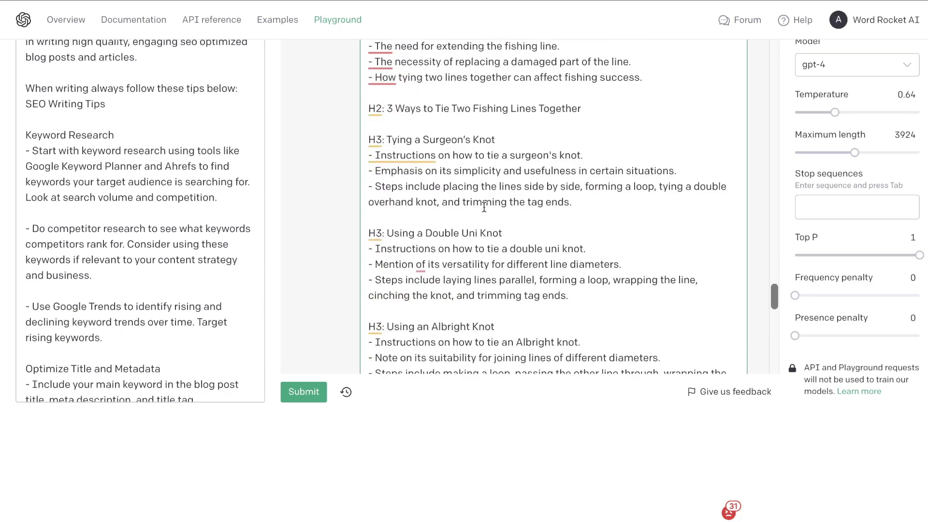
pyautogui.scroll(-15, 483, 207)
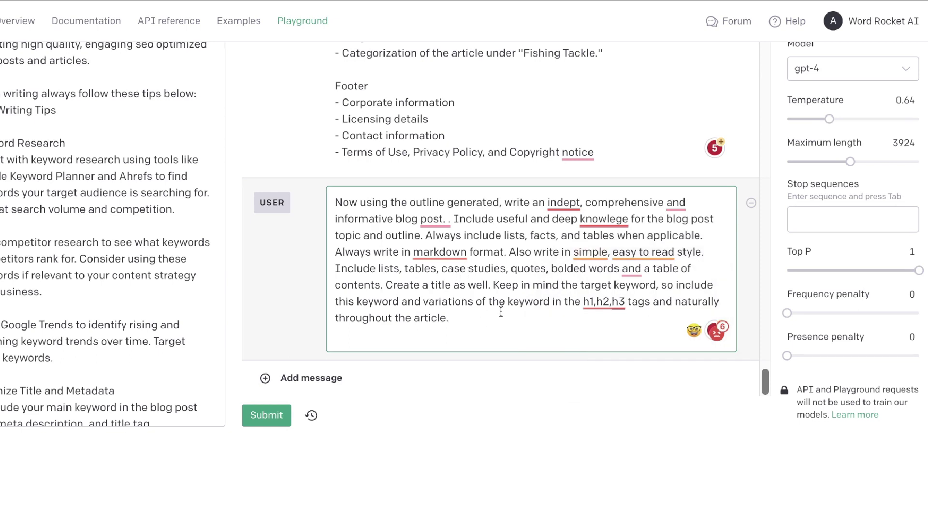
pyautogui.moveTo(583, 303)
pyautogui.press('Return')
pyautogui.press('Return')
pyautogui.write('here are some keywords to include naturally throughout the article:')
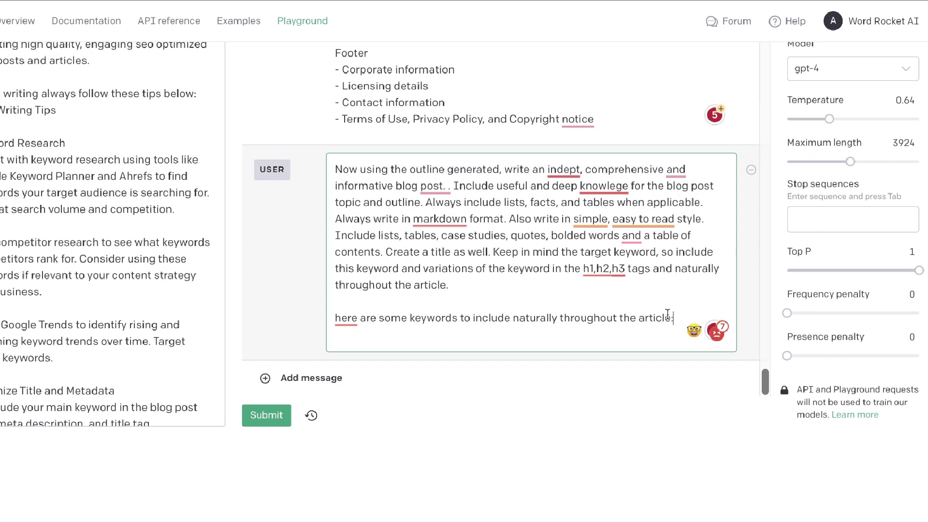
pyautogui.hotkey('ctrl', 'v')
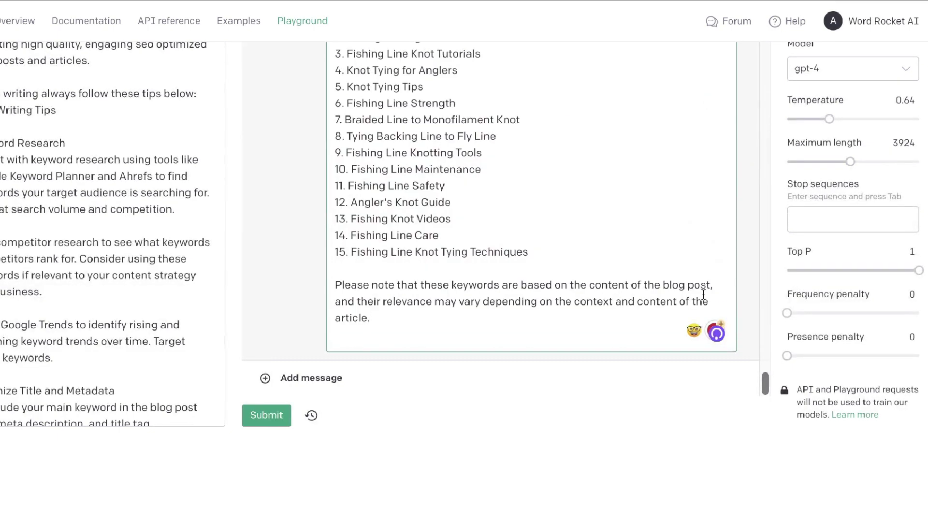
# - Delete the closing "Please note that these keywords" paragraph from each pasted keyword list, adding the second list that ends with "Angler's Guide"
pyautogui.tripleClick(430, 302)
pyautogui.press('BackSpace')
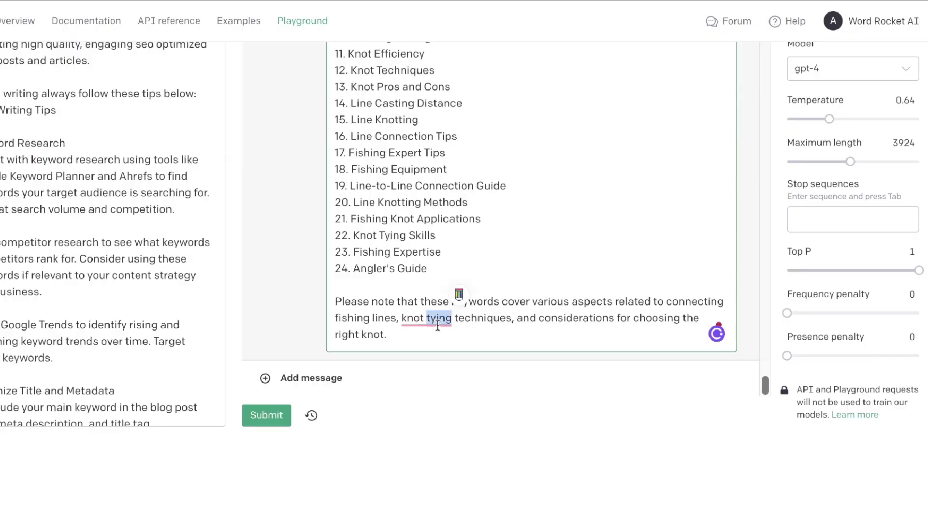
pyautogui.tripleClick(433, 315)
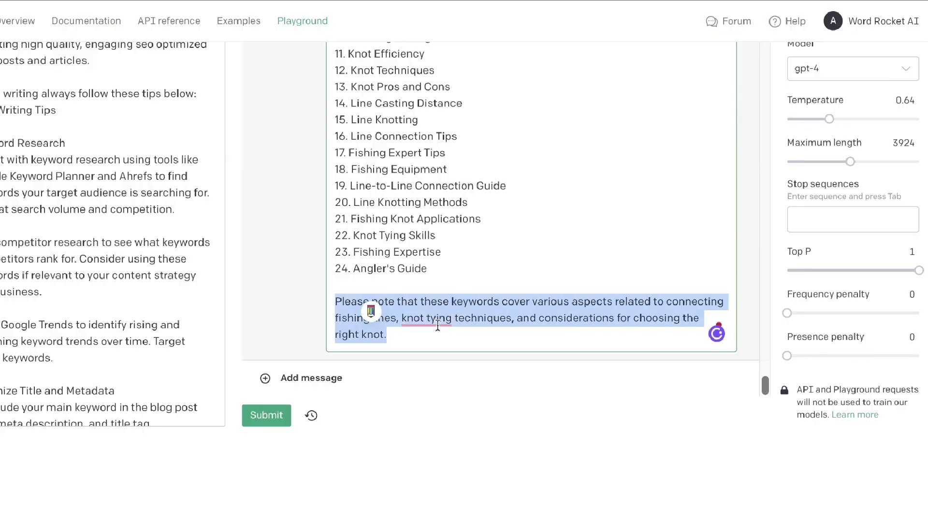
pyautogui.press('BackSpace')
pyautogui.press('BackSpace')
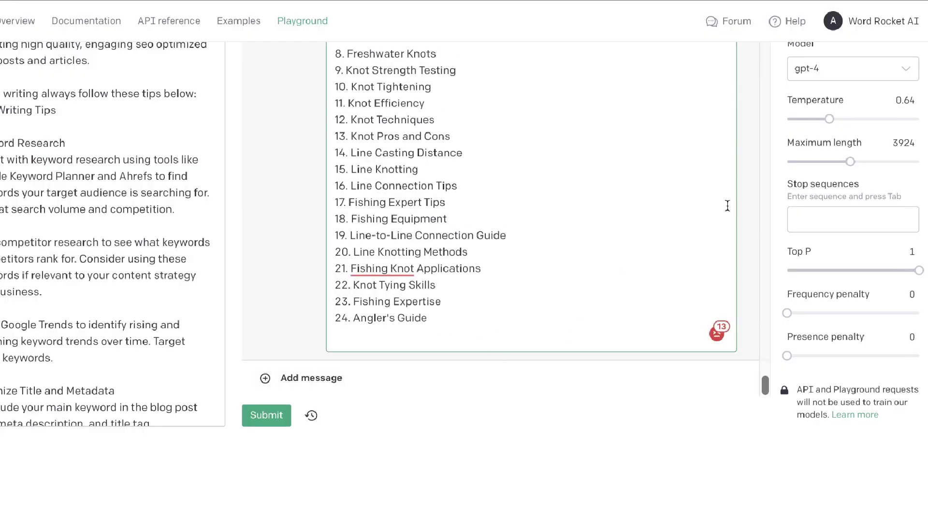
pyautogui.press('Return')
# - Set the maximum length to 2390, check the prompt with its keyword lists, and submit it to generate the article
pyautogui.click(825, 161)
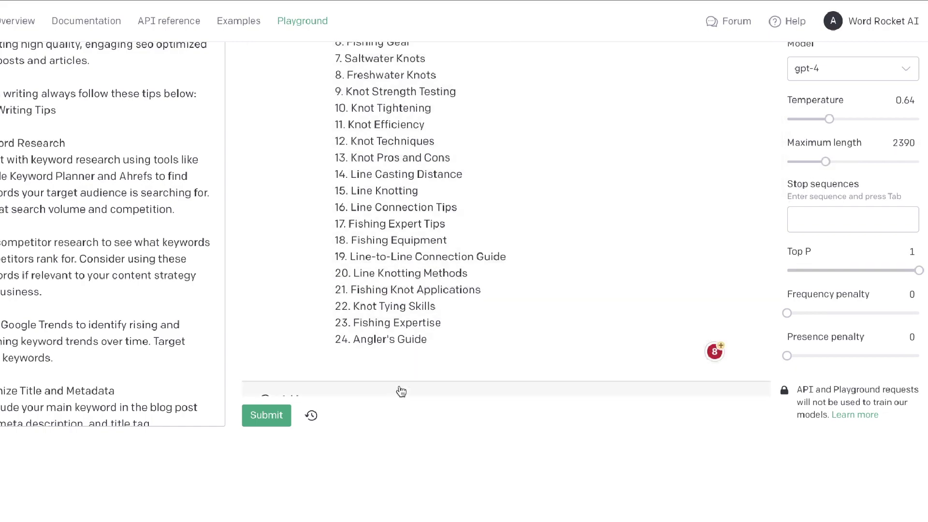
pyautogui.scroll(1, 431, 296)
pyautogui.scroll(15, 431, 295)
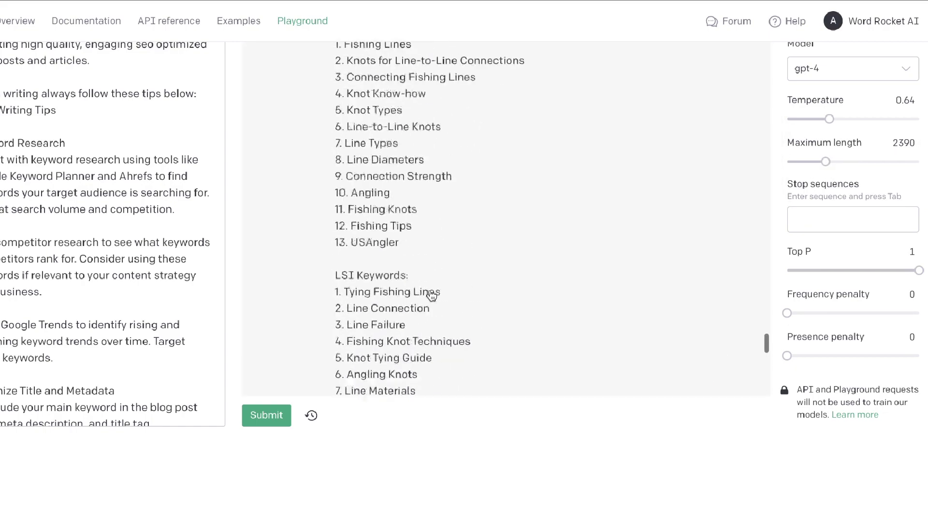
pyautogui.scroll(8, 431, 296)
pyautogui.scroll(-10, 431, 295)
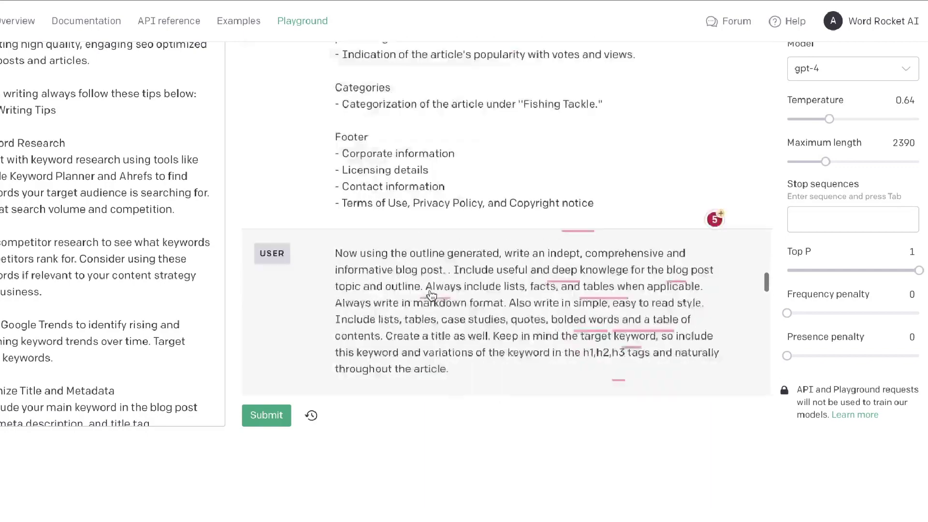
pyautogui.scroll(-5, 431, 296)
pyautogui.hotkey('ctrl', 'Return')
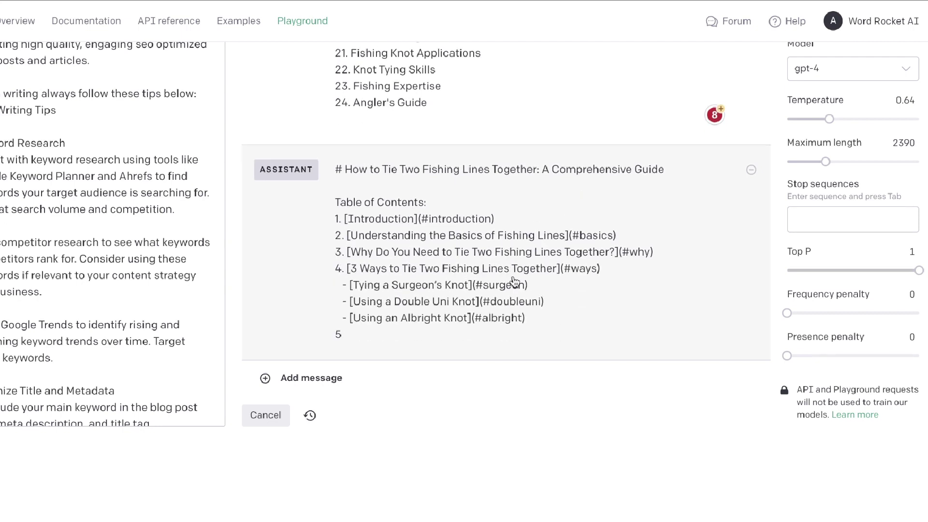
# - Select the generated article's body from the introduction to the end, run a command on the selection, and clear it
pyautogui.moveTo(394, 371); pyautogui.dragTo(609, 263)
pyautogui.scroll(15, 613, 269)
pyautogui.scroll(10, 611, 264)
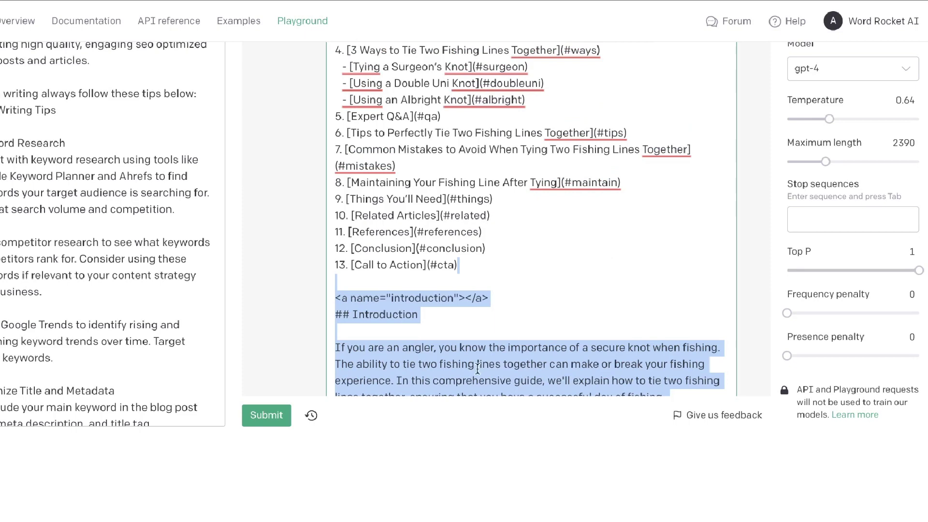
pyautogui.rightClick(481, 347)
pyautogui.click(538, 481)
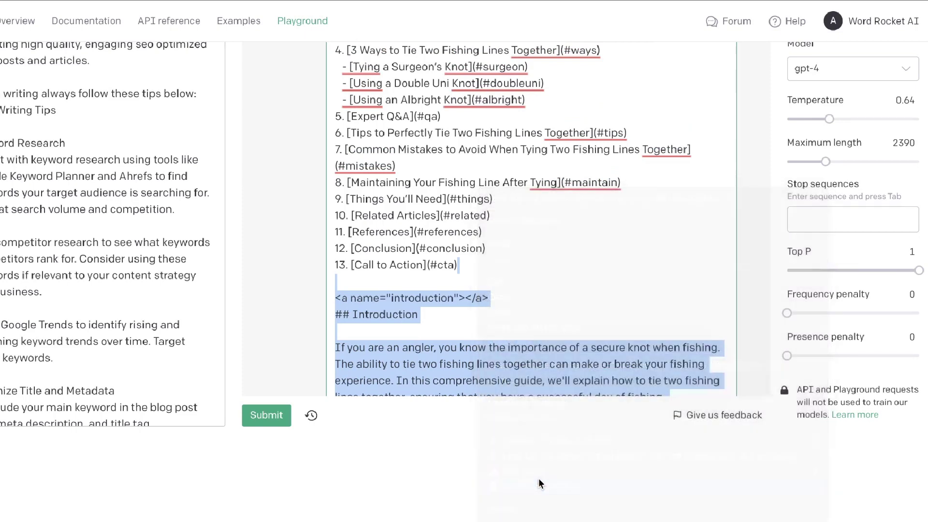
pyautogui.press('Return')
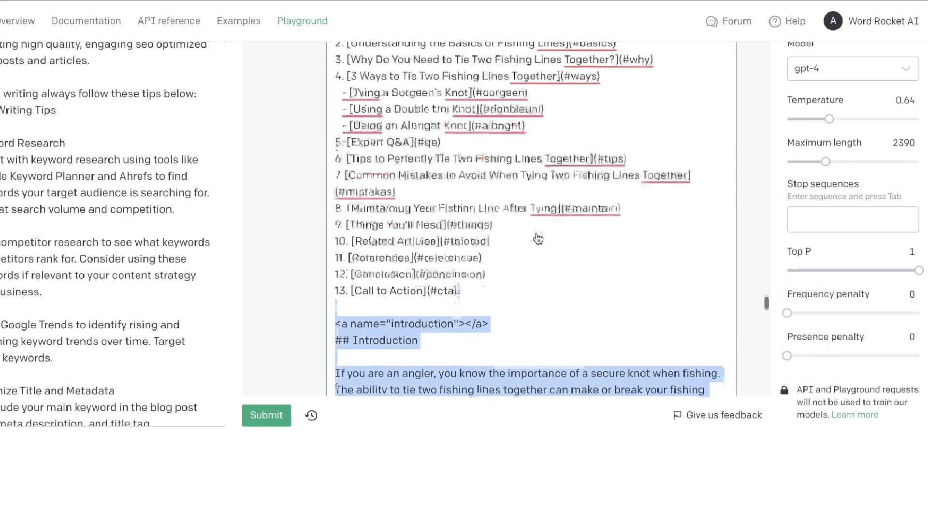
pyautogui.click(535, 167)
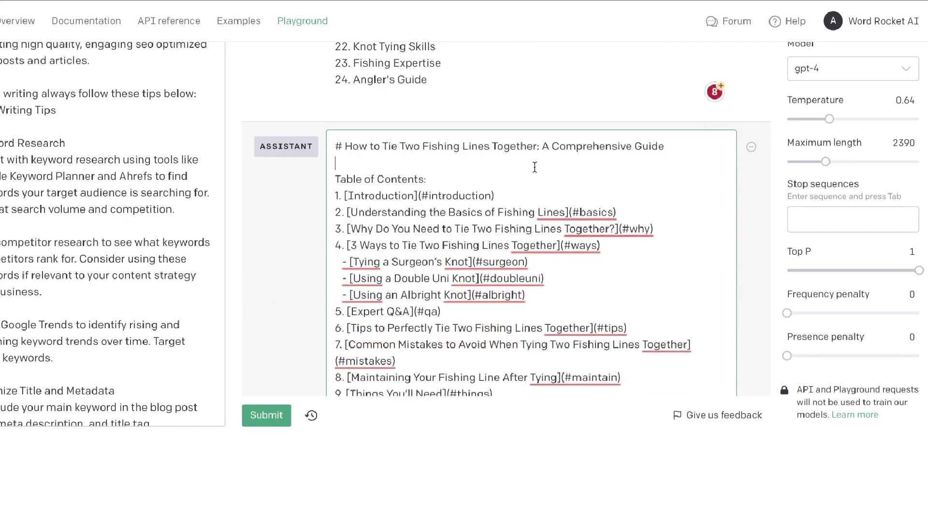
# - Add the user message "now expand this article, keeping the same format, style of writing just inlcude more relevant information, tips, and examples related to the blog topic"
pyautogui.scroll(-12, 534, 166)
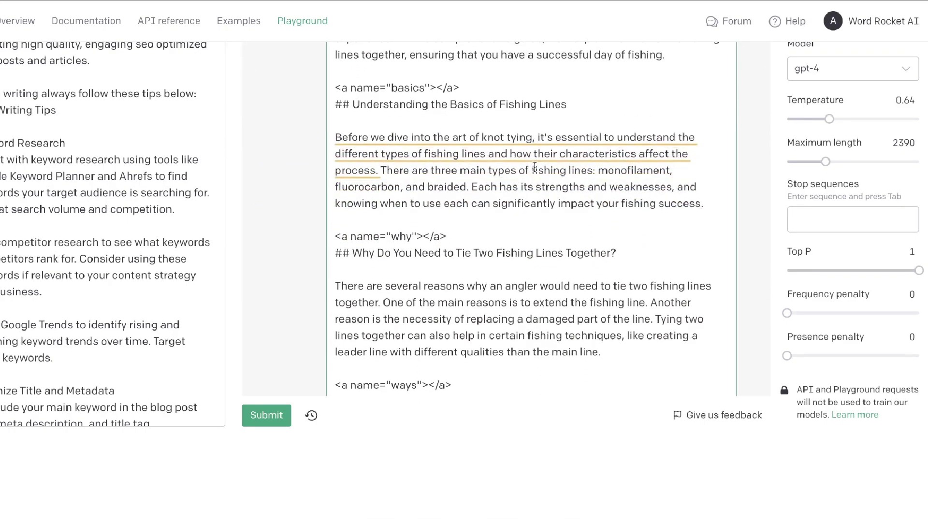
pyautogui.scroll(-20, 535, 167)
pyautogui.scroll(-4, 535, 167)
pyautogui.click(432, 388)
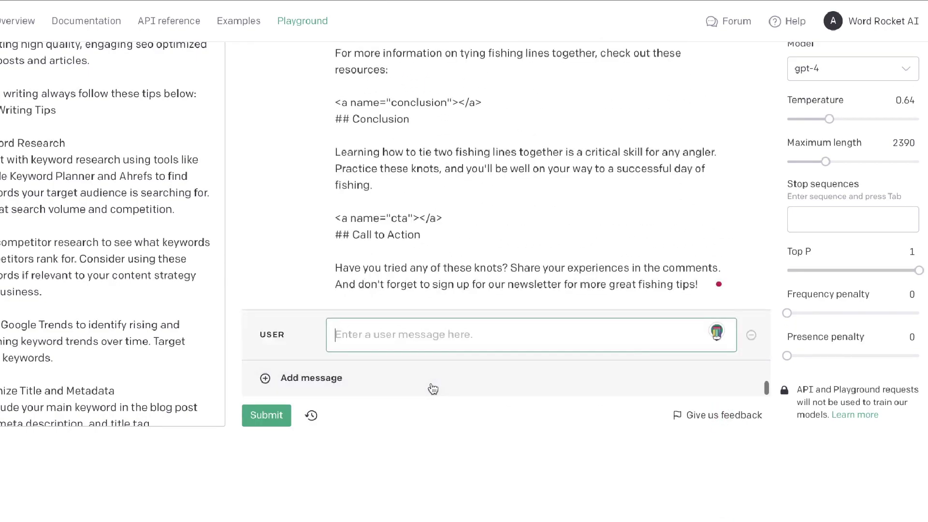
pyautogui.hotkey('ctrl', 'v')
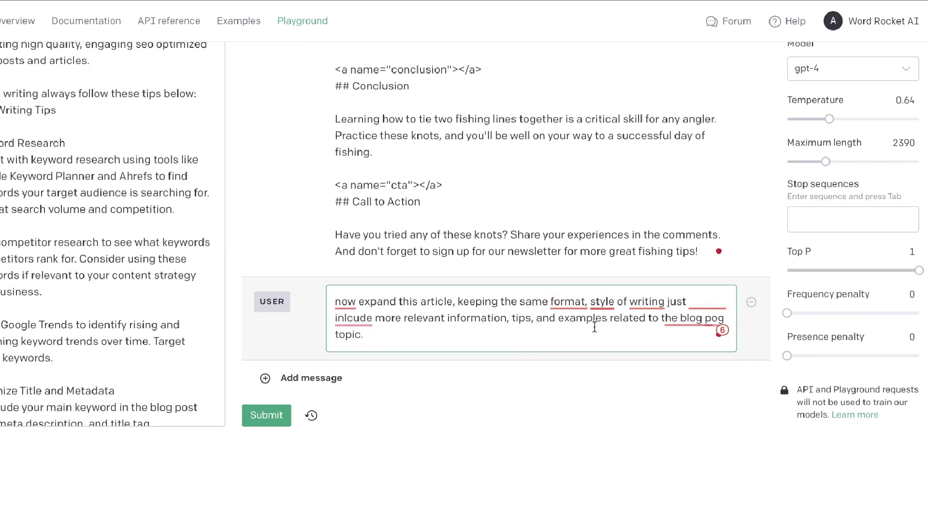
pyautogui.moveTo(692, 324)
pyautogui.click(598, 370)
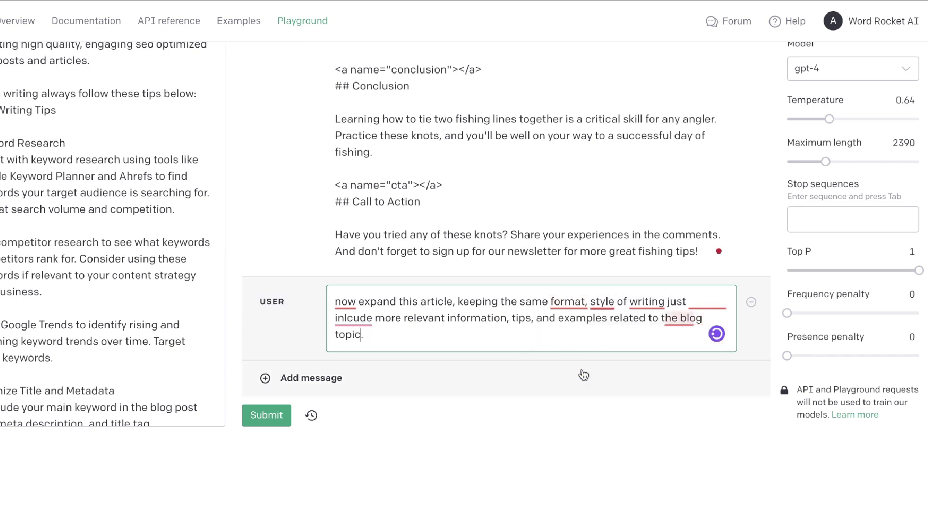
# - Submit the expansion request using the gpt-3.5-turbo-16k model with a maximum length of 7339
pyautogui.scroll(1, 838, 87)
pyautogui.click(837, 86)
pyautogui.click(812, 156)
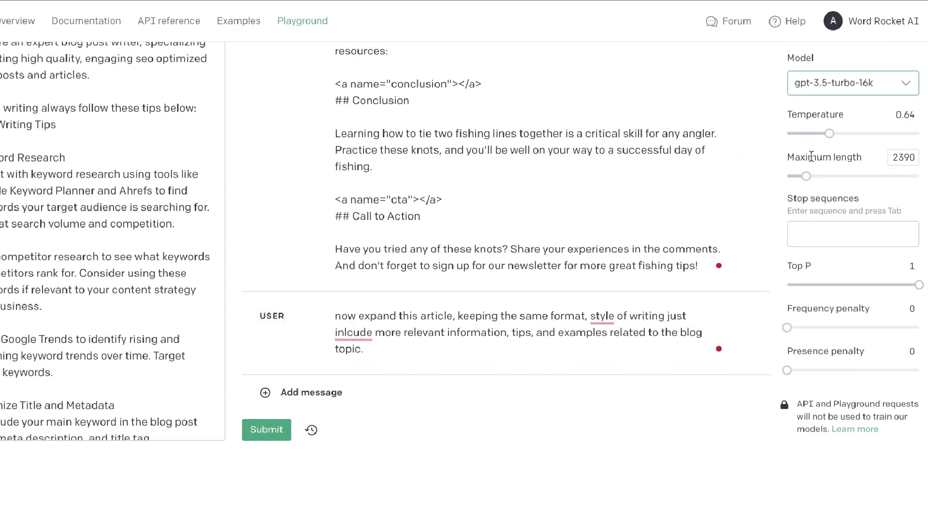
pyautogui.scroll(1, 818, 122)
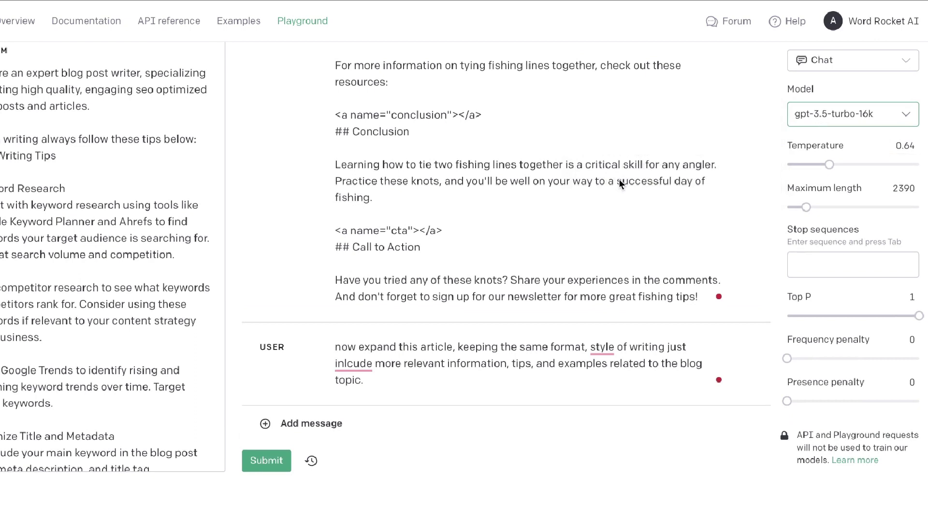
pyautogui.scroll(1, 620, 213)
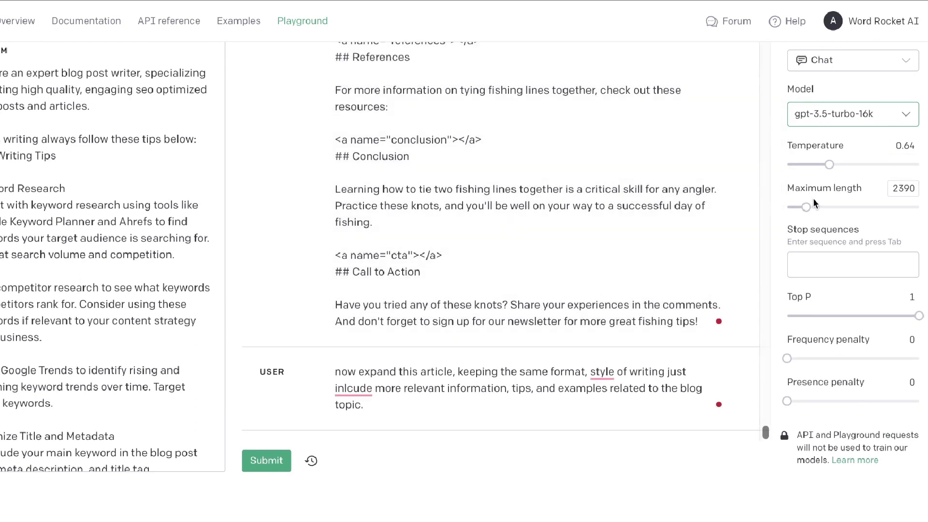
pyautogui.moveTo(805, 206); pyautogui.dragTo(845, 204)
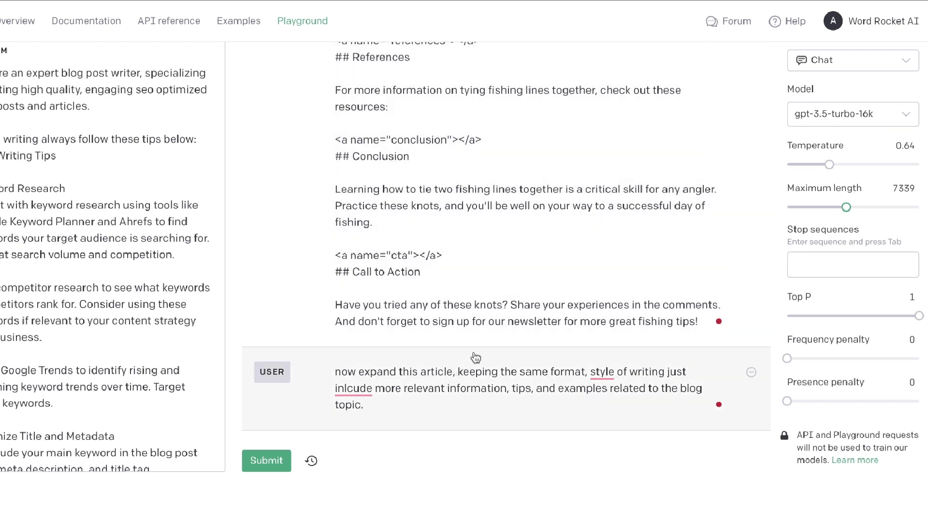
pyautogui.click(280, 456)
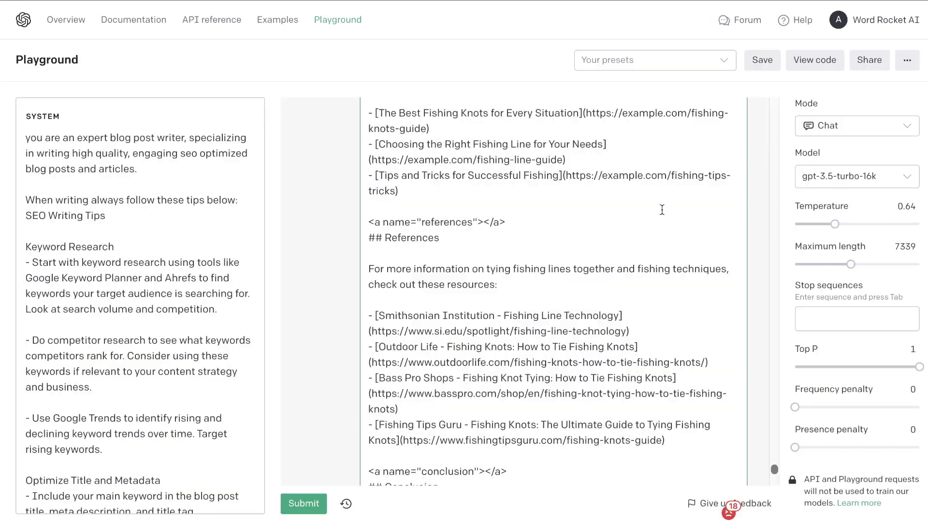
# - Review the expanded fishing-line article from its references back through the knot instructions to the table of contents and line-type descriptions
pyautogui.scroll(15, 662, 210)
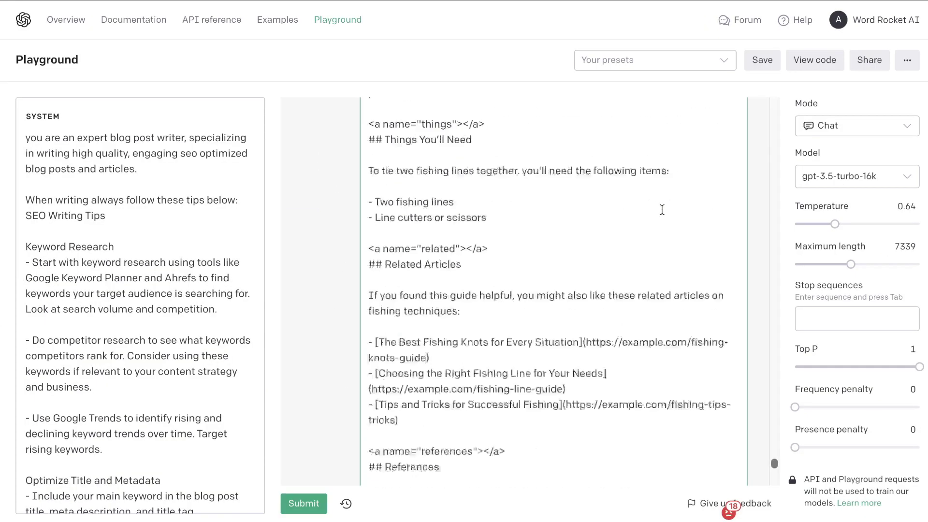
pyautogui.scroll(10, 662, 210)
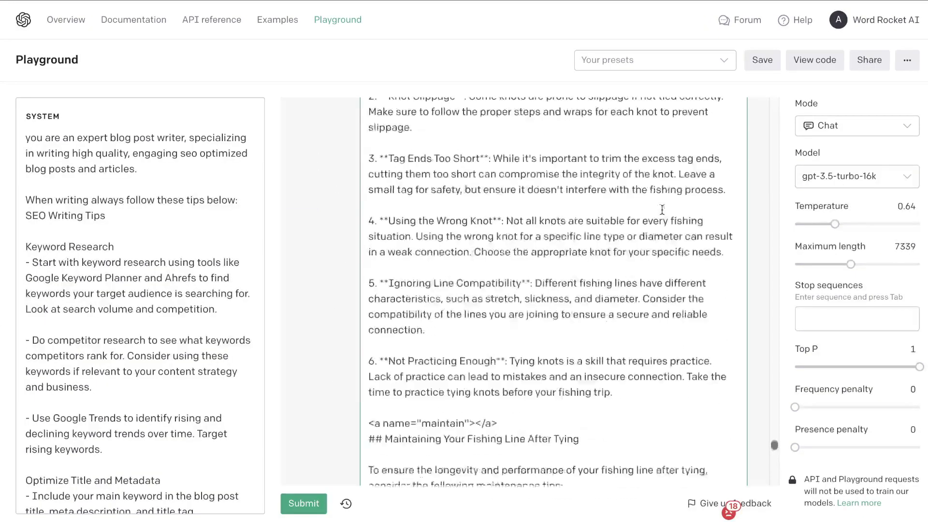
pyautogui.scroll(15, 662, 209)
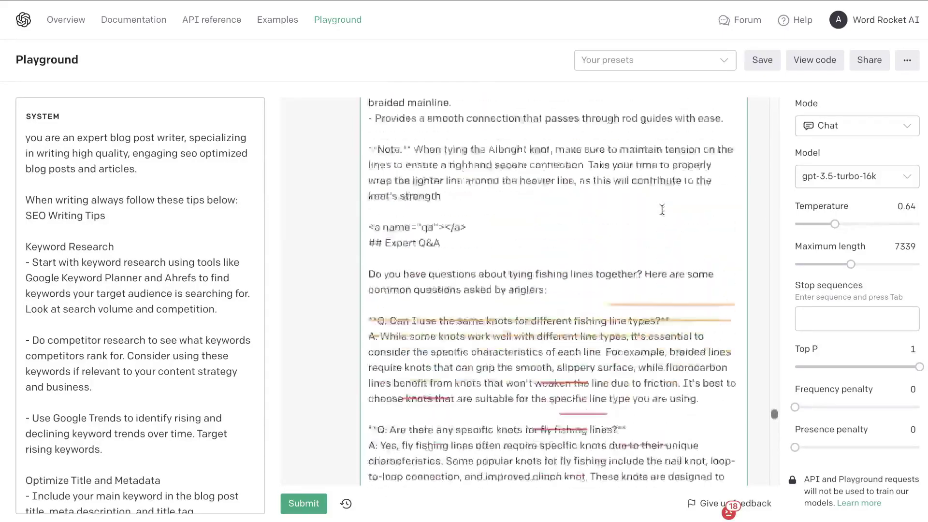
pyautogui.scroll(15, 662, 210)
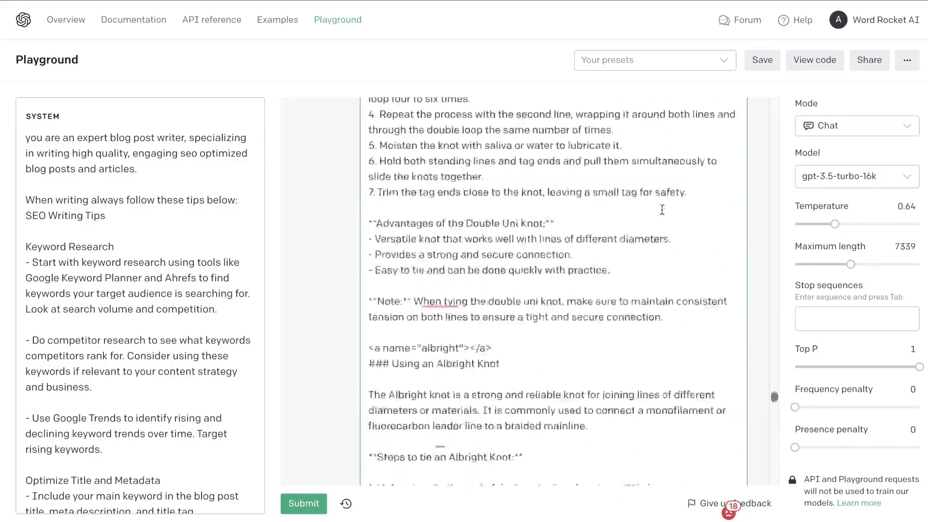
pyautogui.scroll(15, 662, 209)
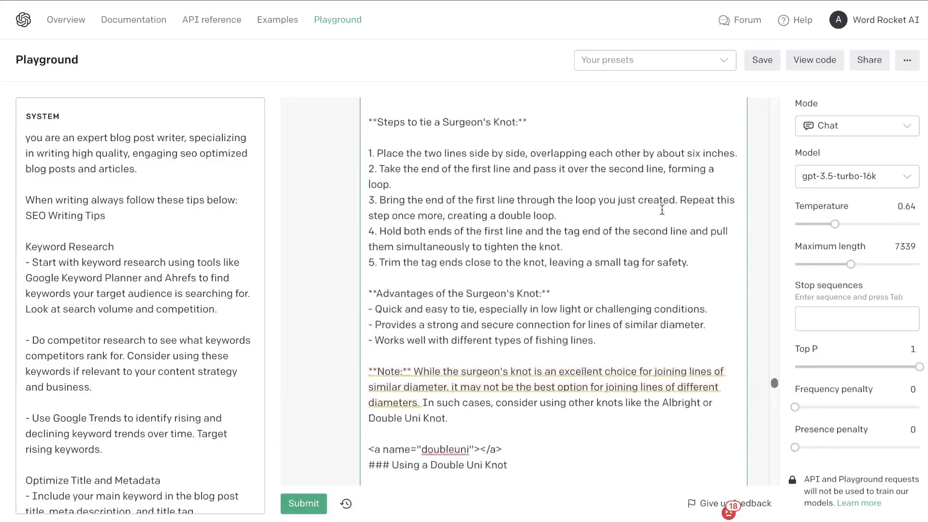
pyautogui.scroll(15, 662, 209)
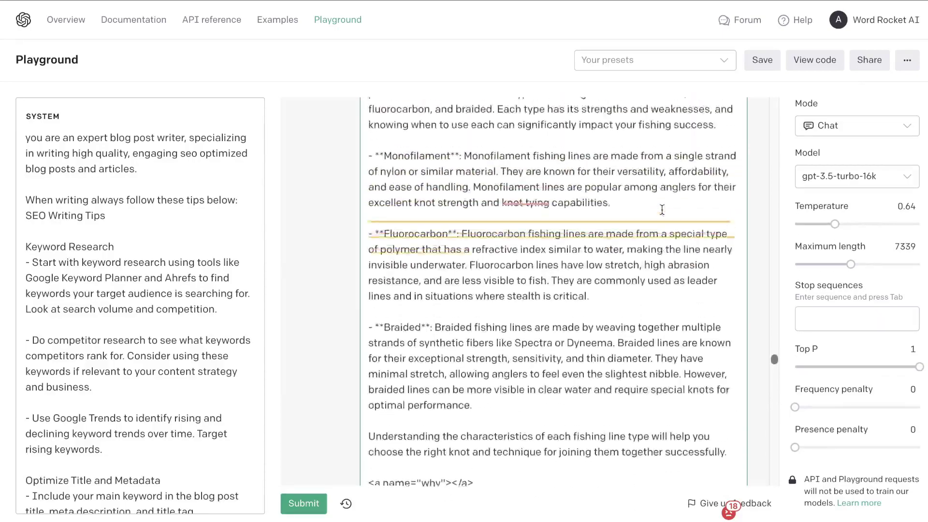
pyautogui.scroll(5, 661, 209)
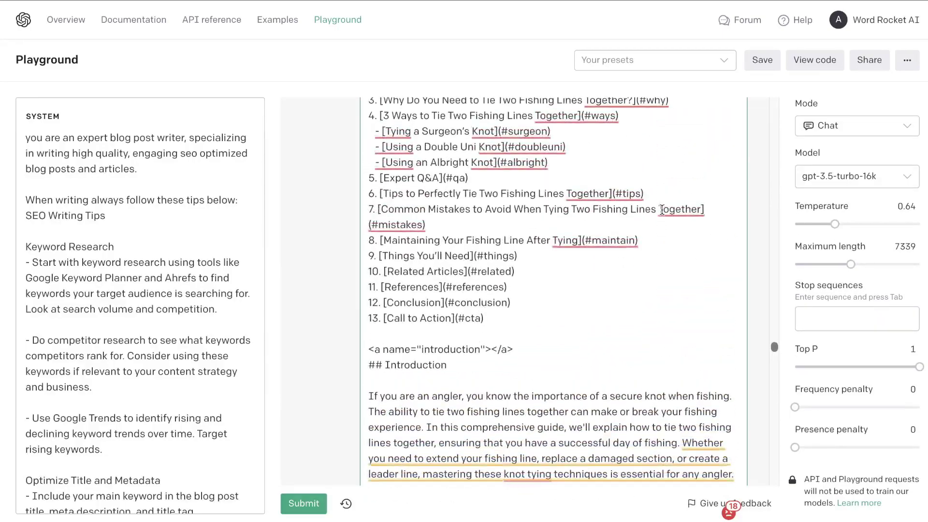
pyautogui.scroll(8, 661, 209)
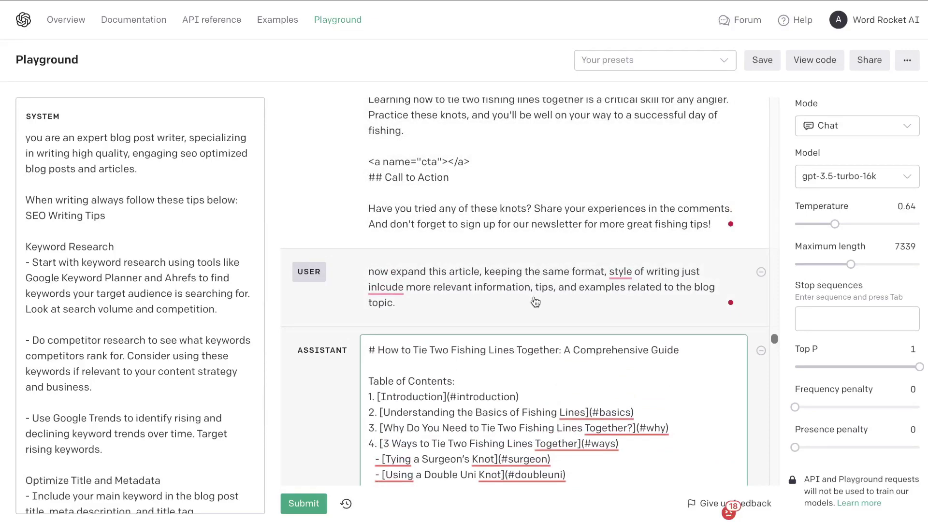
pyautogui.scroll(-6, 535, 302)
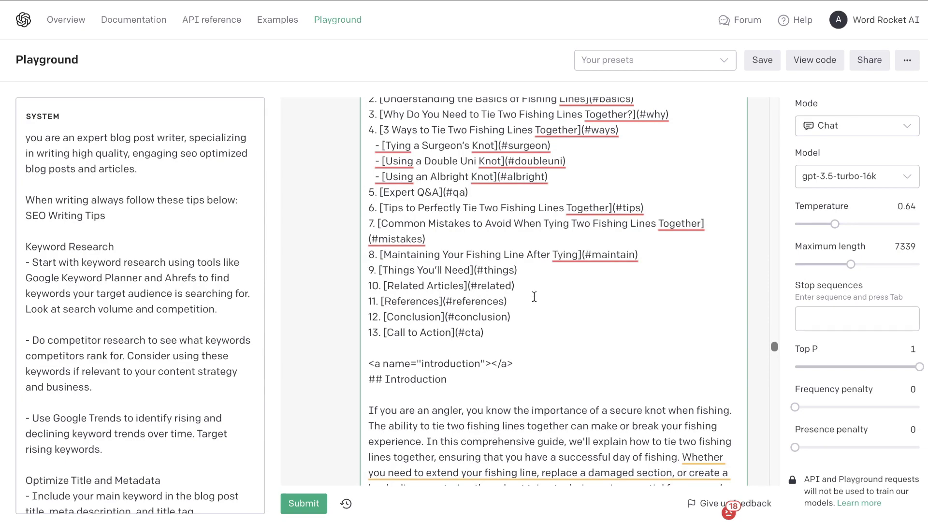
pyautogui.scroll(-9, 534, 297)
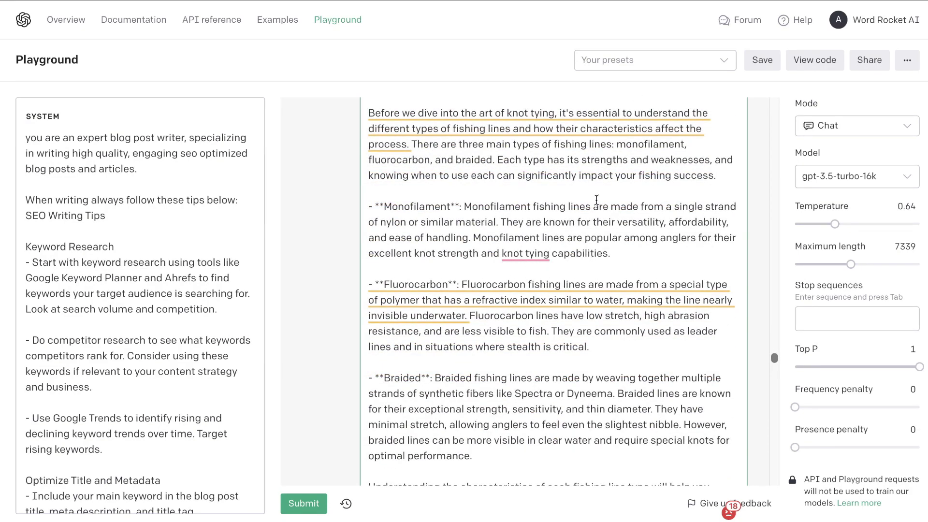
pyautogui.scroll(-1, 596, 199)
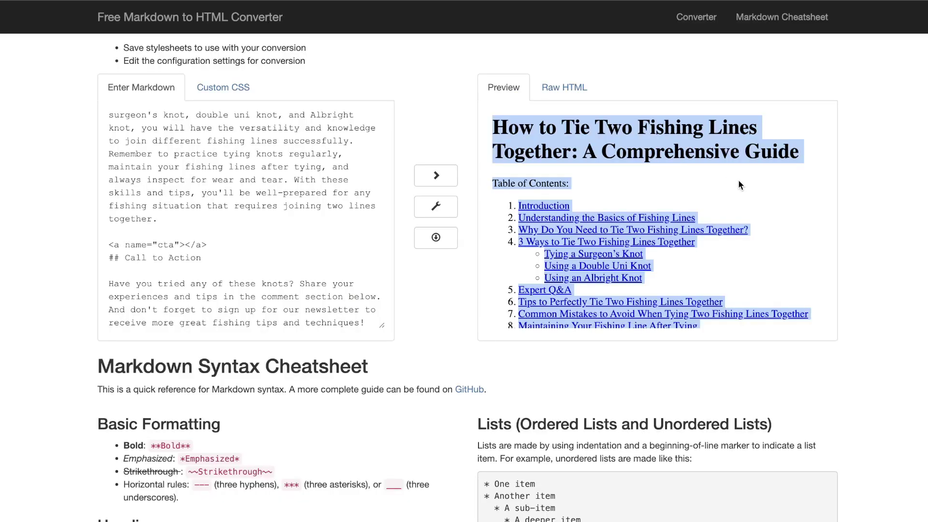
# - Count the words of the selected article in the Markdown converter's HTML preview and dismiss the count
pyautogui.scroll(-1, 738, 183)
pyautogui.press('super+shift+w')
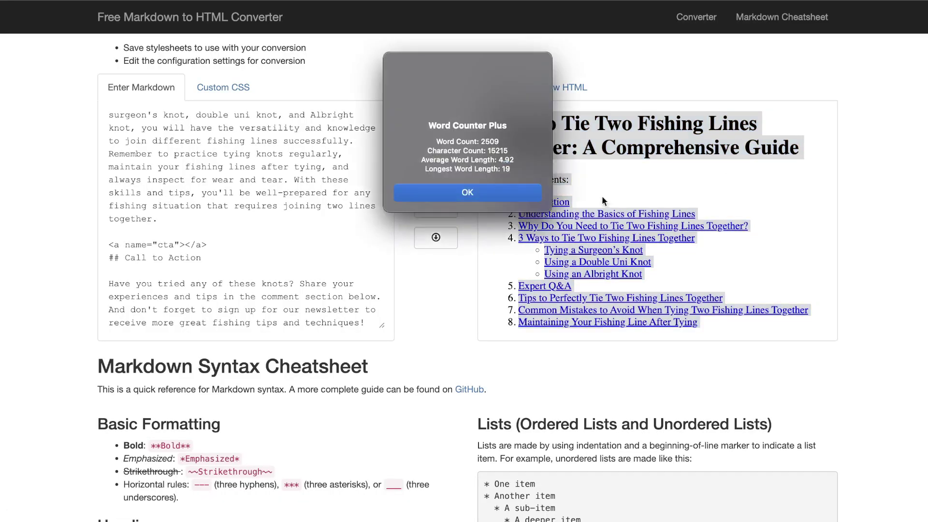
pyautogui.click(531, 195)
# - Read through the converted fishing-line article in the HTML preview from its table of contents downward
pyautogui.scroll(-2, 790, 217)
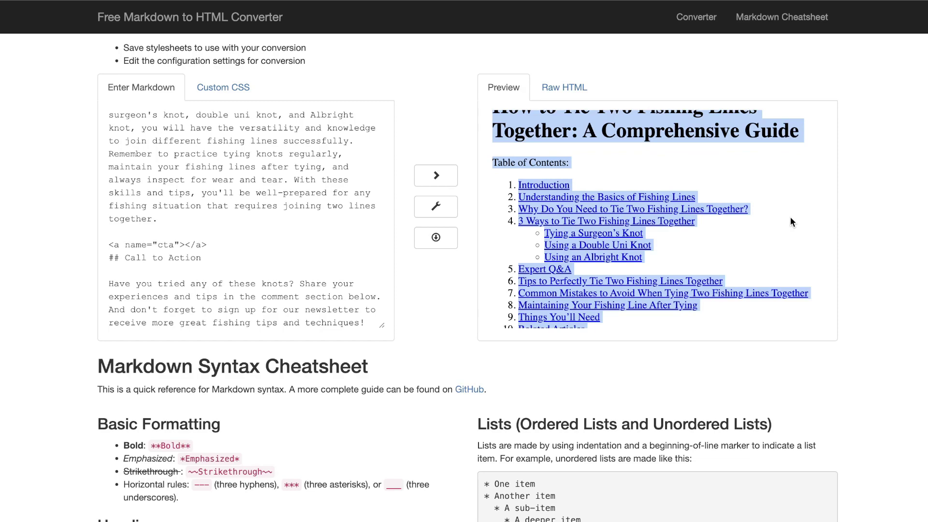
pyautogui.scroll(-5, 790, 218)
pyautogui.scroll(-10, 791, 223)
pyautogui.scroll(-10, 791, 224)
pyautogui.scroll(-10, 792, 226)
pyautogui.scroll(-10, 792, 225)
pyautogui.scroll(-10, 791, 221)
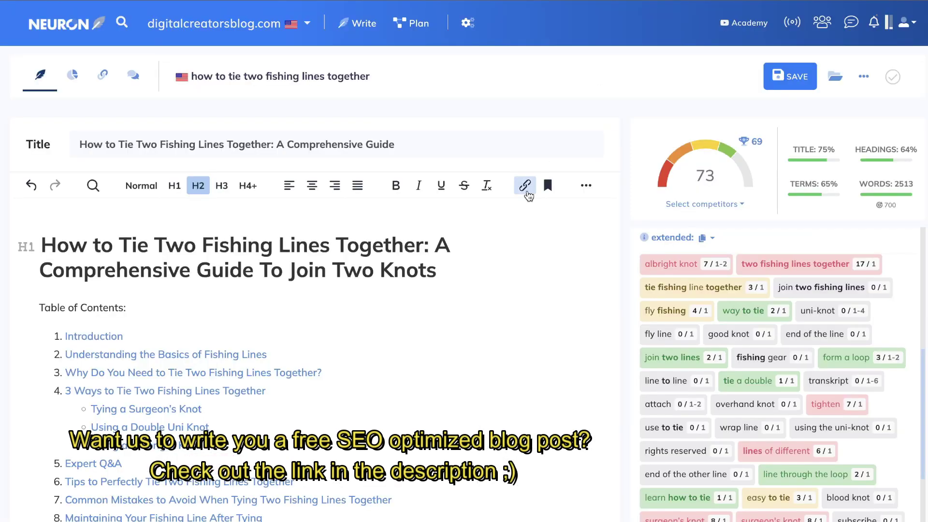
# - Inspect the article's title and meta description in the Neuron editor and compare them with the generated ones at the end of the Playground conversation
pyautogui.scroll(-2, 526, 193)
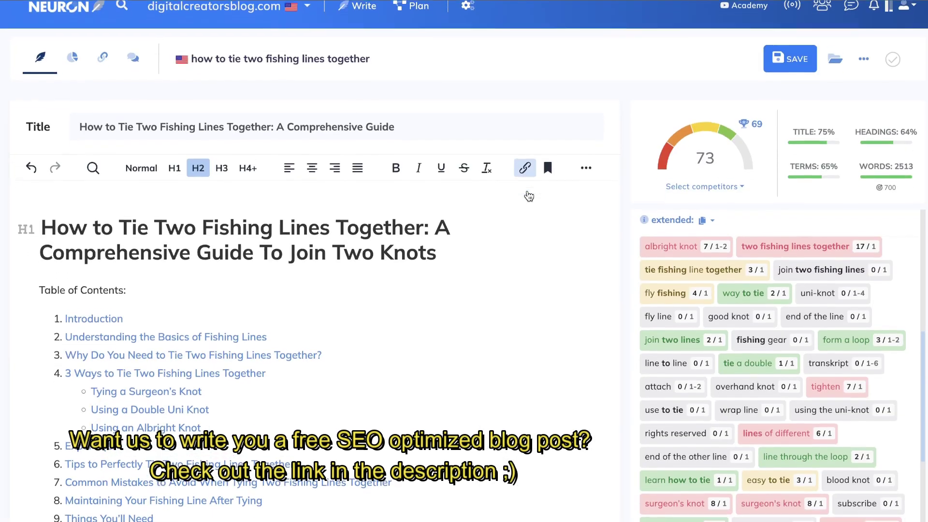
pyautogui.scroll(-1, 527, 191)
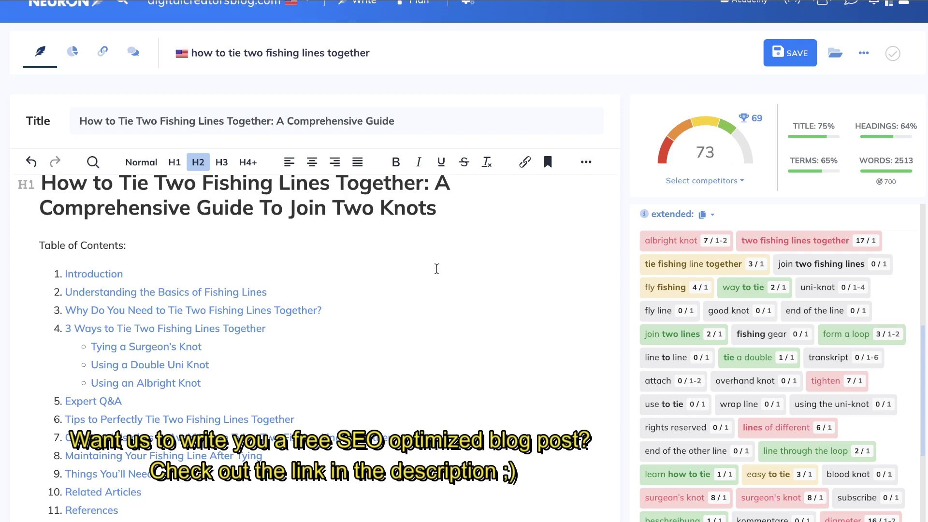
pyautogui.scroll(1, 436, 268)
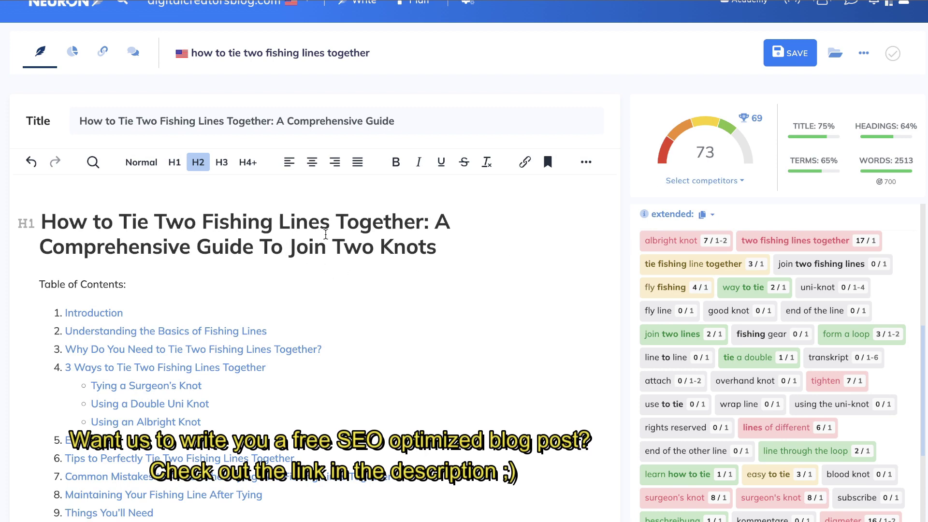
pyautogui.click(278, 121)
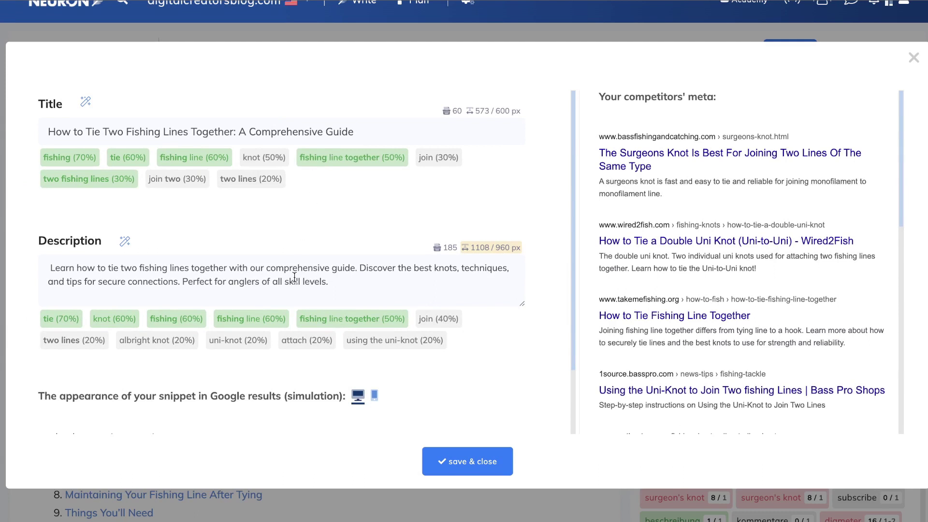
pyautogui.click(913, 57)
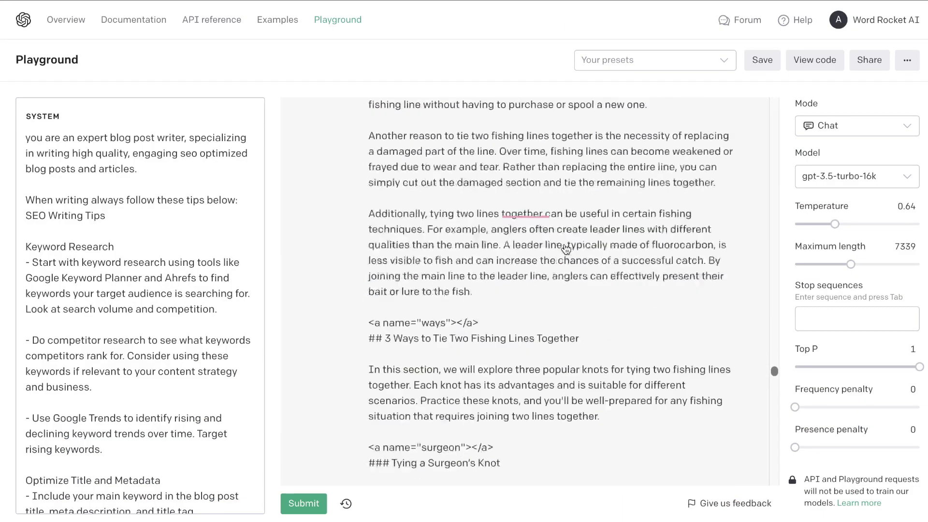
pyautogui.scroll(-15, 565, 249)
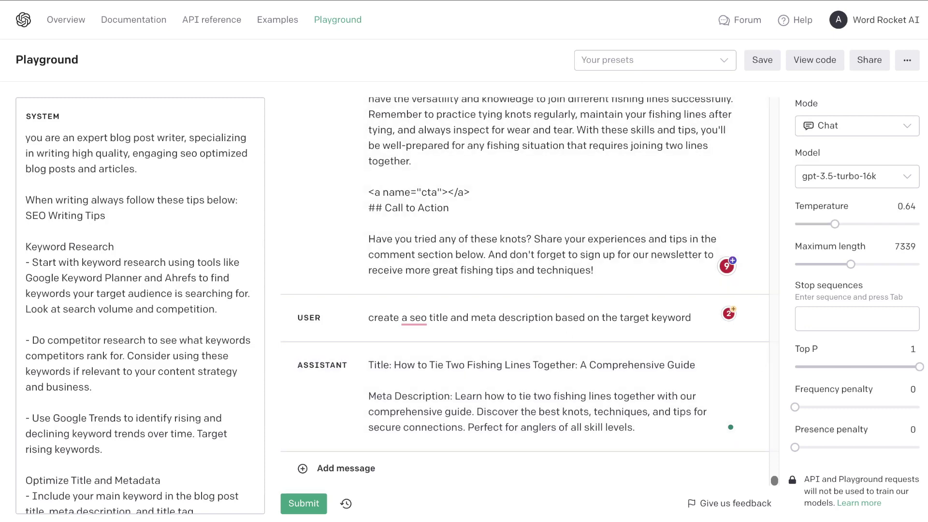
# - Return to the Neuron editor, display the suggested terms for headings, and check the article's content score
pyautogui.hotkey('ctrl', 'Tab')
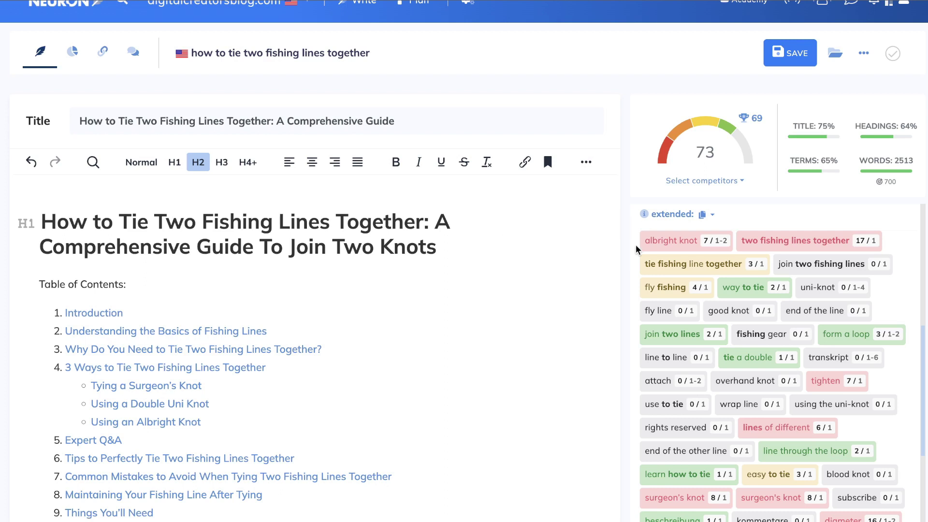
pyautogui.scroll(7, 703, 215)
pyautogui.click(695, 301)
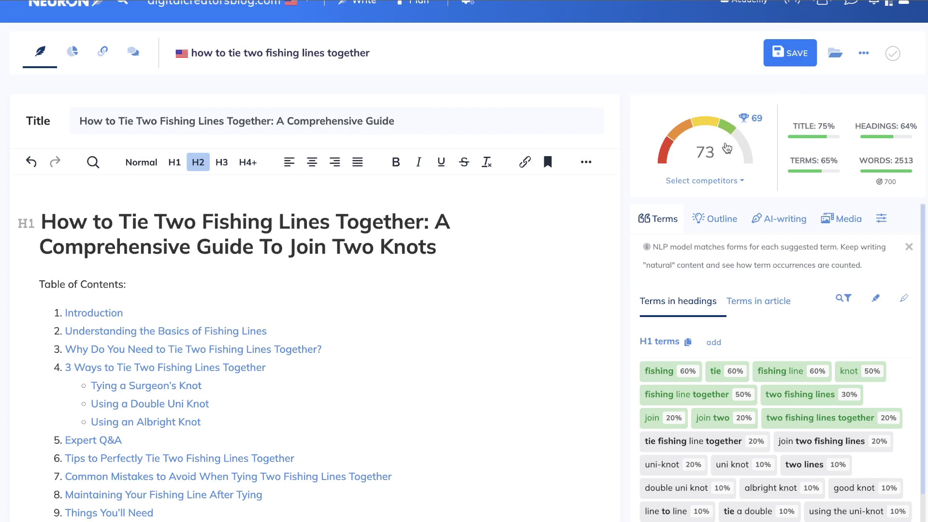
pyautogui.moveTo(752, 124)
# - Review the optimized article from its H1 heading and table of contents through the knot sections to Expert Q&A, returning to the beginning
pyautogui.scroll(-1, 477, 252)
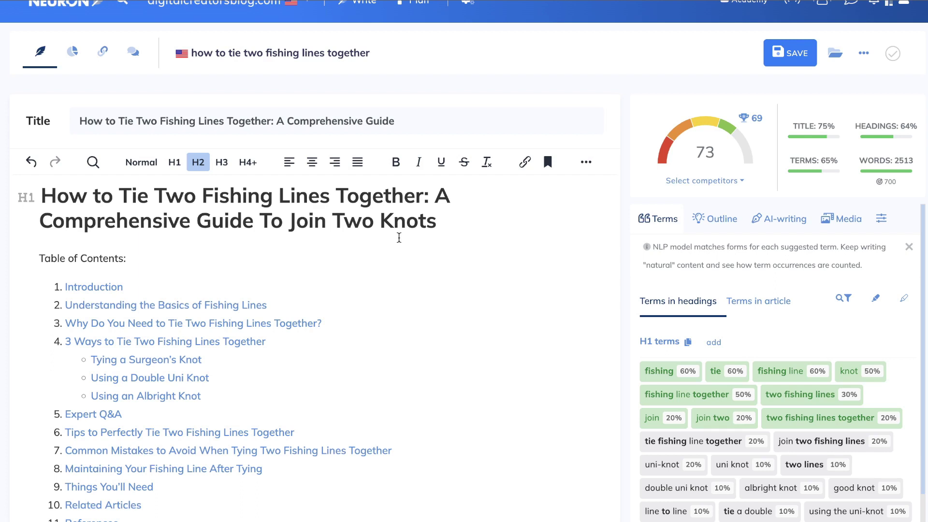
pyautogui.scroll(-5, 398, 237)
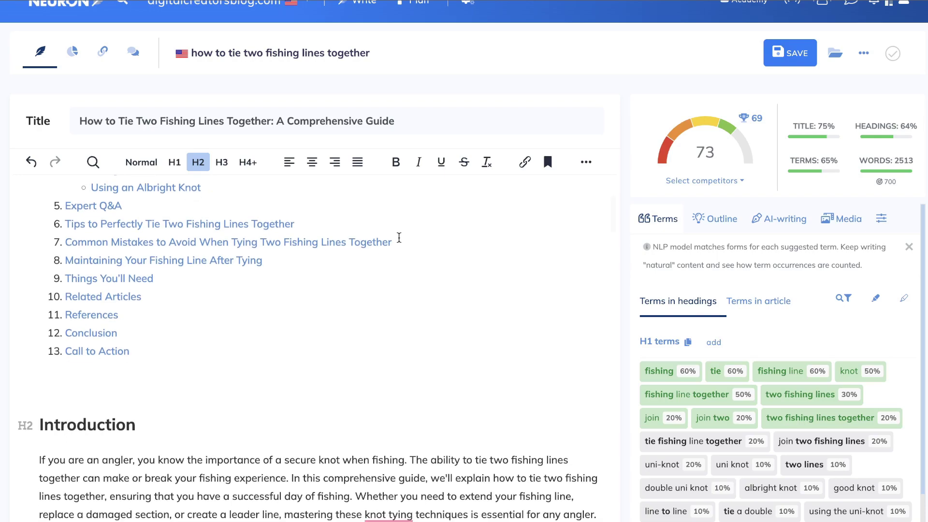
pyautogui.scroll(-6, 398, 237)
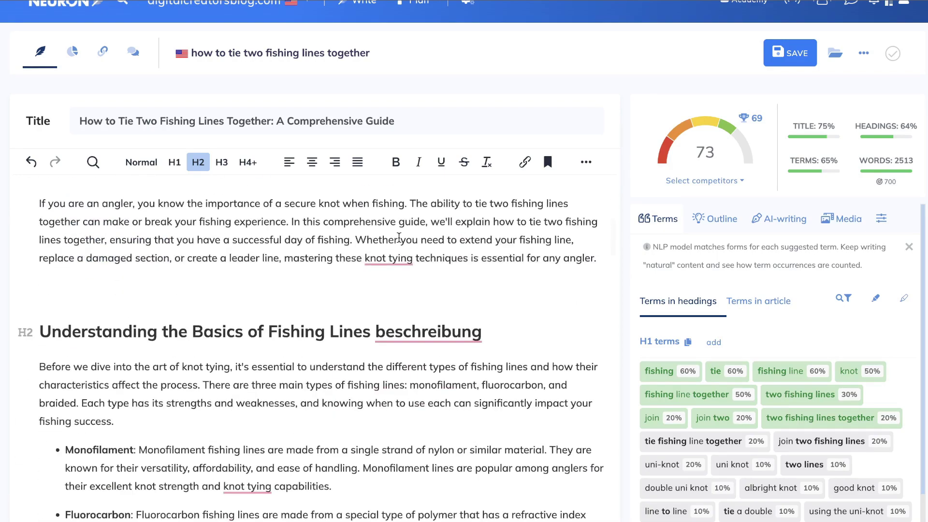
pyautogui.scroll(-20, 399, 237)
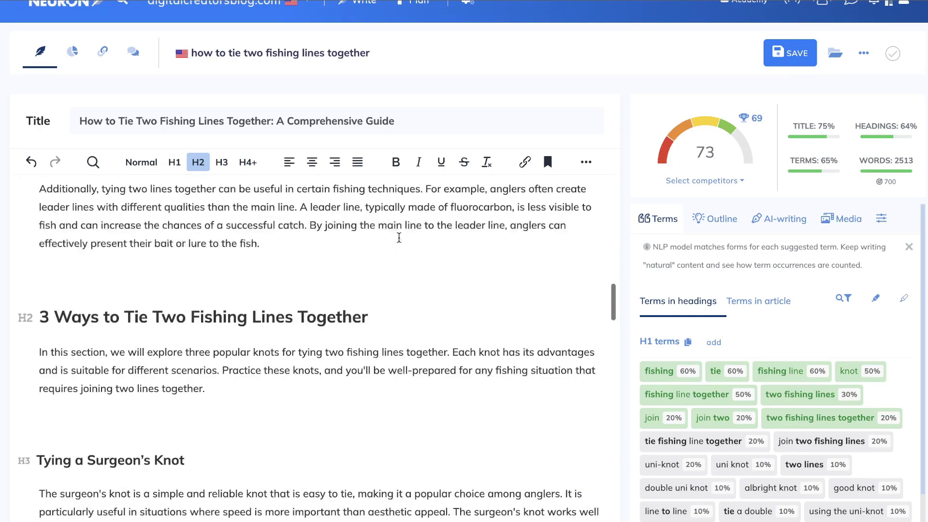
pyautogui.scroll(-10, 399, 237)
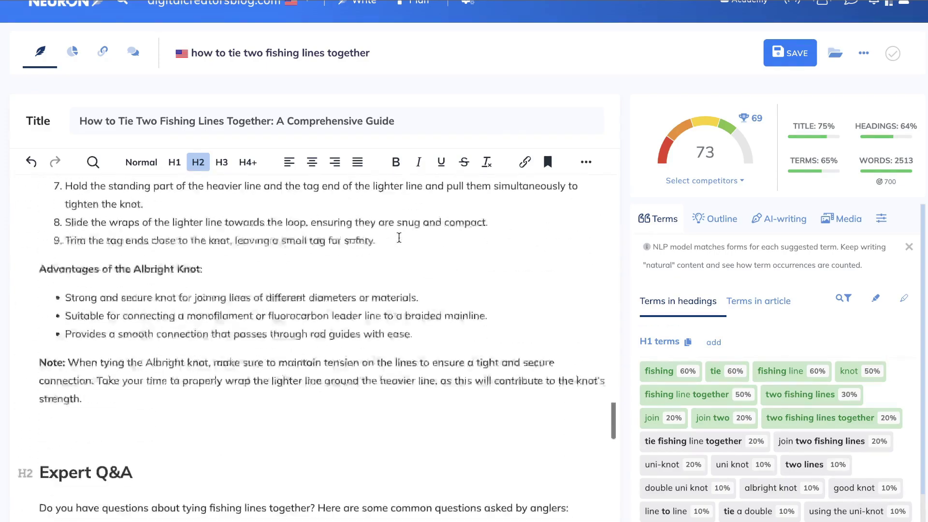
pyautogui.scroll(-4, 398, 237)
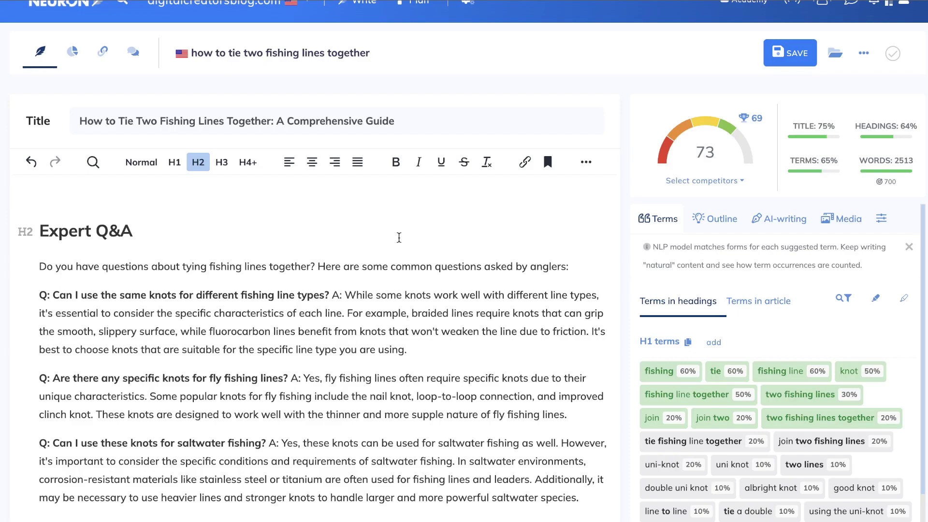
pyautogui.scroll(10, 399, 237)
pyautogui.scroll(15, 399, 238)
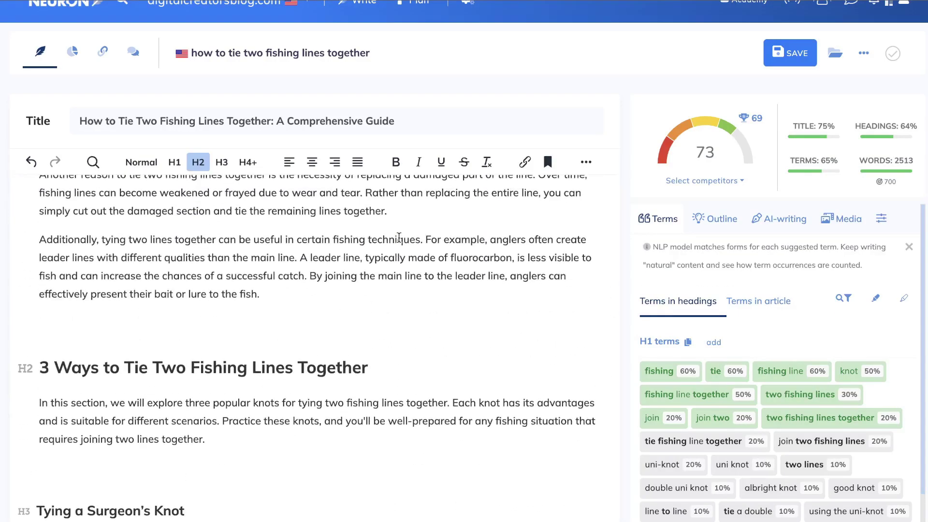
pyautogui.scroll(10, 399, 238)
pyautogui.scroll(10, 398, 237)
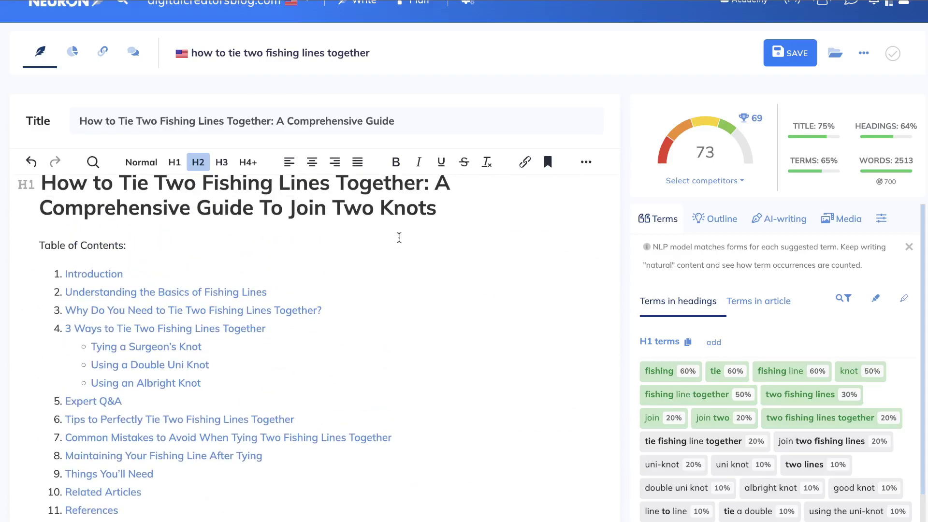
pyautogui.scroll(1, 398, 238)
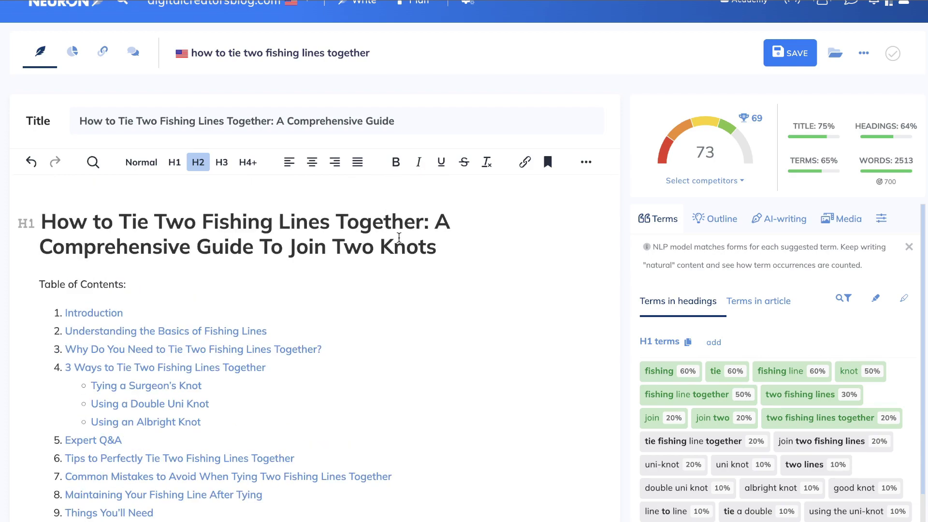